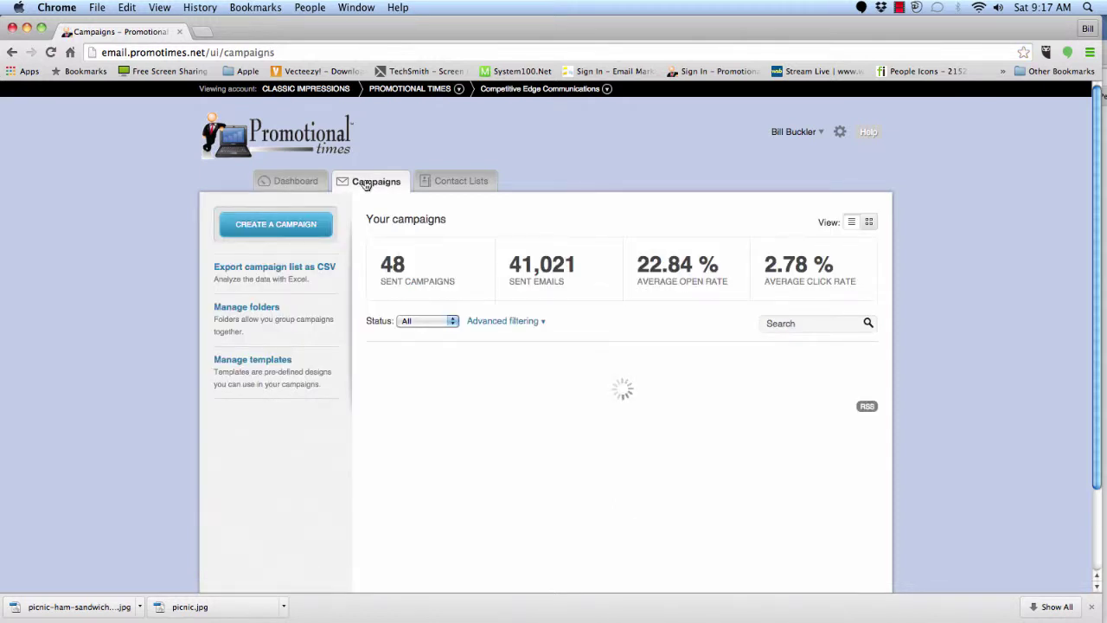
- Start a new campaign and pick the Regular campaign type
left_click(273, 227)
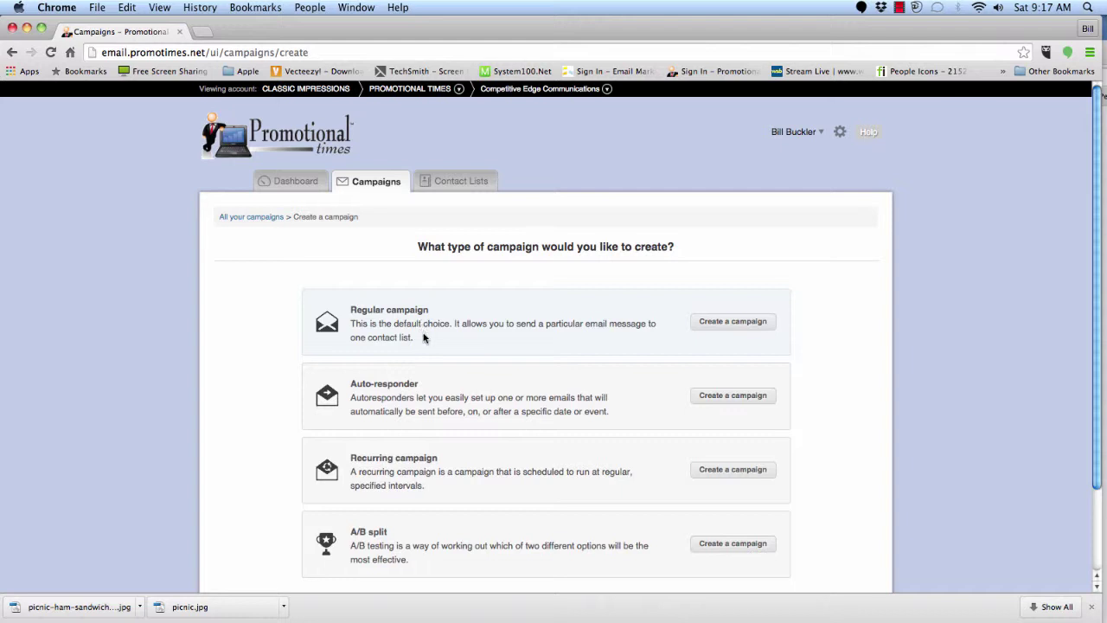
left_click(732, 327)
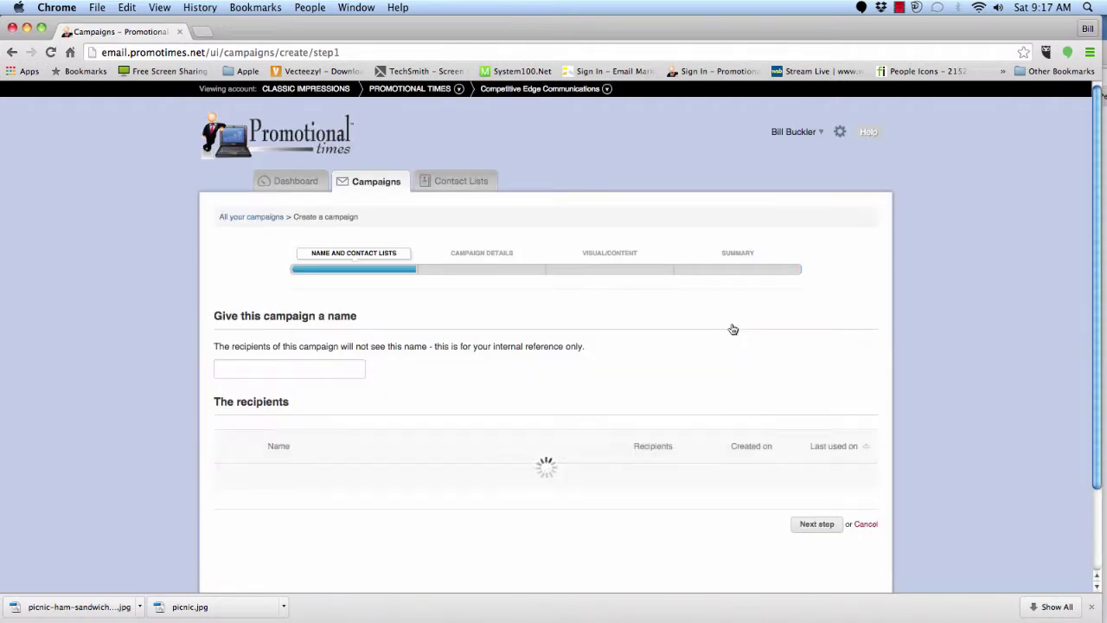
- Name the campaign 'mailer', send it to the Old Files list, and go to the details step
left_click(309, 368)
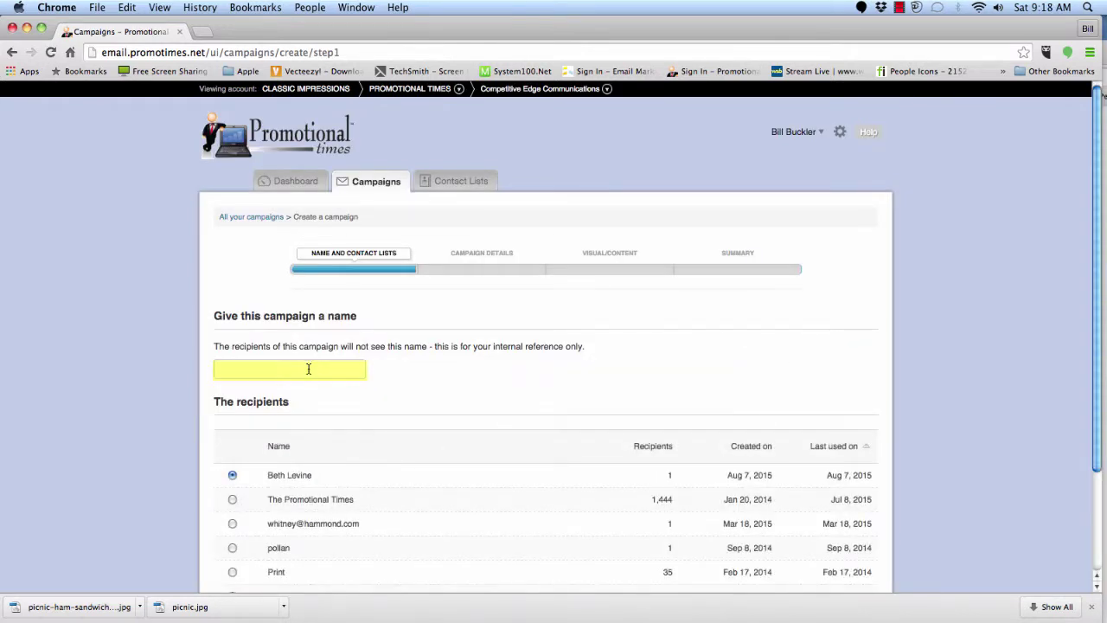
left_click(361, 372)
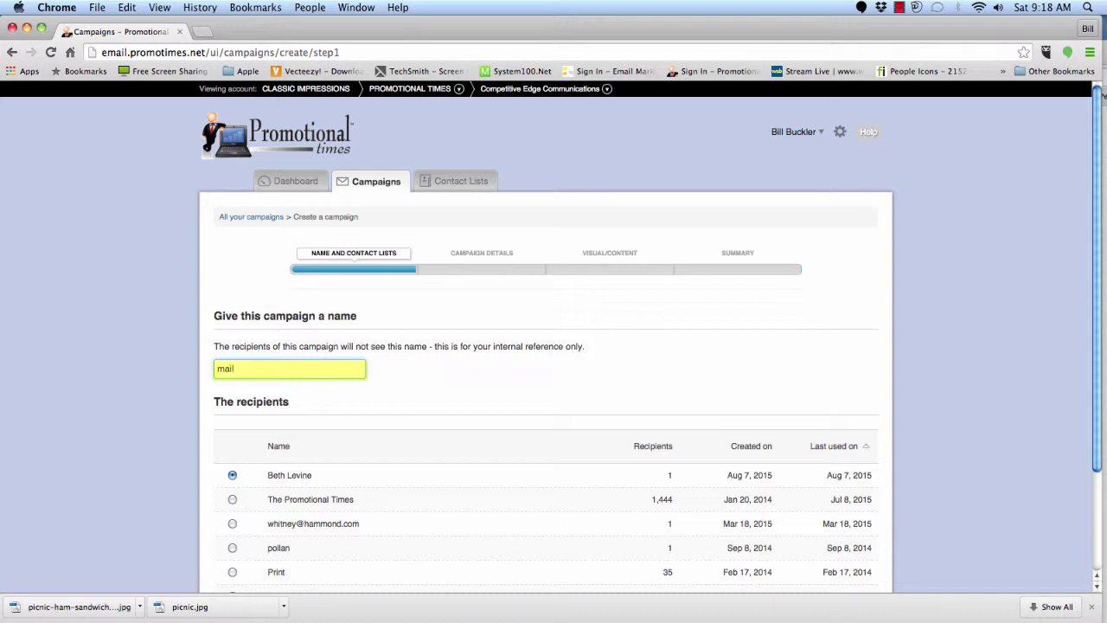
scroll(465, 420, "down", 5)
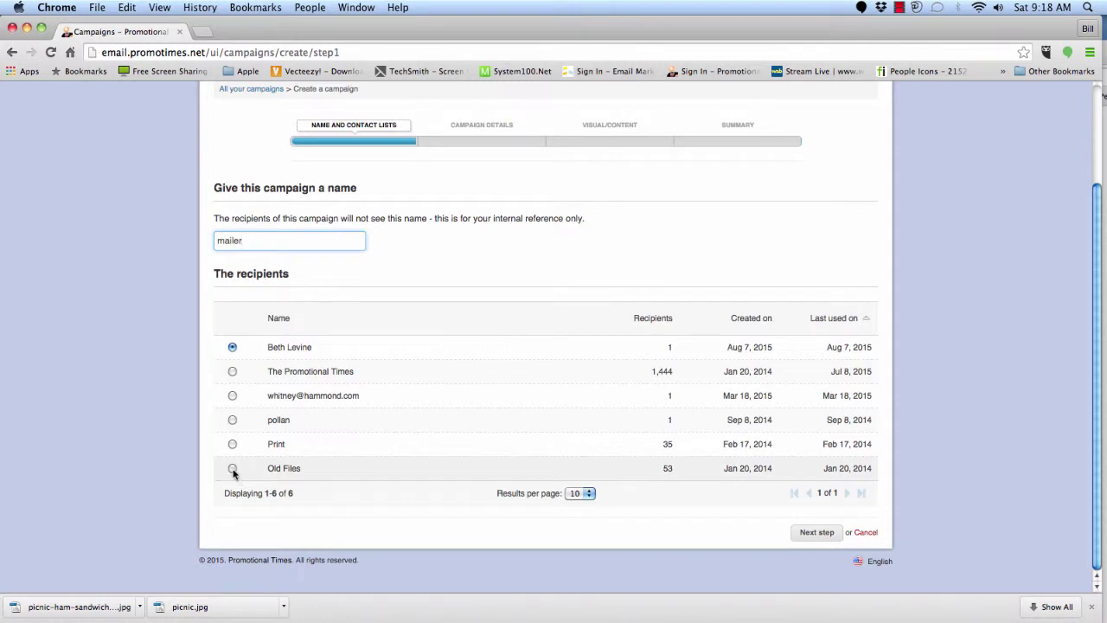
left_click(232, 468)
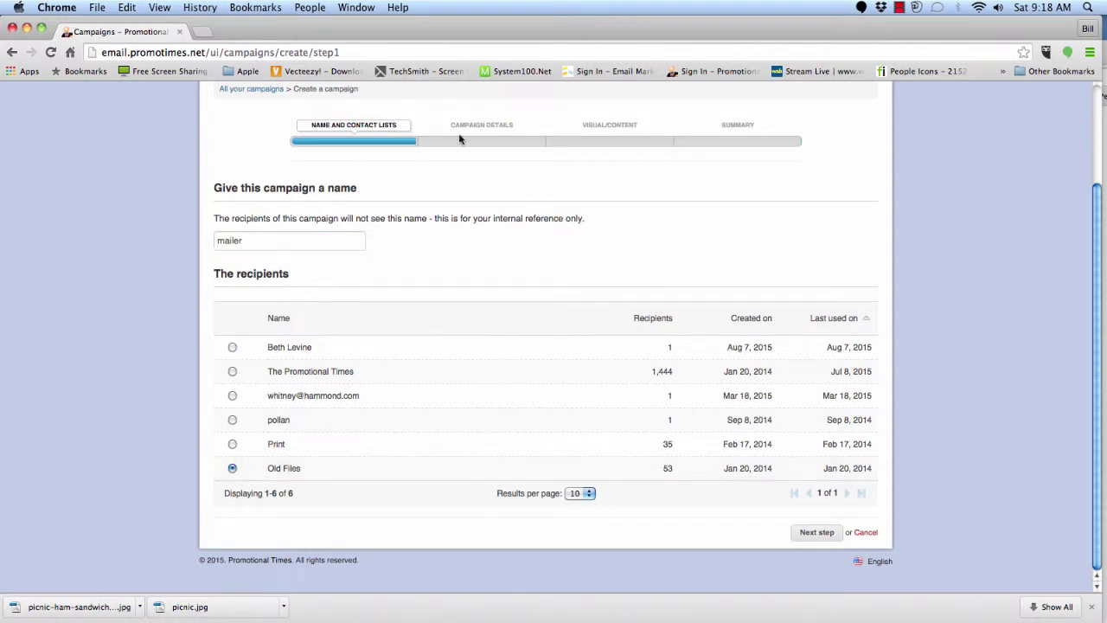
left_click(824, 533)
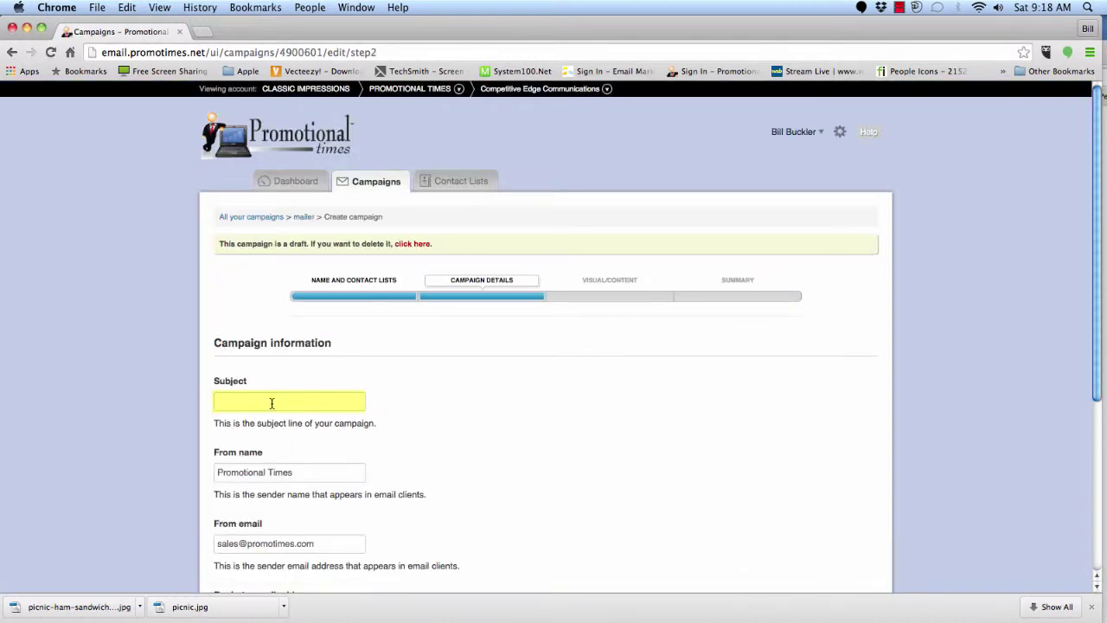
- Give the email the subject 'new mailer', enable the Social Media toolbar, and go to template selection
left_click(270, 402)
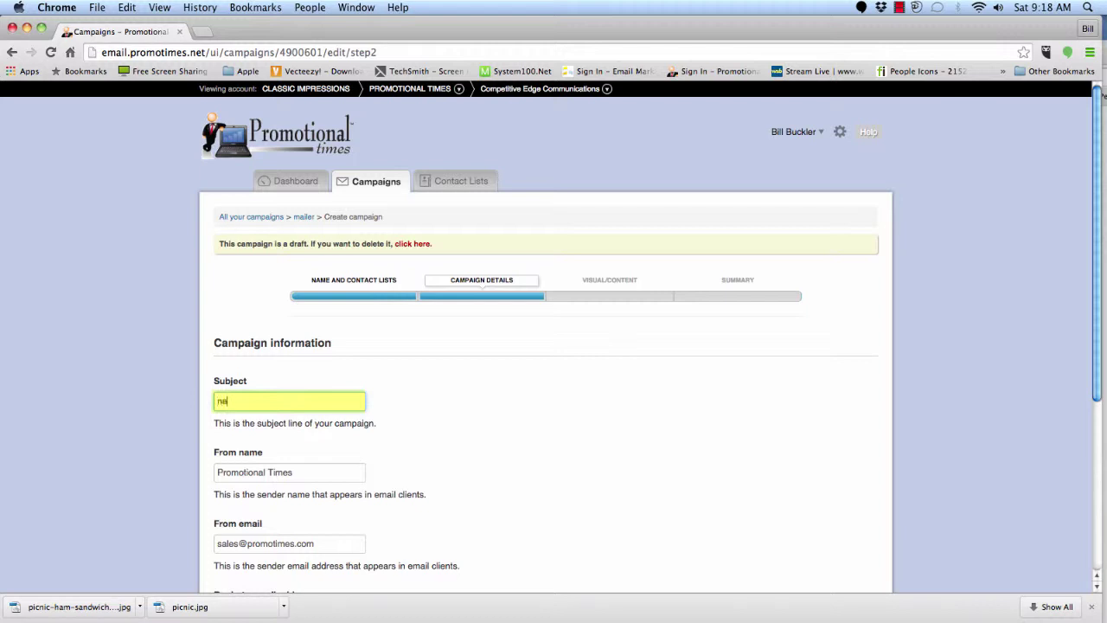
type("new mailer")
scroll(725, 456, "down", 6)
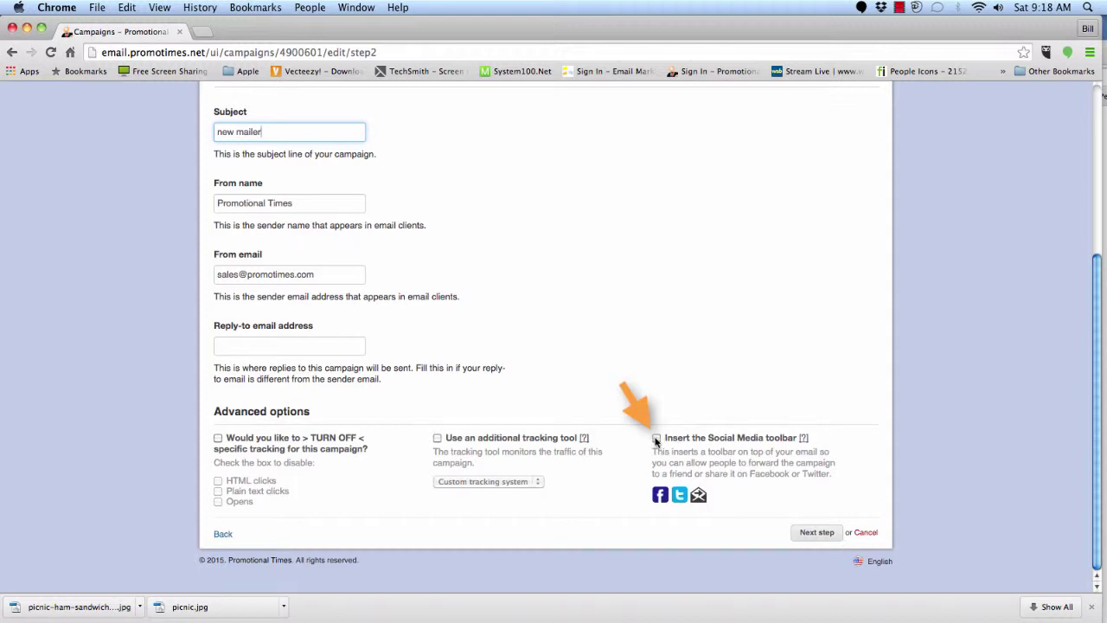
left_click(656, 439)
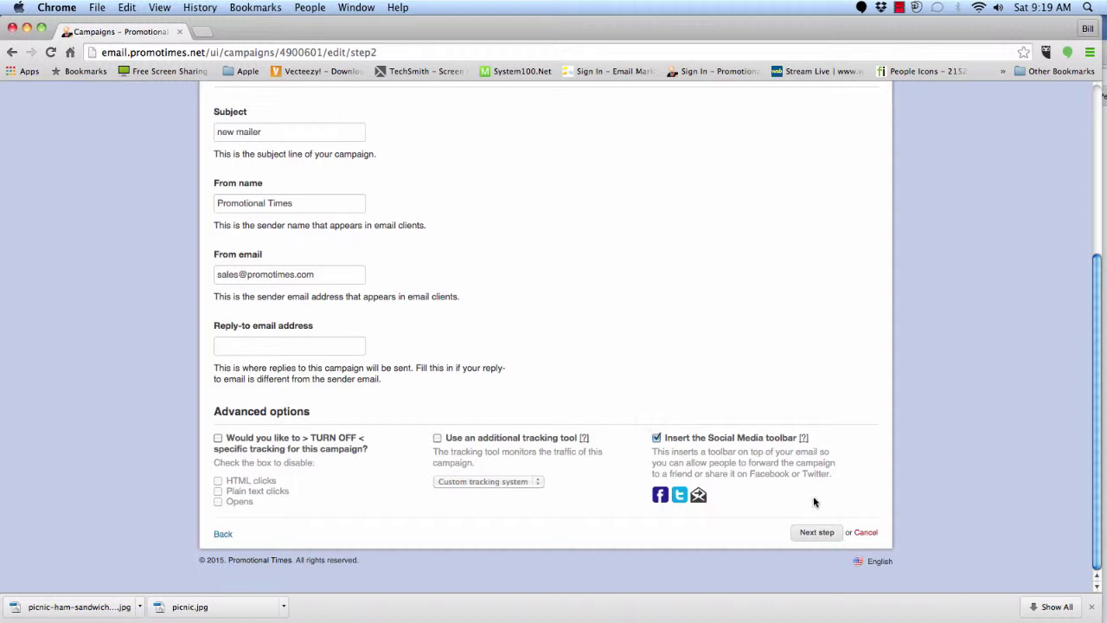
left_click(822, 537)
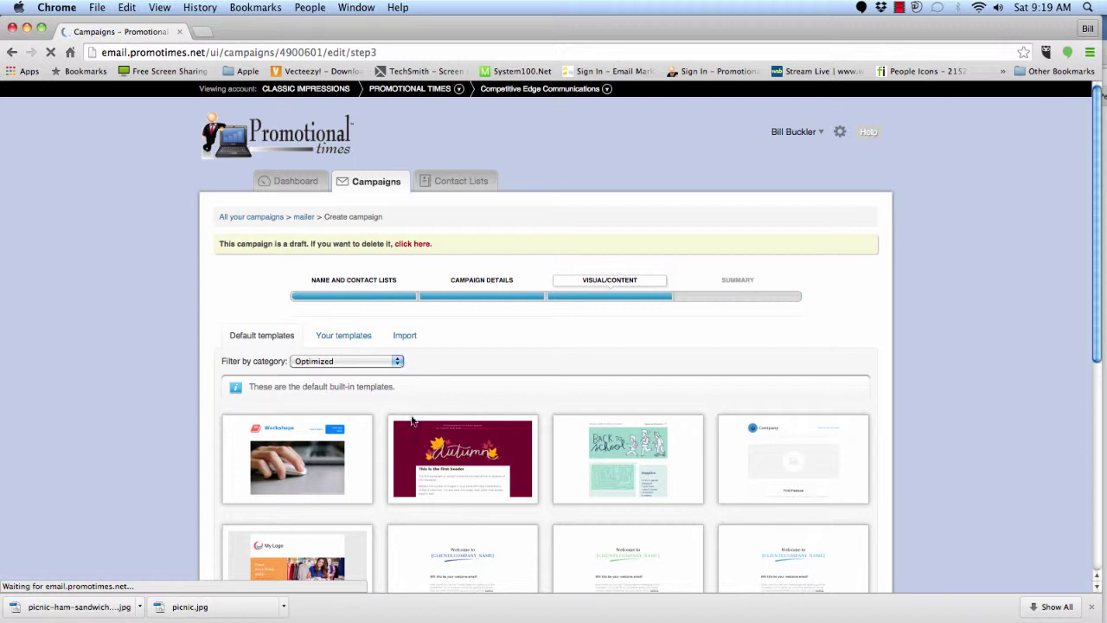
- Apply the Autumn template and look through its header, product blocks and footer in the editor
left_click(471, 480)
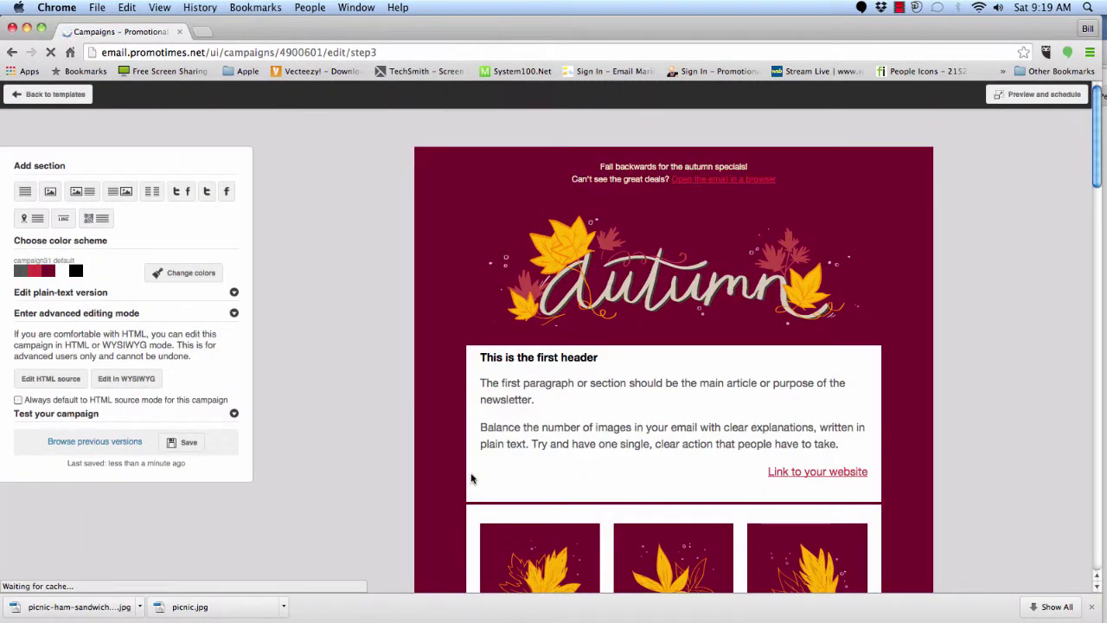
mouse_move(473, 477)
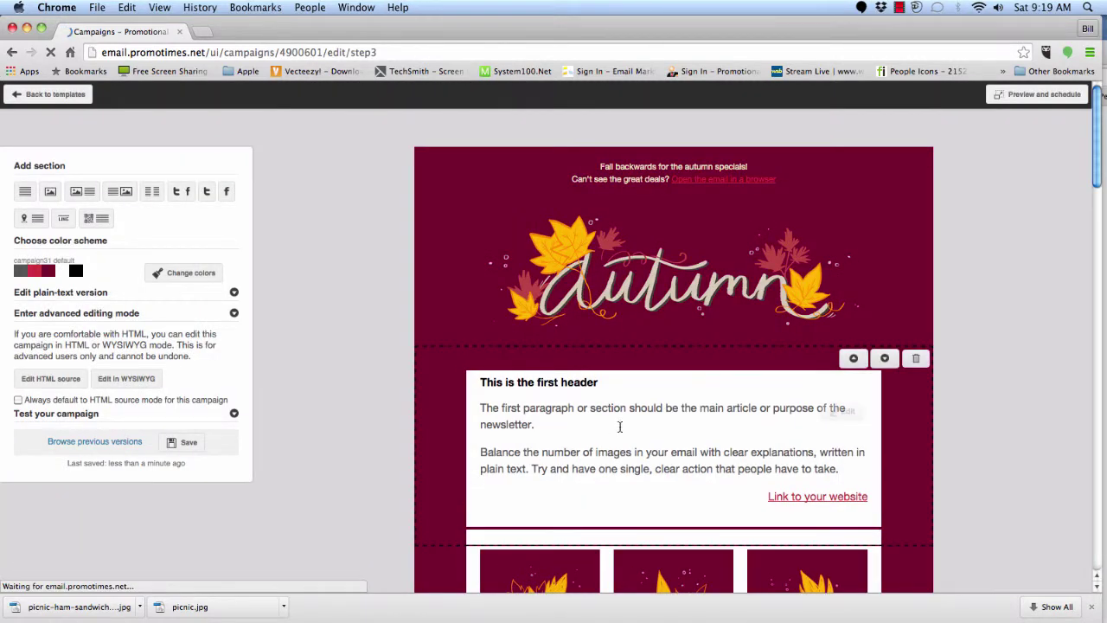
mouse_move(872, 429)
scroll(872, 429, "down", 10)
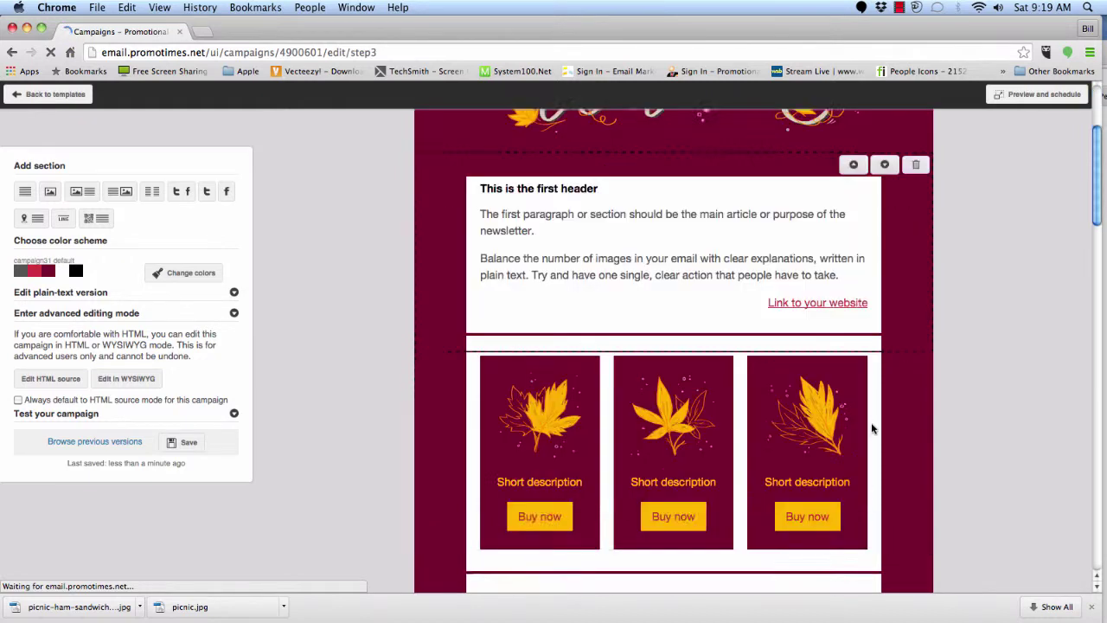
scroll(872, 429, "down", 10)
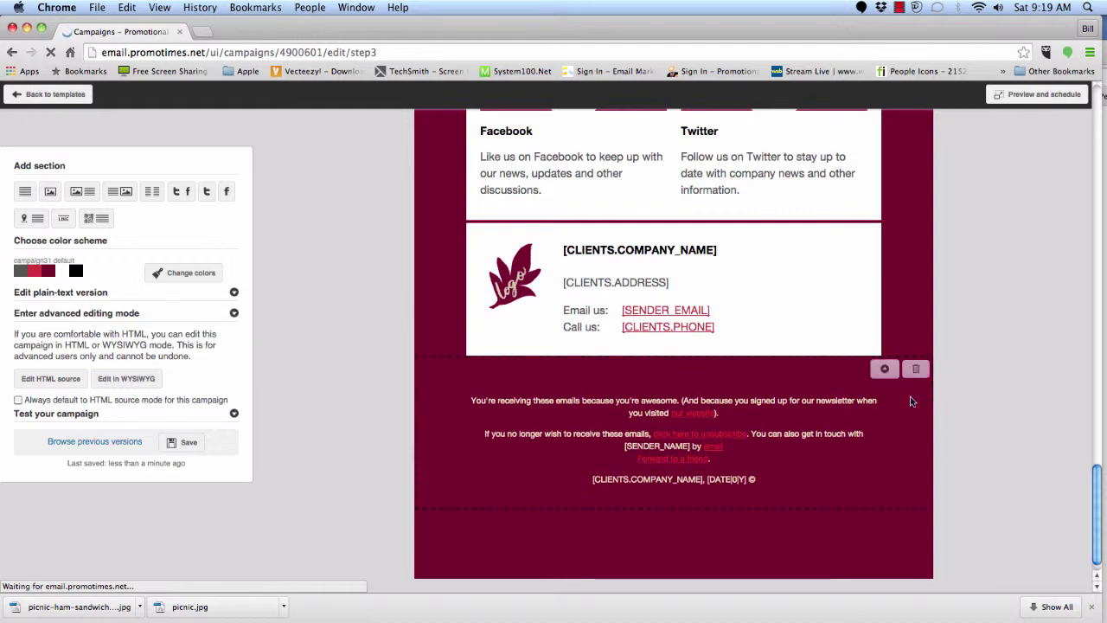
scroll(941, 389, "up", 10)
scroll(941, 382, "up", 8)
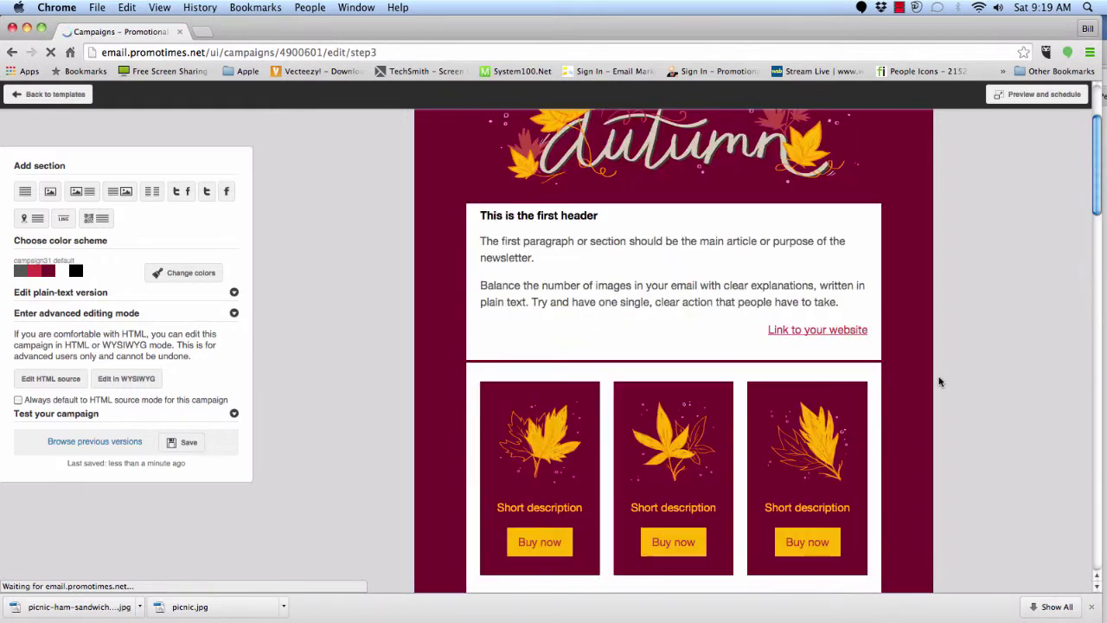
scroll(941, 381, "up", 3)
mouse_move(568, 329)
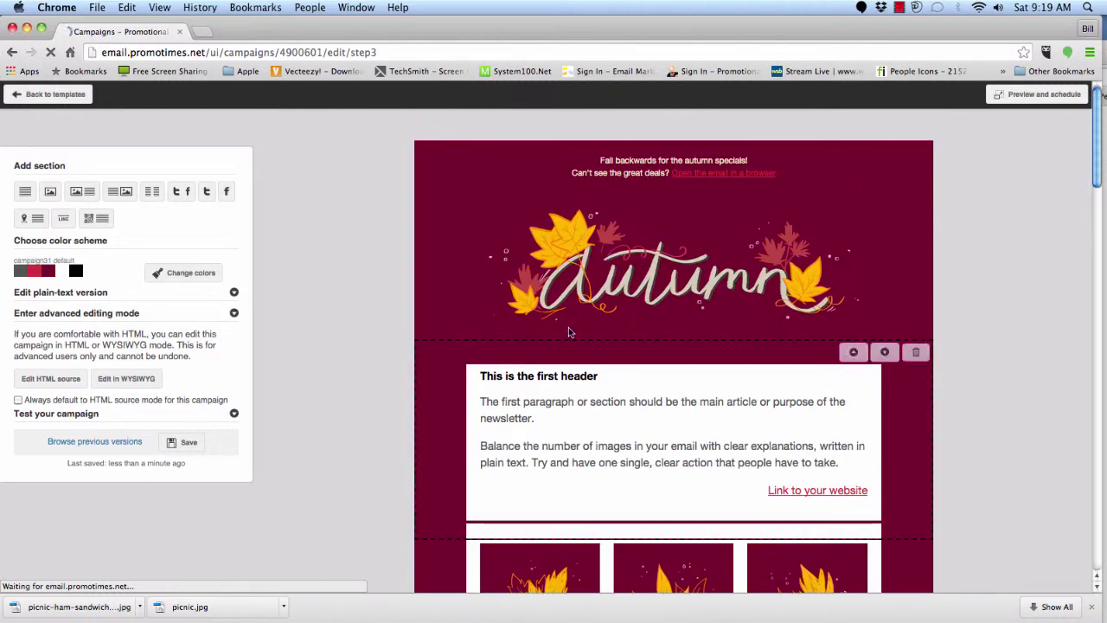
mouse_move(813, 432)
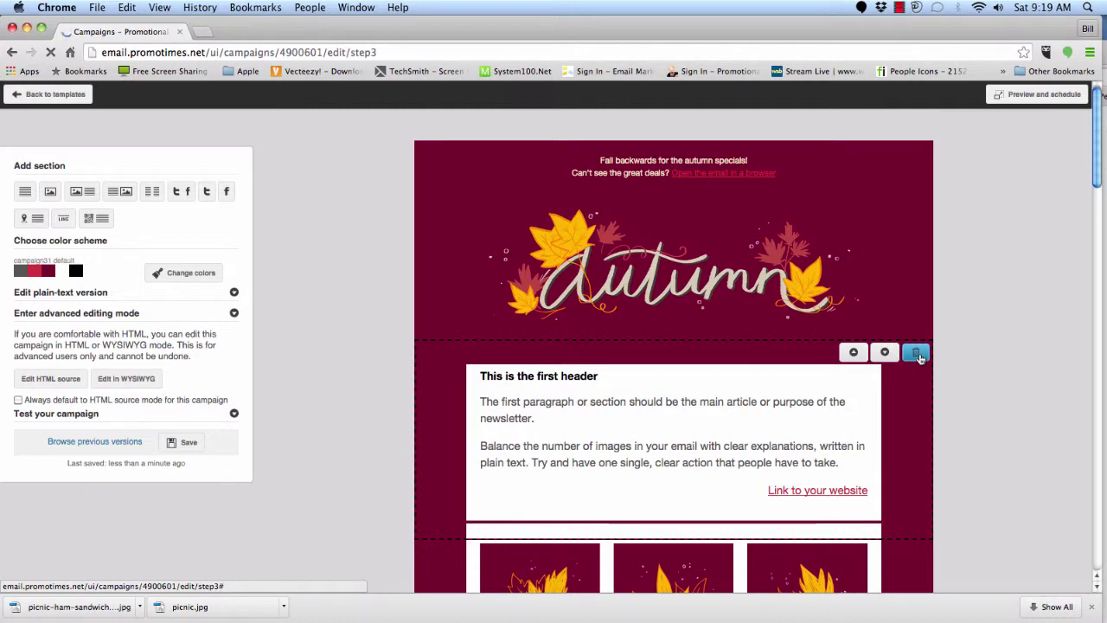
- Delete the header text, product-card and Timely sections, confirming each deletion
left_click(920, 357)
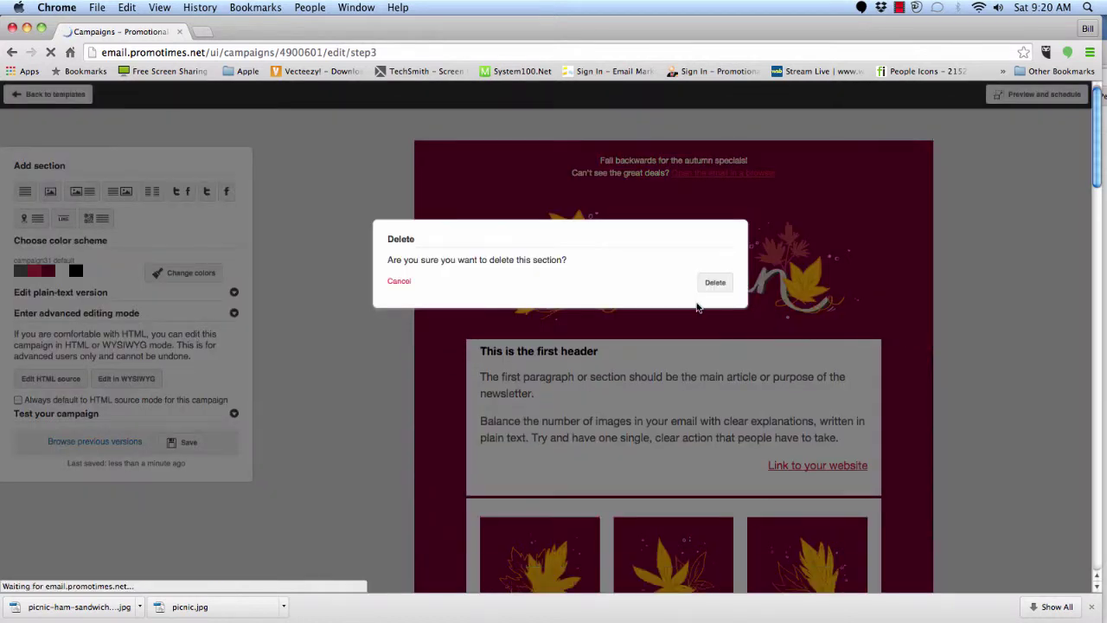
left_click(718, 288)
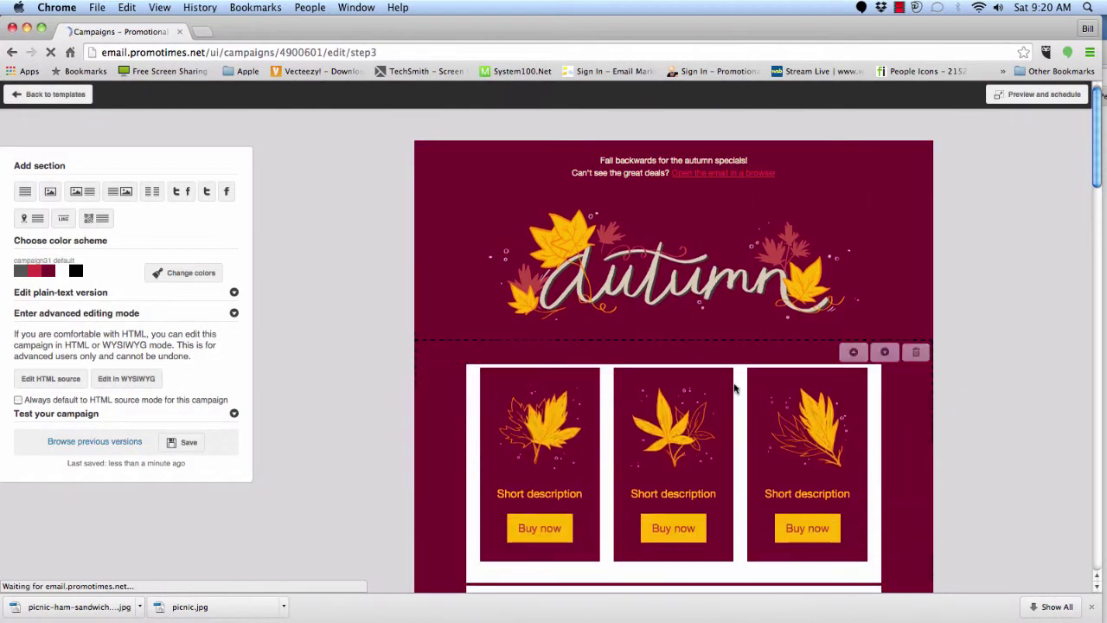
left_click(920, 354)
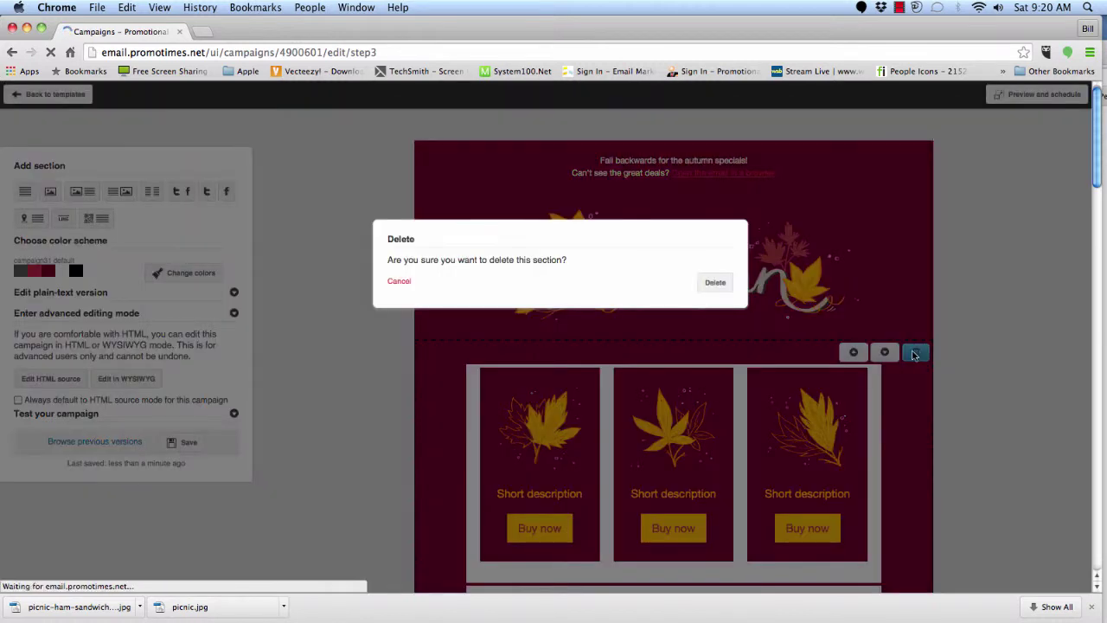
left_click(715, 284)
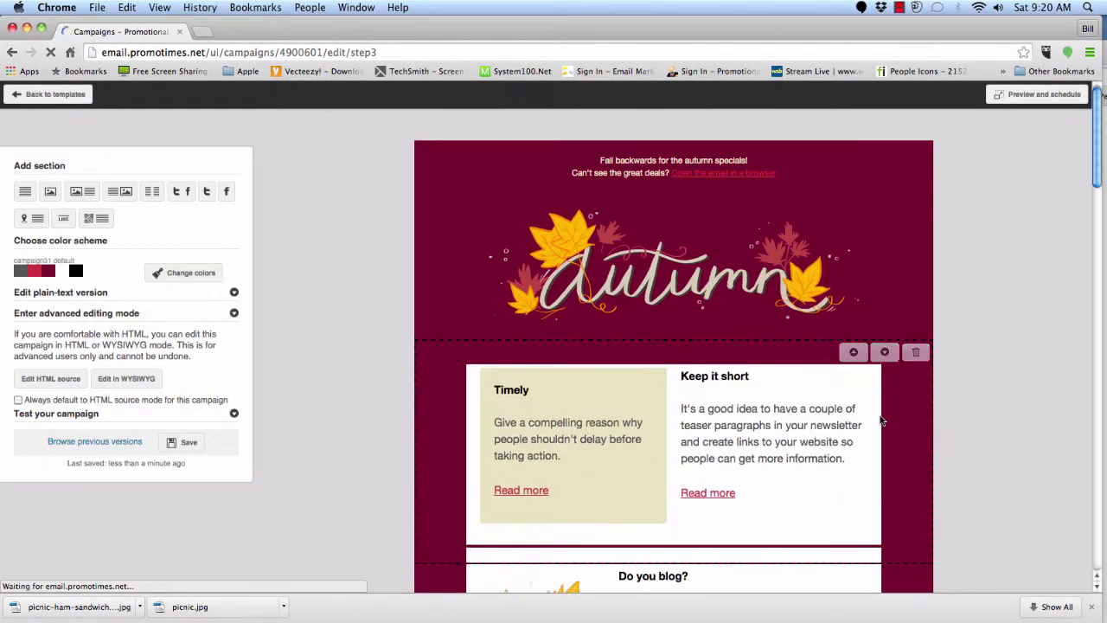
left_click(916, 353)
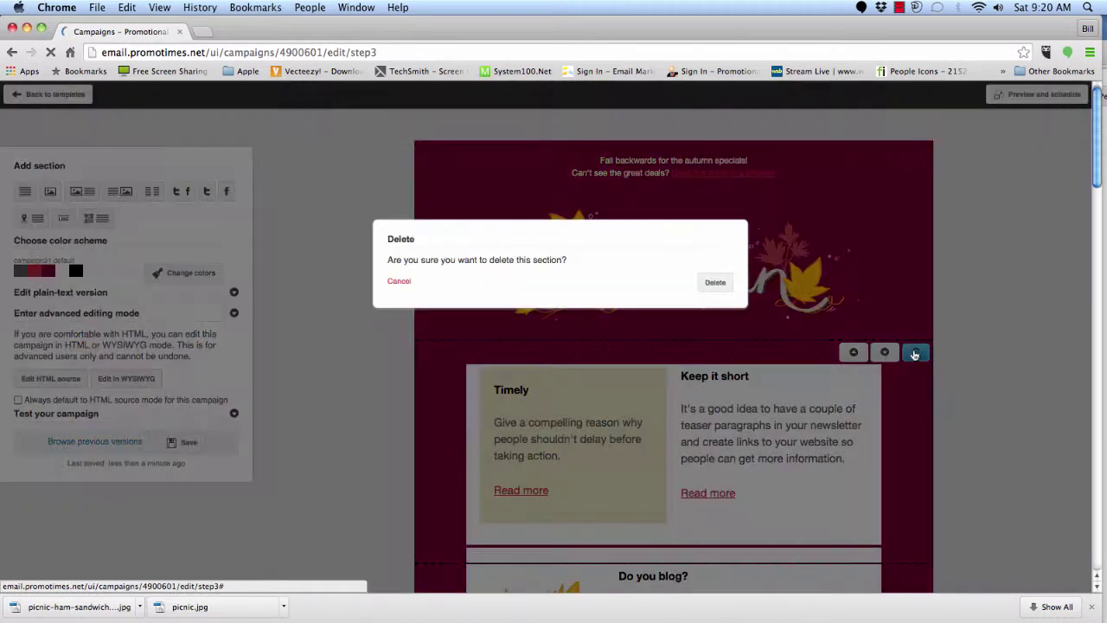
left_click(716, 282)
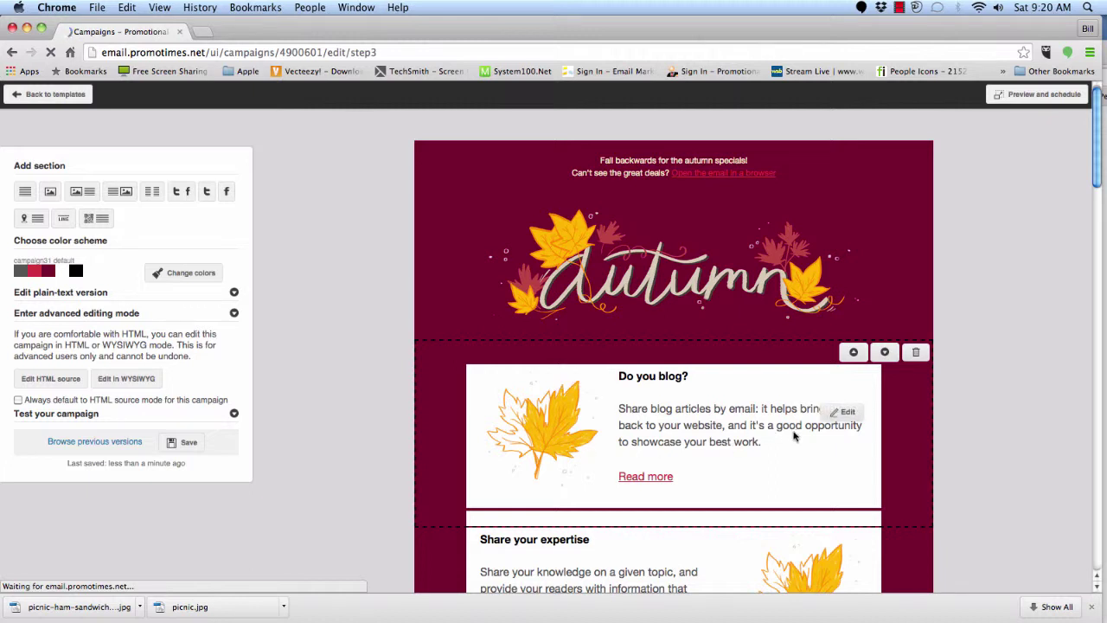
- Delete the two-column product section further down the email
scroll(794, 437, "down", 3)
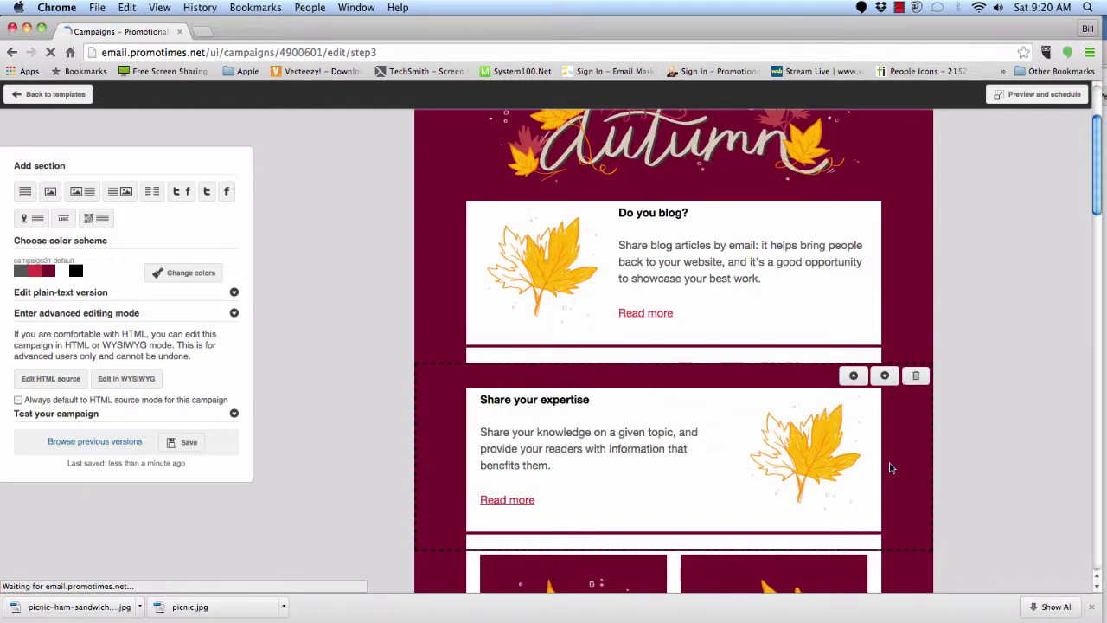
scroll(904, 433, "down", 5)
left_click(916, 254)
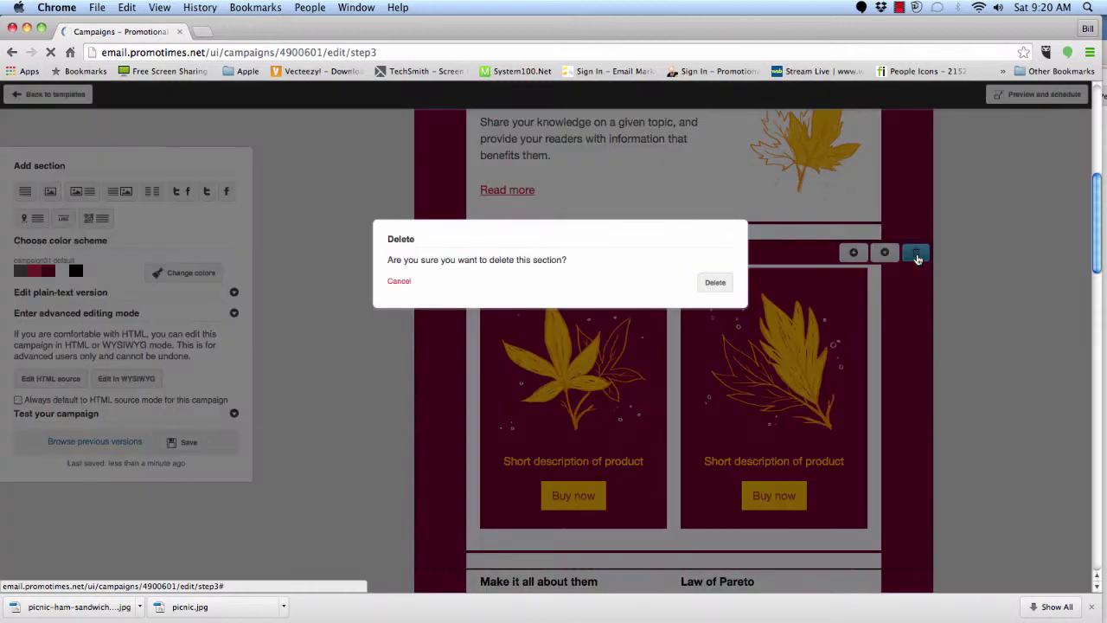
left_click(716, 283)
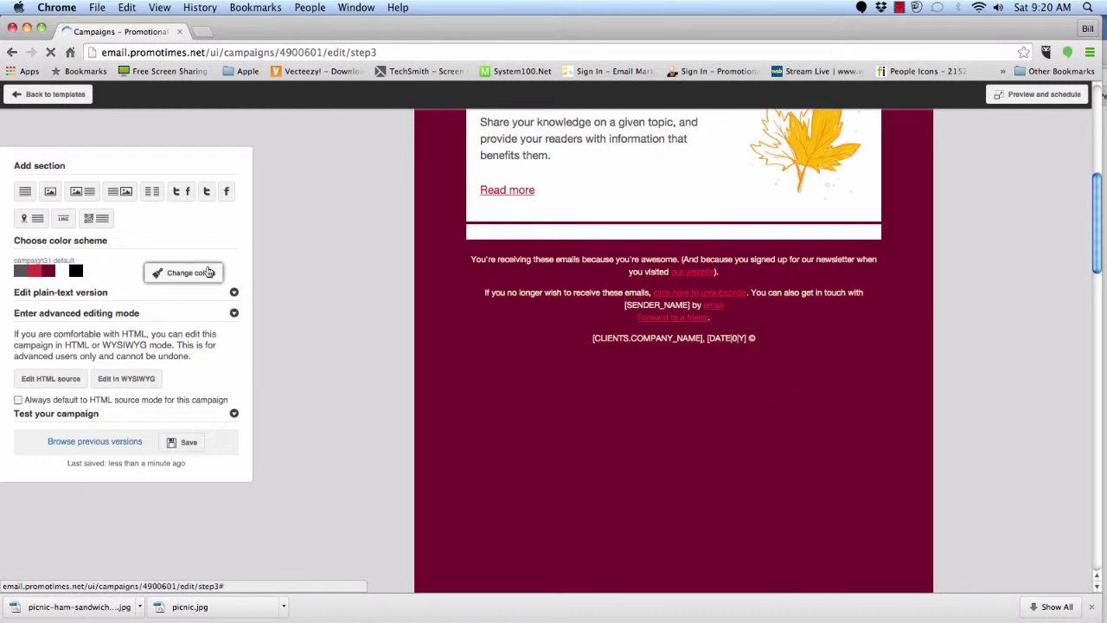
scroll(715, 378, "up", 15)
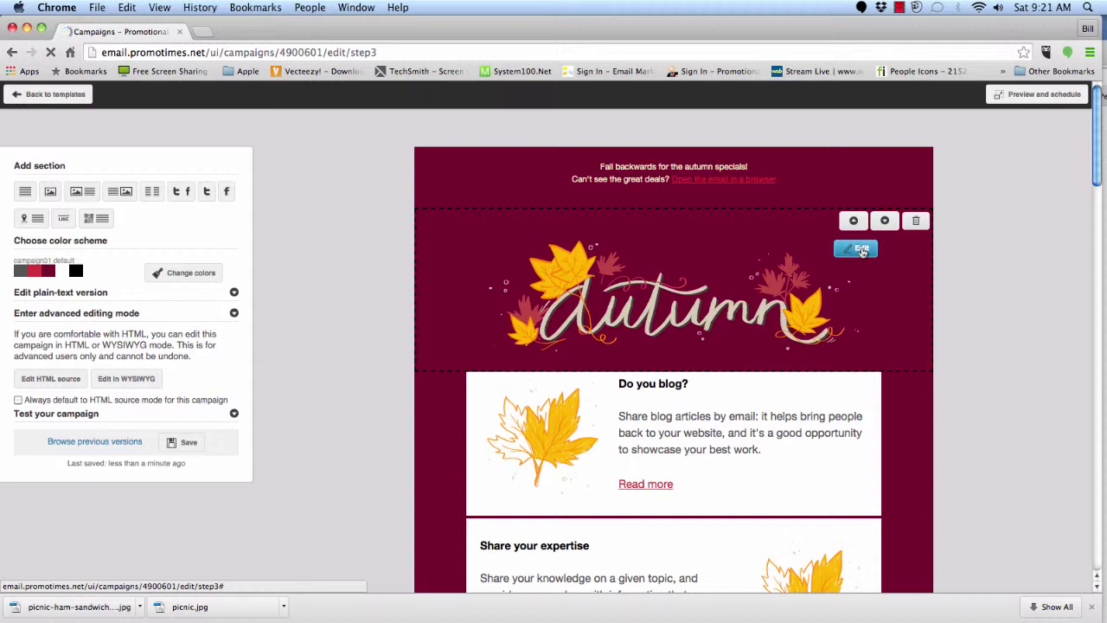
- Replace the autumn header image by uploading the header.jpg banner
left_click(862, 250)
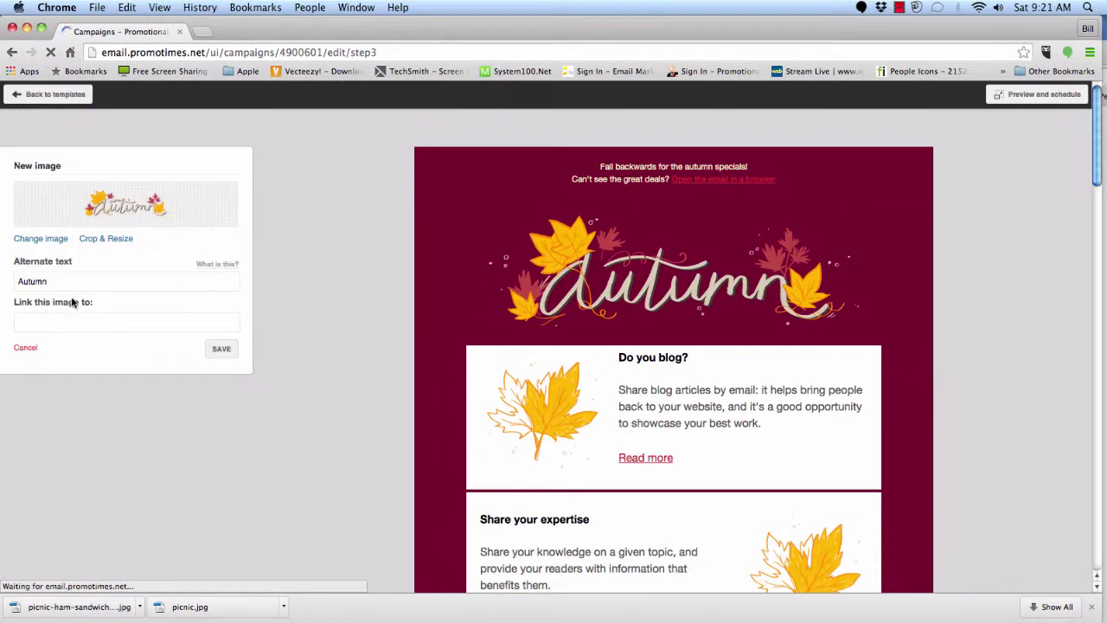
left_click(50, 239)
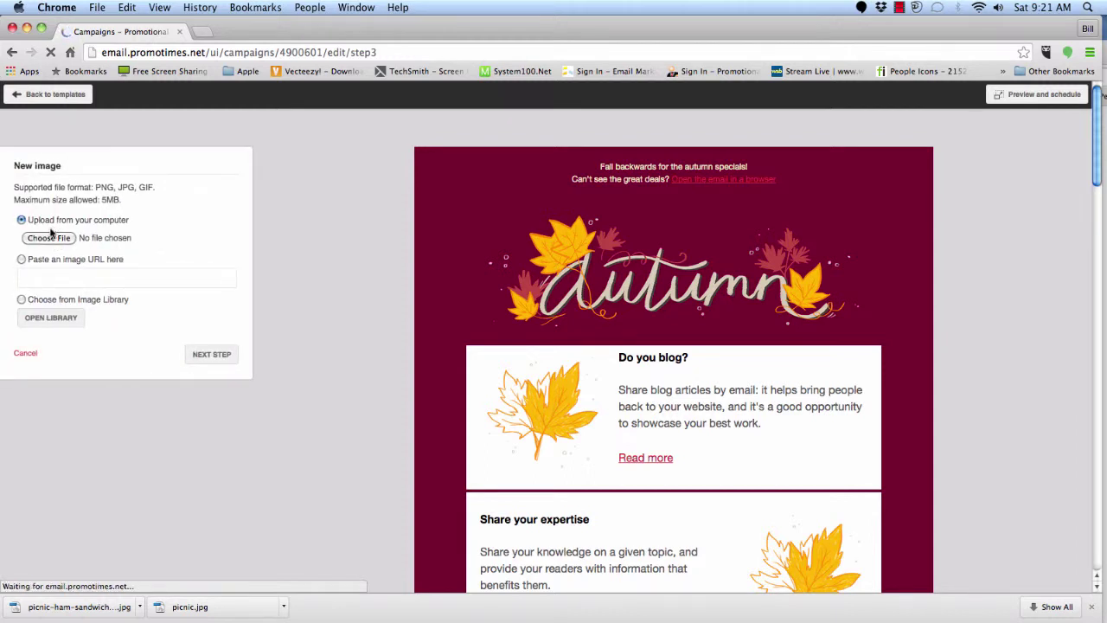
left_click(50, 239)
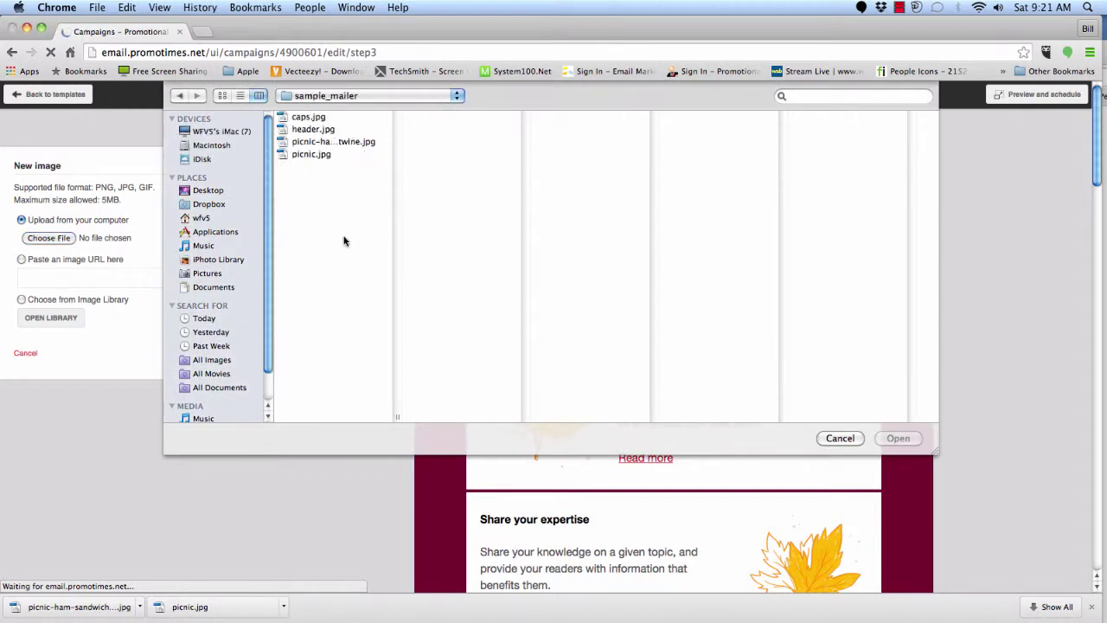
left_click(308, 118)
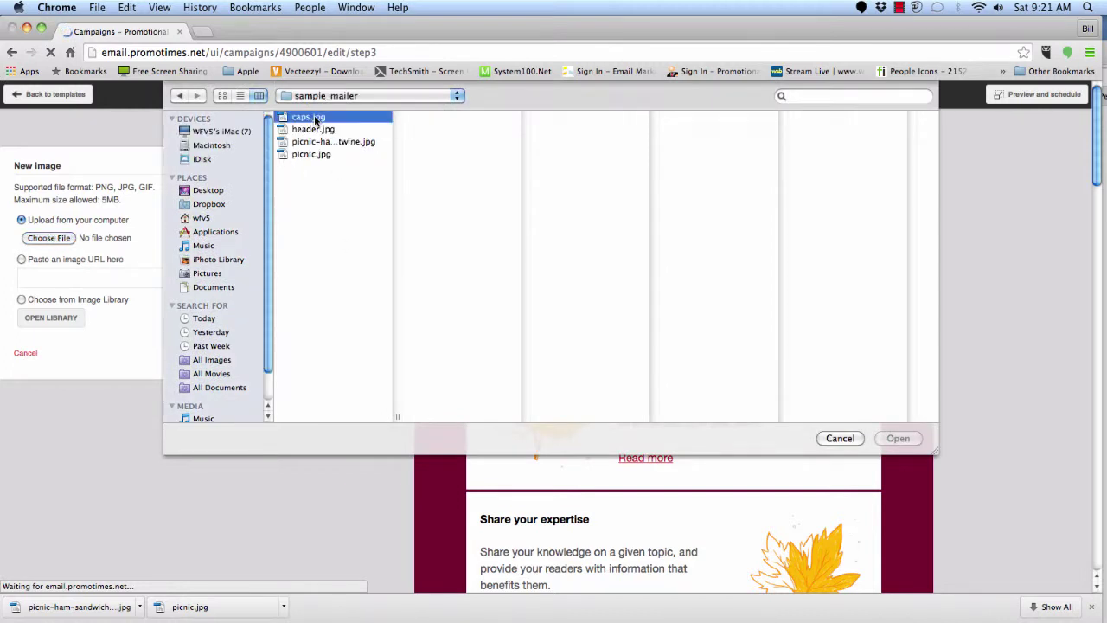
left_click(313, 128)
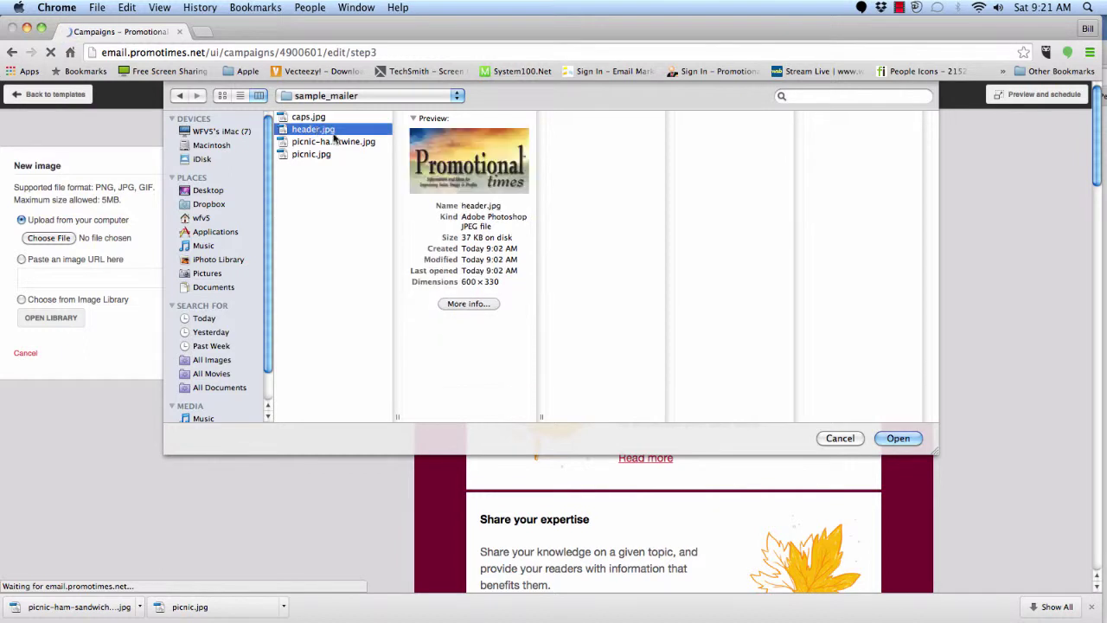
left_click(913, 442)
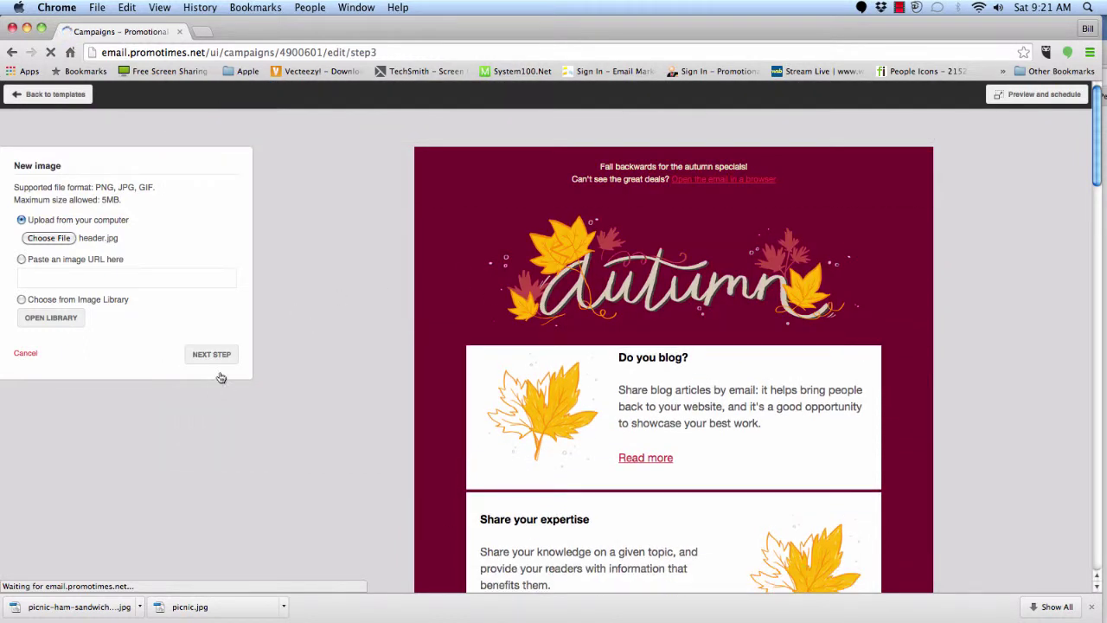
left_click(214, 356)
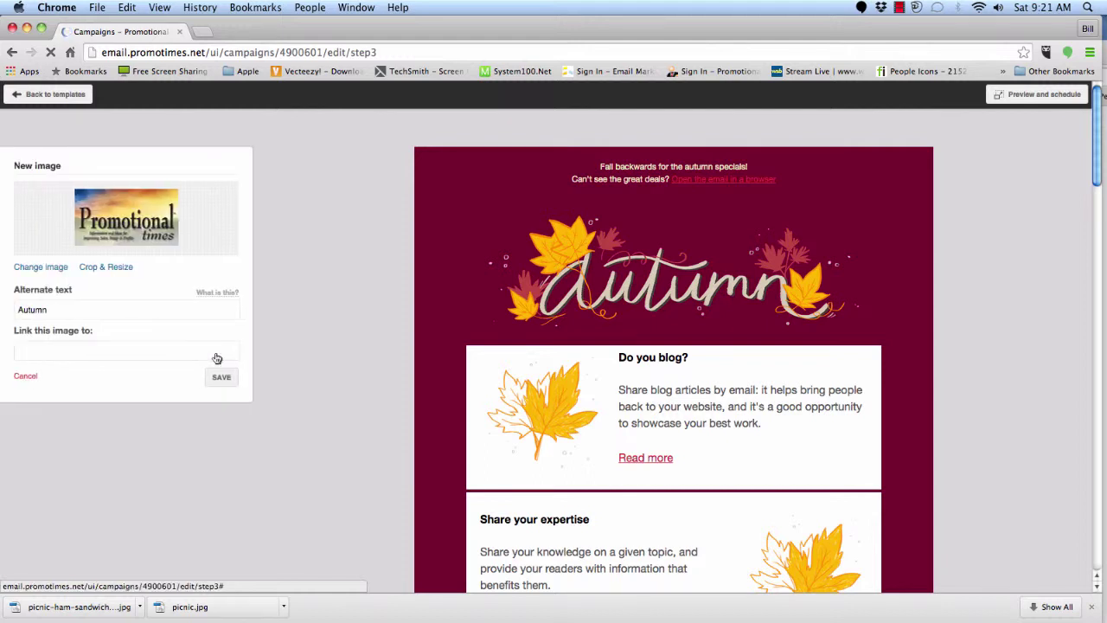
- Crop the new header.jpg banner to its full width
left_click(107, 270)
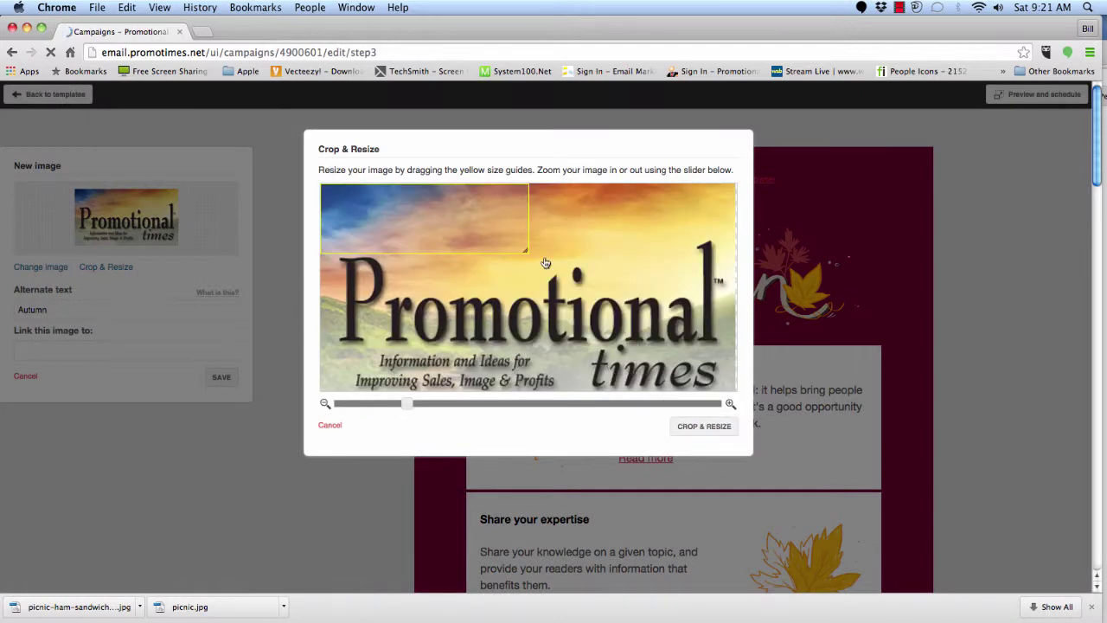
left_click_drag(525, 249, 733, 388)
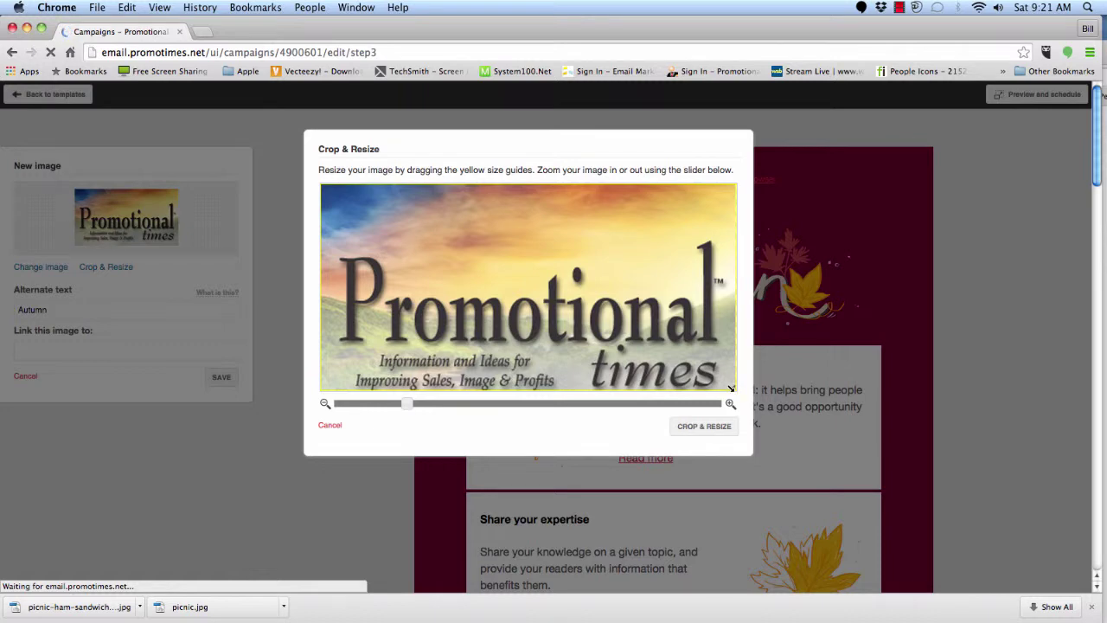
left_click(698, 430)
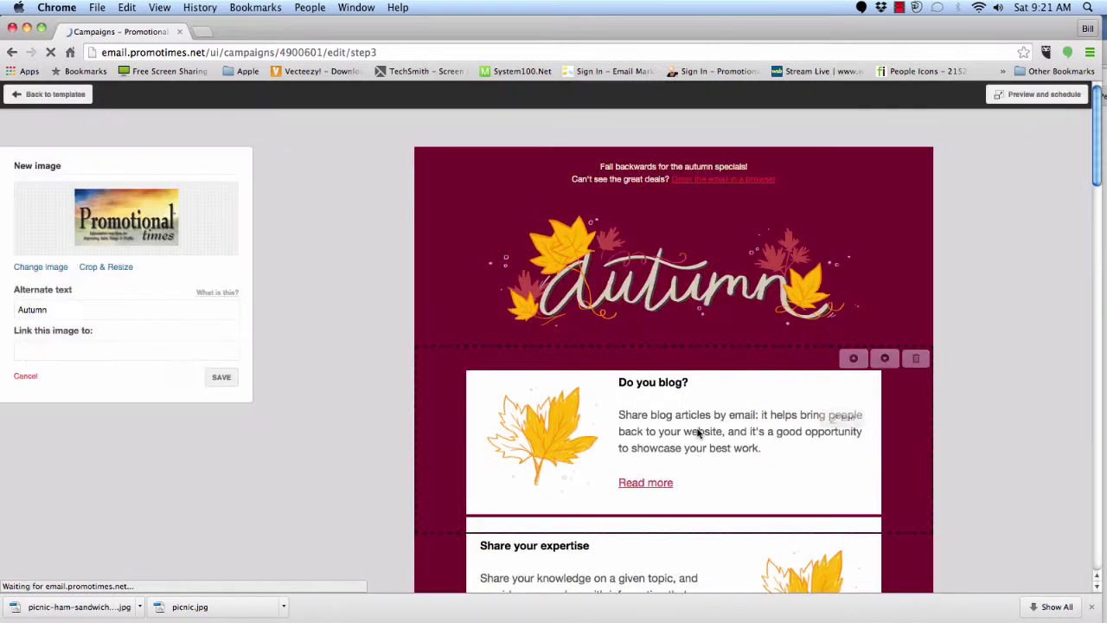
- Save the Promotional Times banner as the header and open the campaign colour editor
left_click(223, 374)
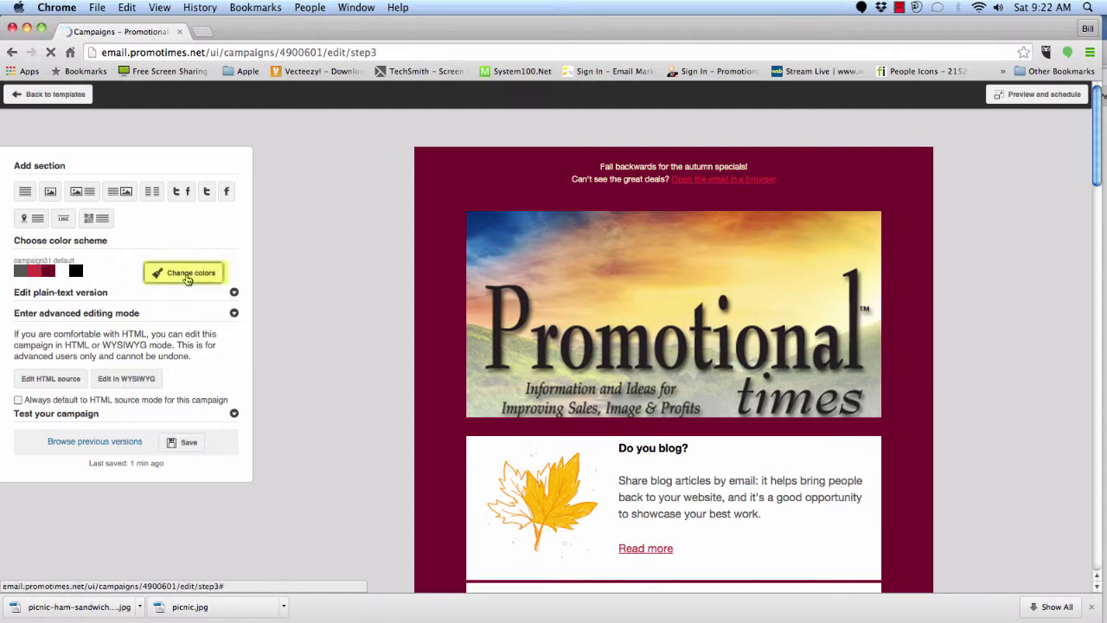
left_click(186, 275)
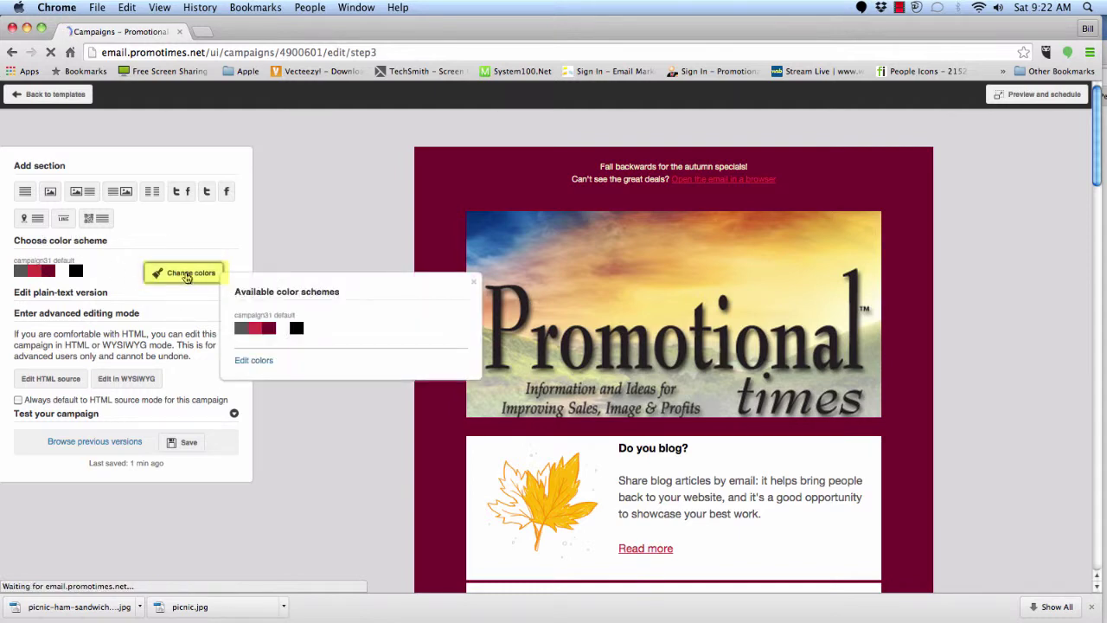
left_click(253, 361)
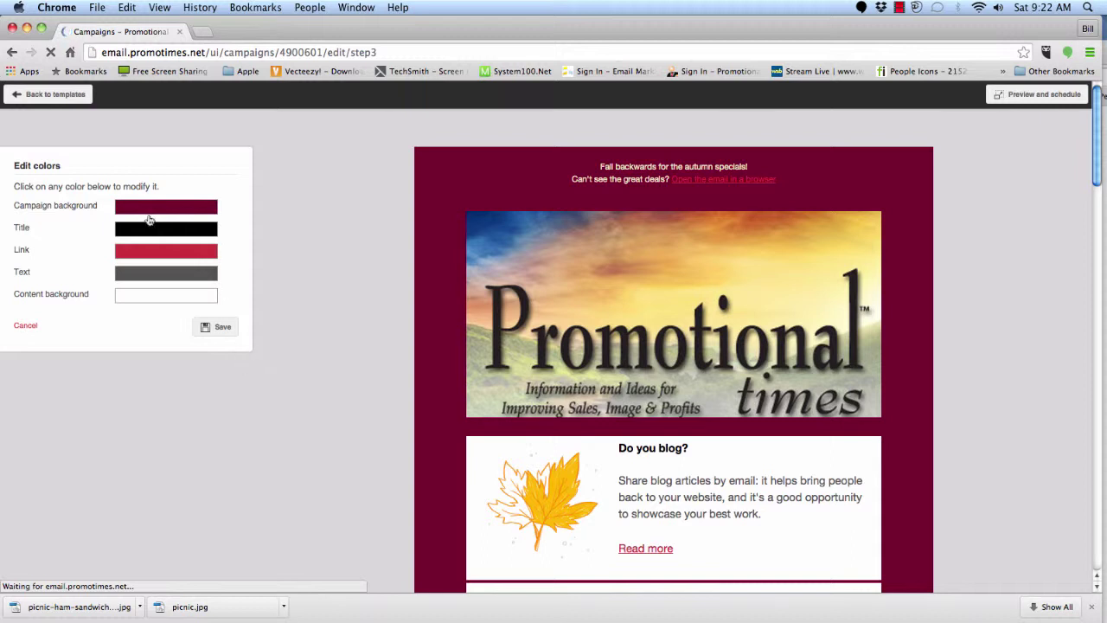
mouse_move(496, 243)
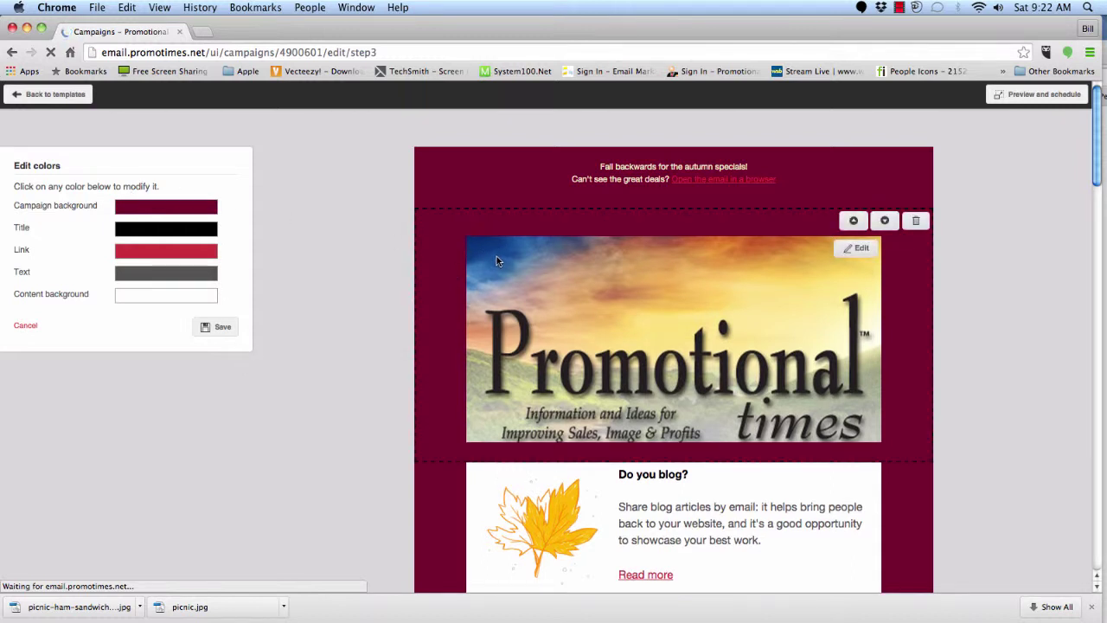
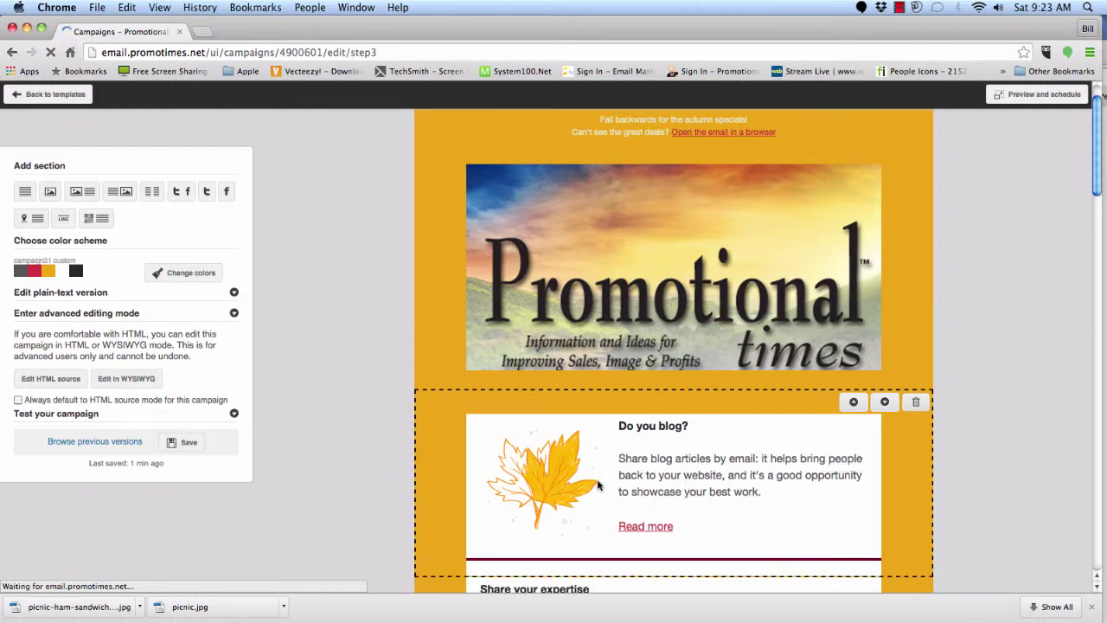
- Scroll to the Do you blog? section and open its maple-leaf image for editing
scroll(660, 487, "down", 1)
scroll(660, 488, "down", 2)
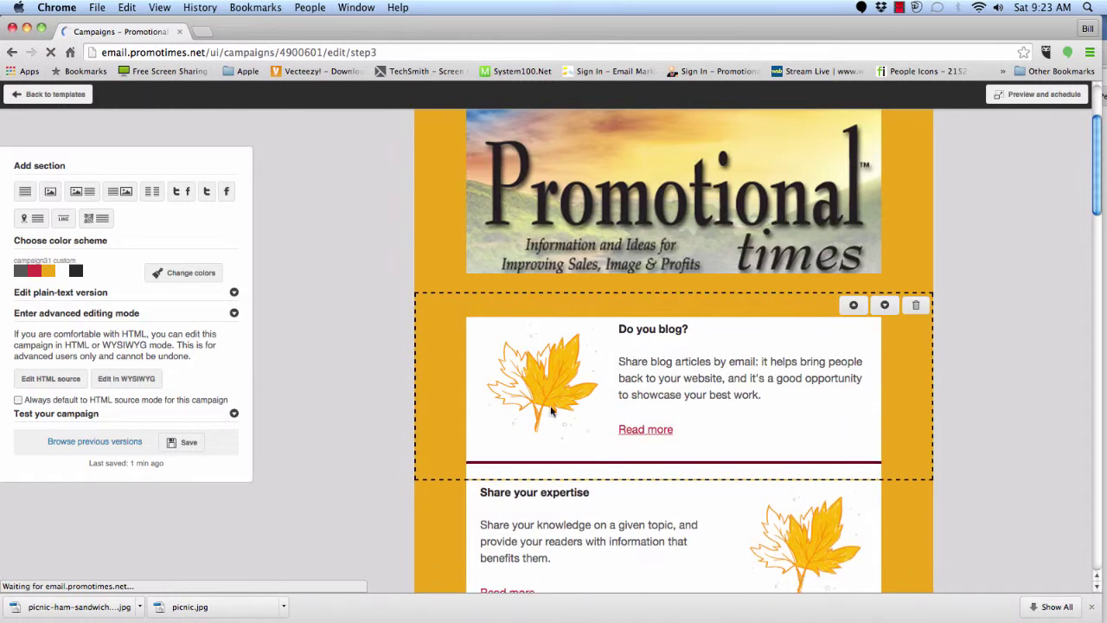
mouse_move(542, 397)
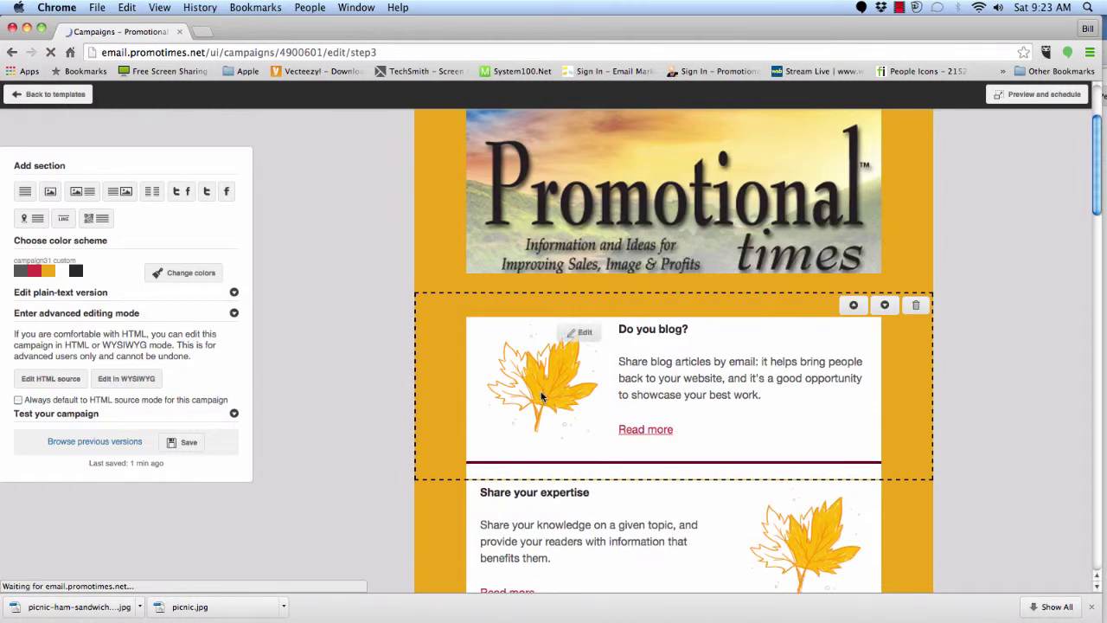
left_click(578, 334)
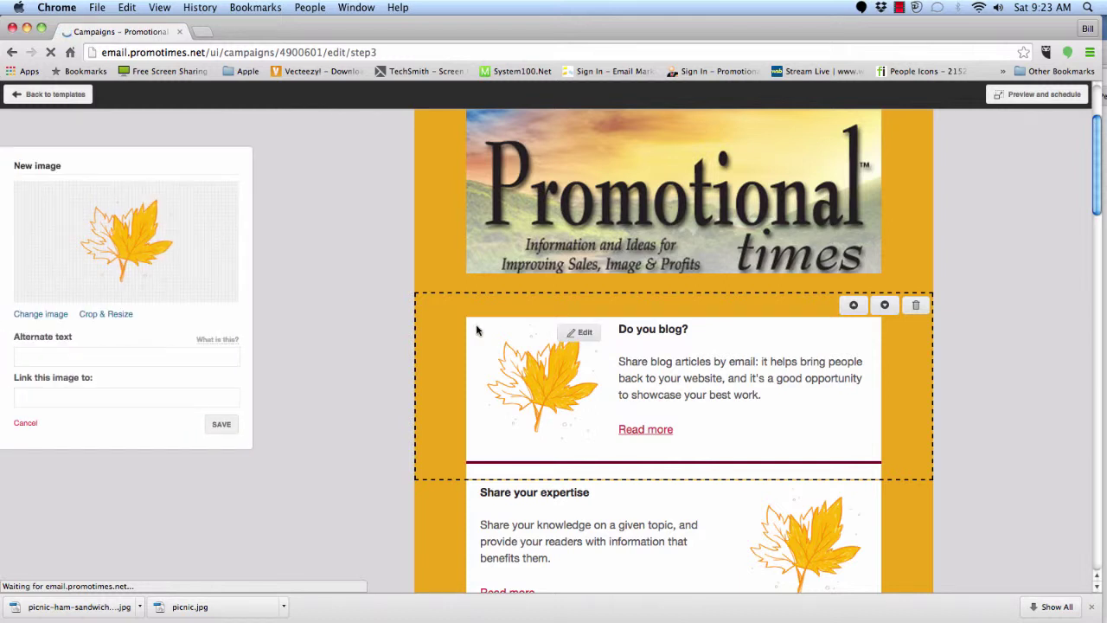
- Replace the maple-leaf image by uploading picnic-ham-sandwiches-twine.jpg from sample_mailer
left_click(54, 314)
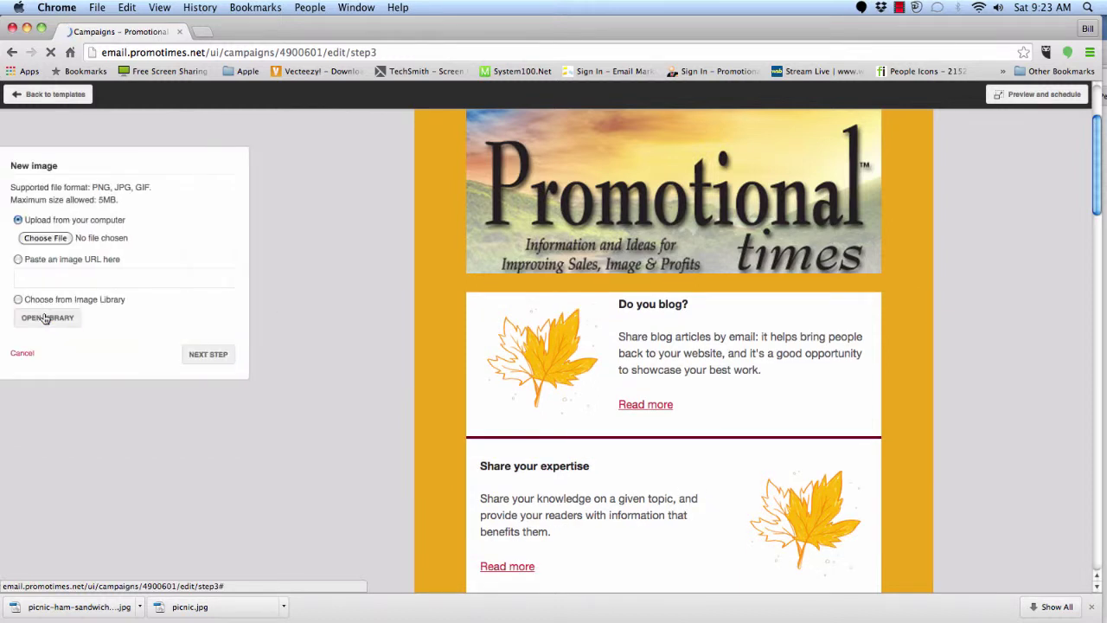
left_click(48, 240)
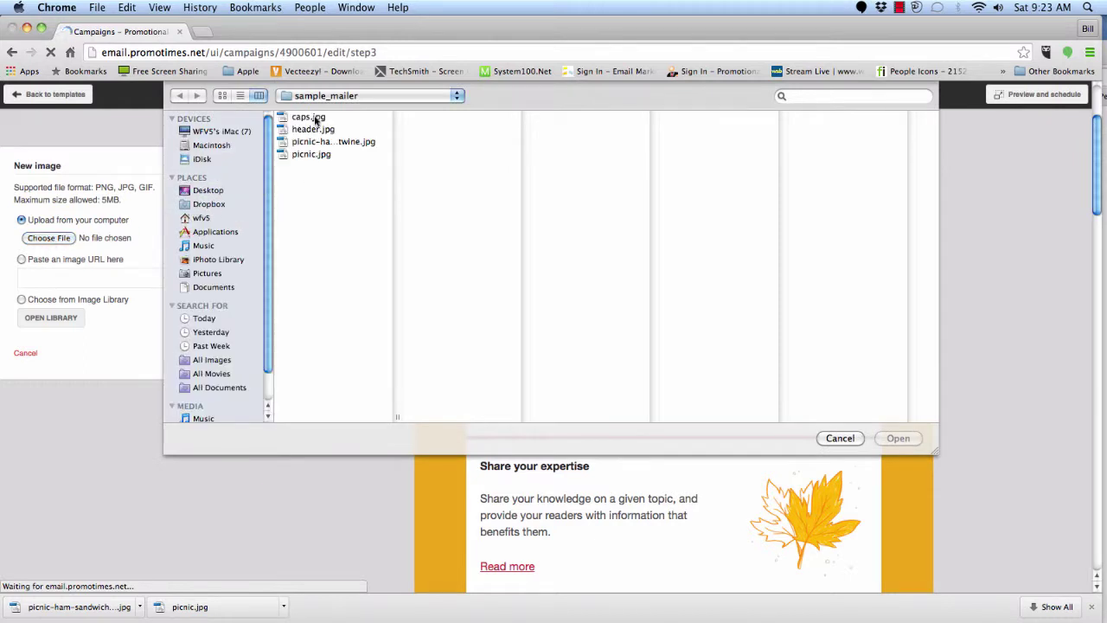
left_click(315, 119)
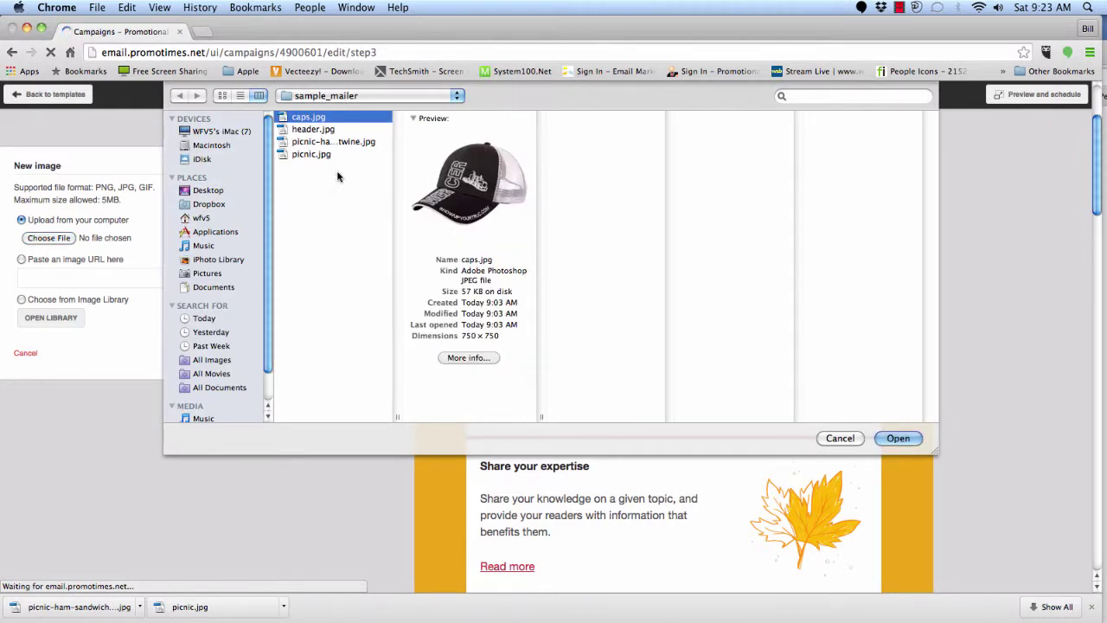
left_click(313, 143)
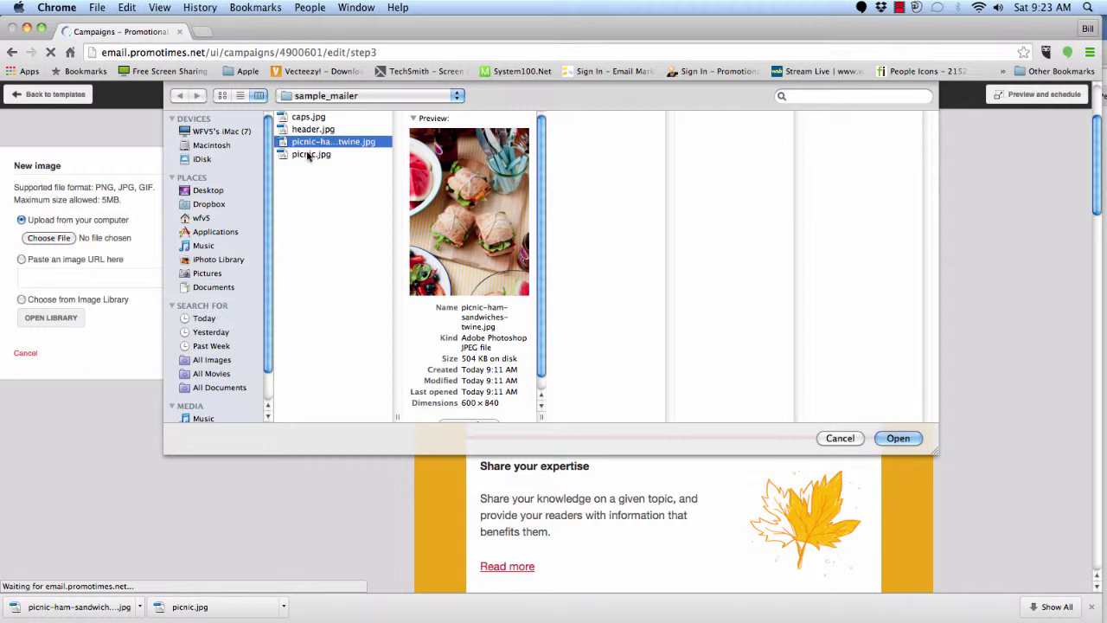
left_click(308, 155)
left_click(312, 144)
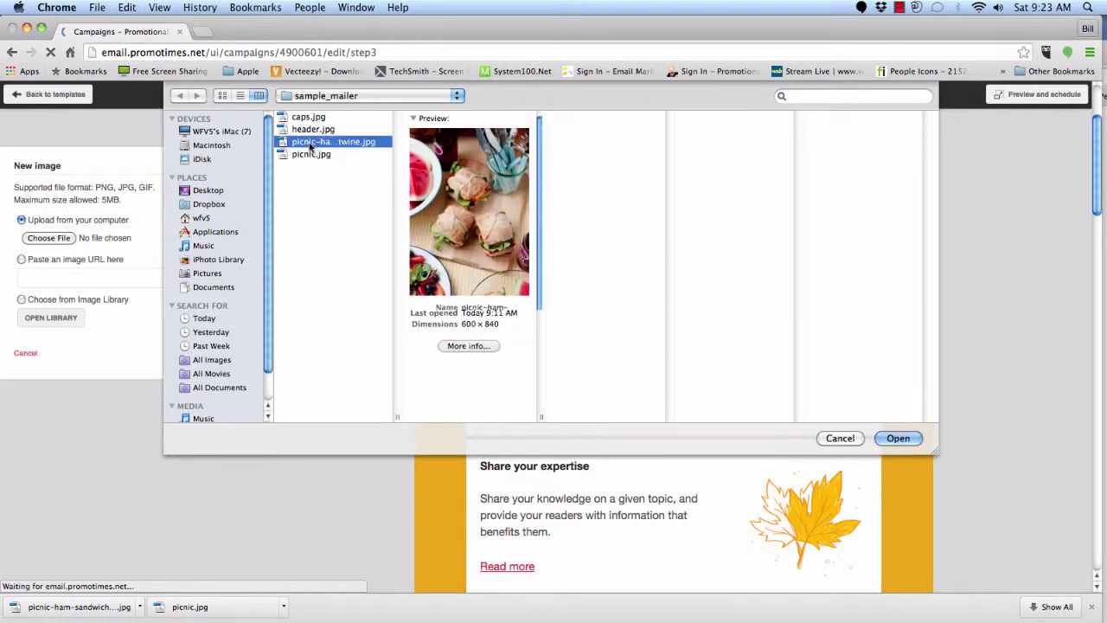
left_click(902, 441)
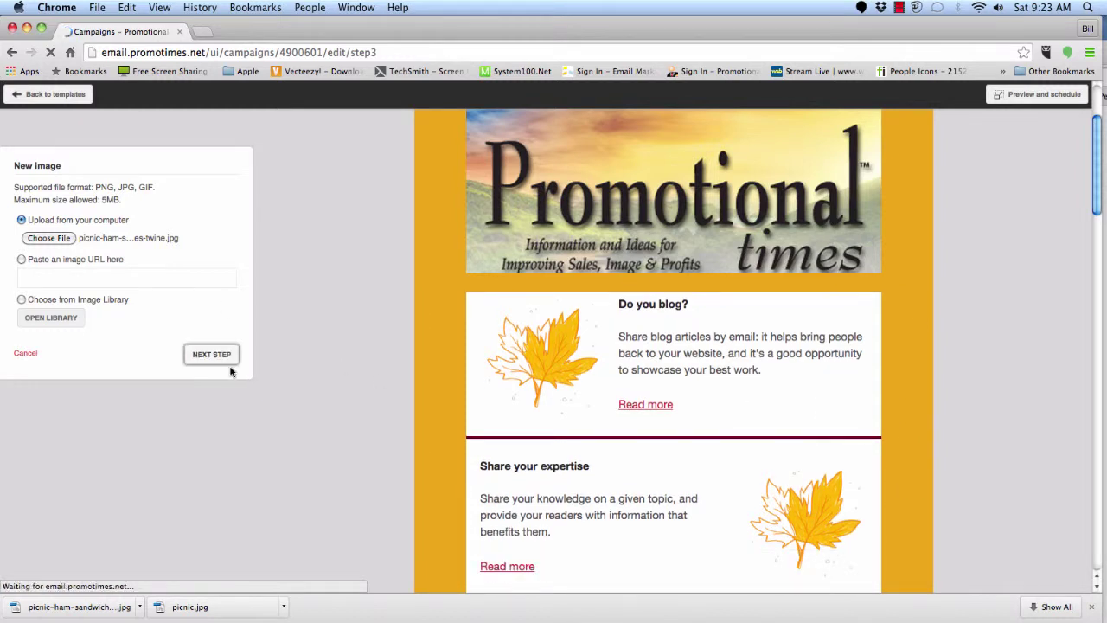
left_click(204, 354)
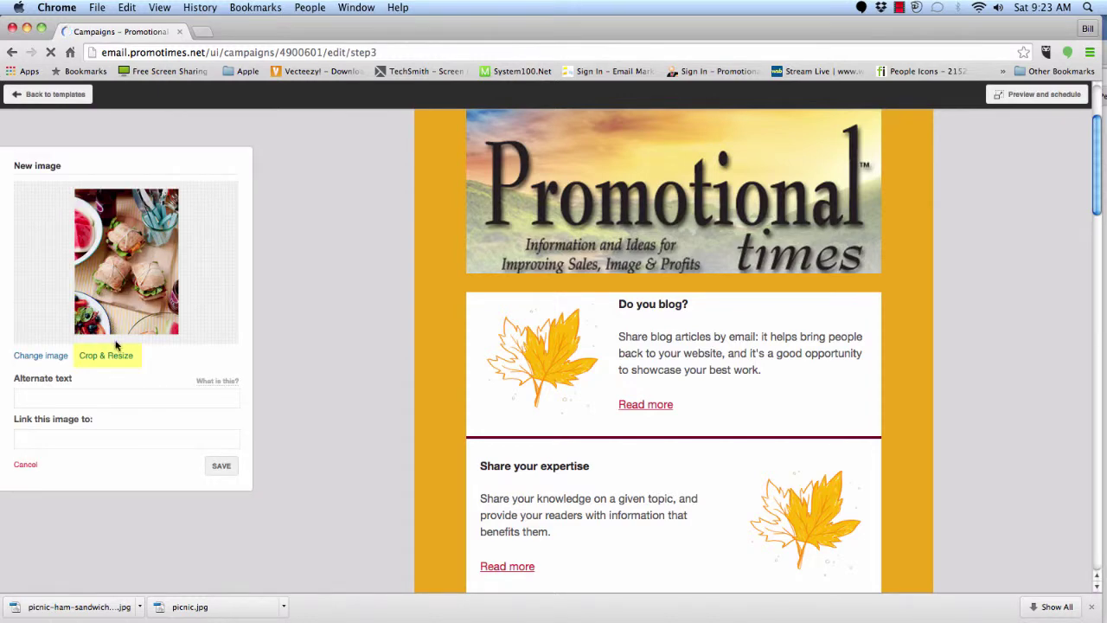
- Zoom and crop the sandwich photo, set its alternate text to 'food', and save it
left_click(120, 358)
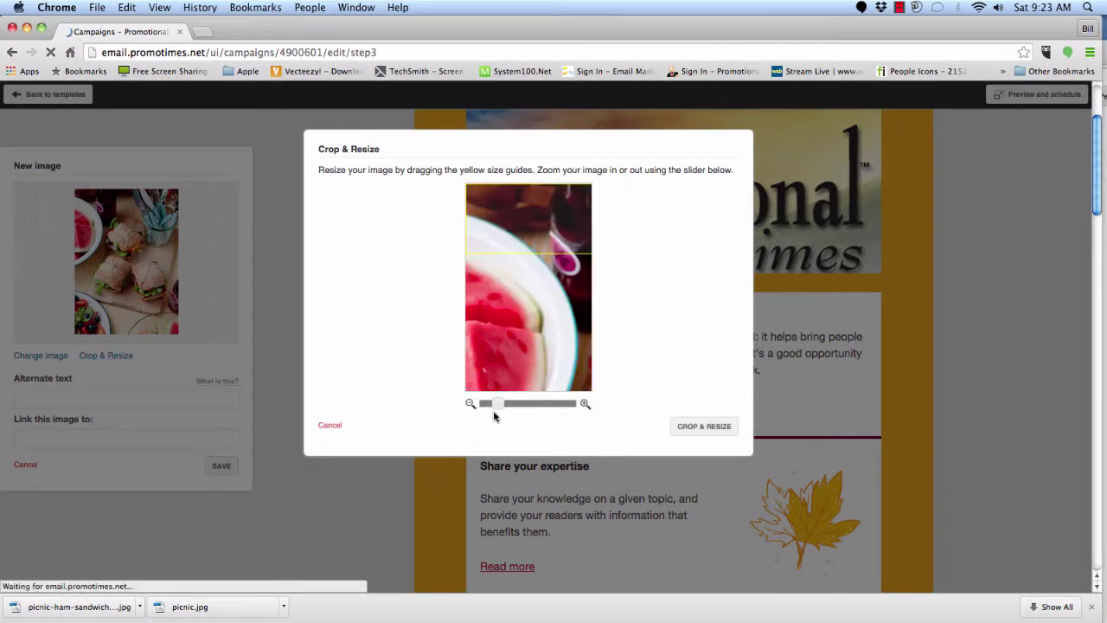
mouse_move(496, 406)
left_mouse_down()
mouse_move(542, 408)
mouse_move(484, 406)
left_mouse_up()
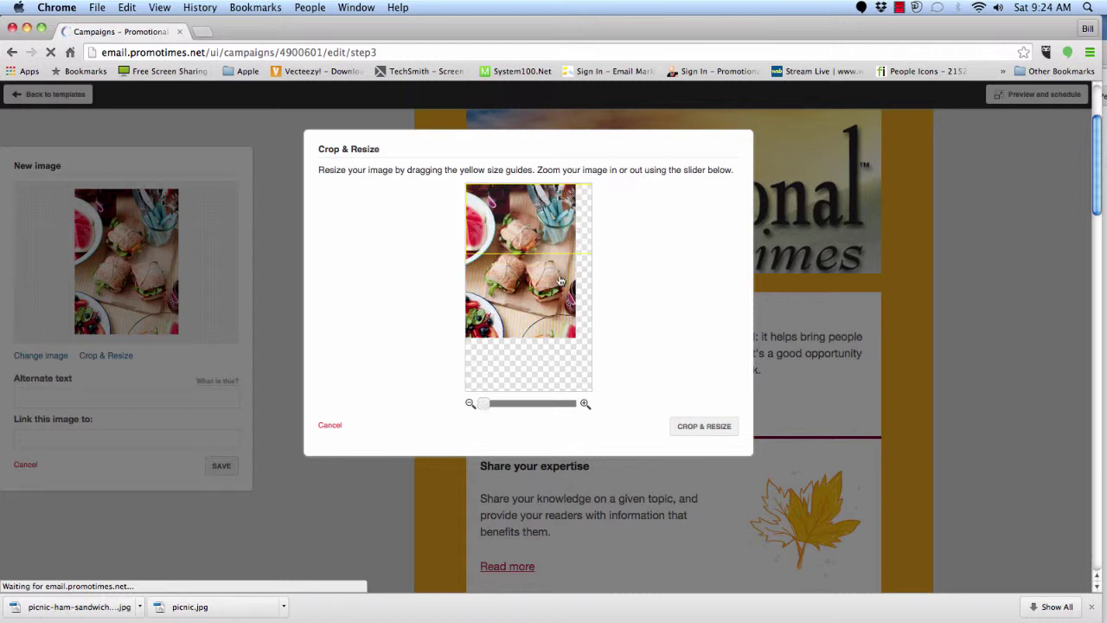
left_click_drag(584, 250, 584, 333)
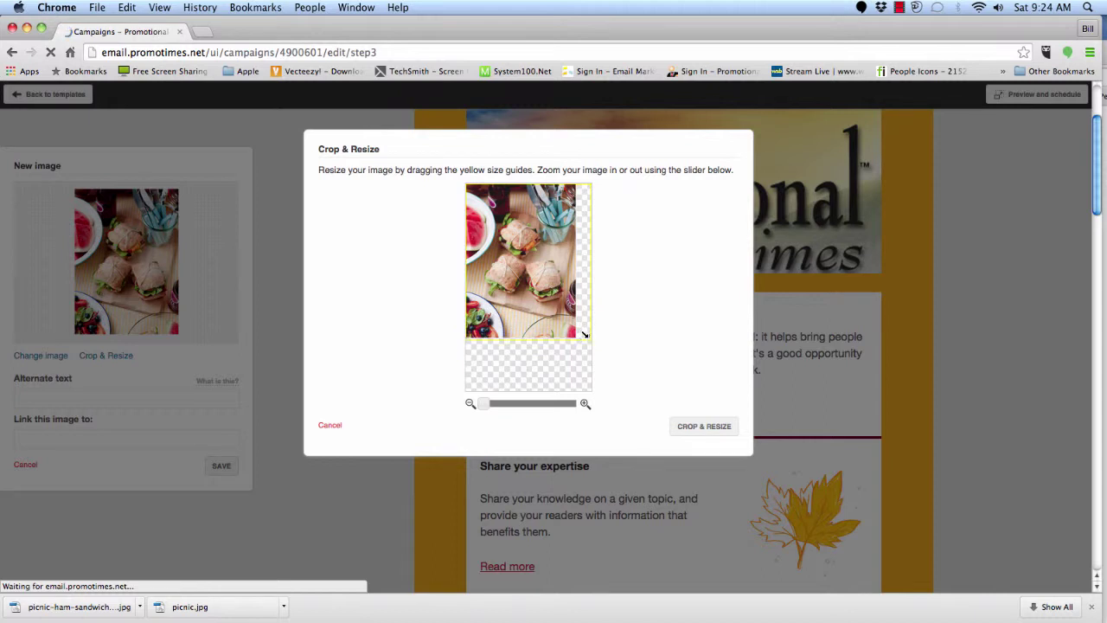
left_click_drag(485, 408, 485, 407)
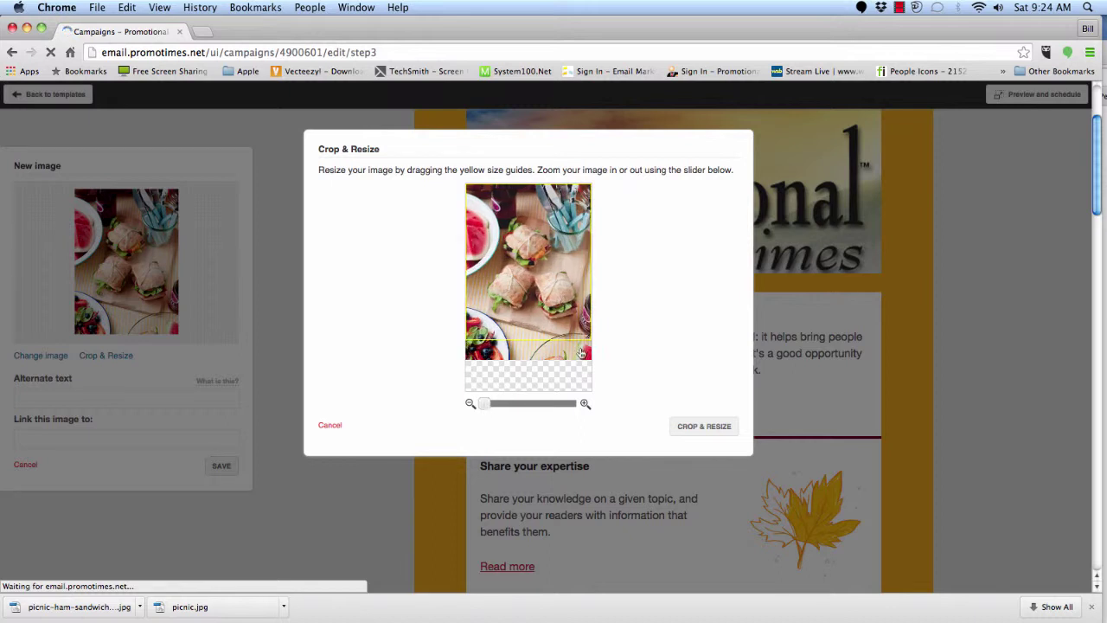
left_click_drag(584, 333, 585, 355)
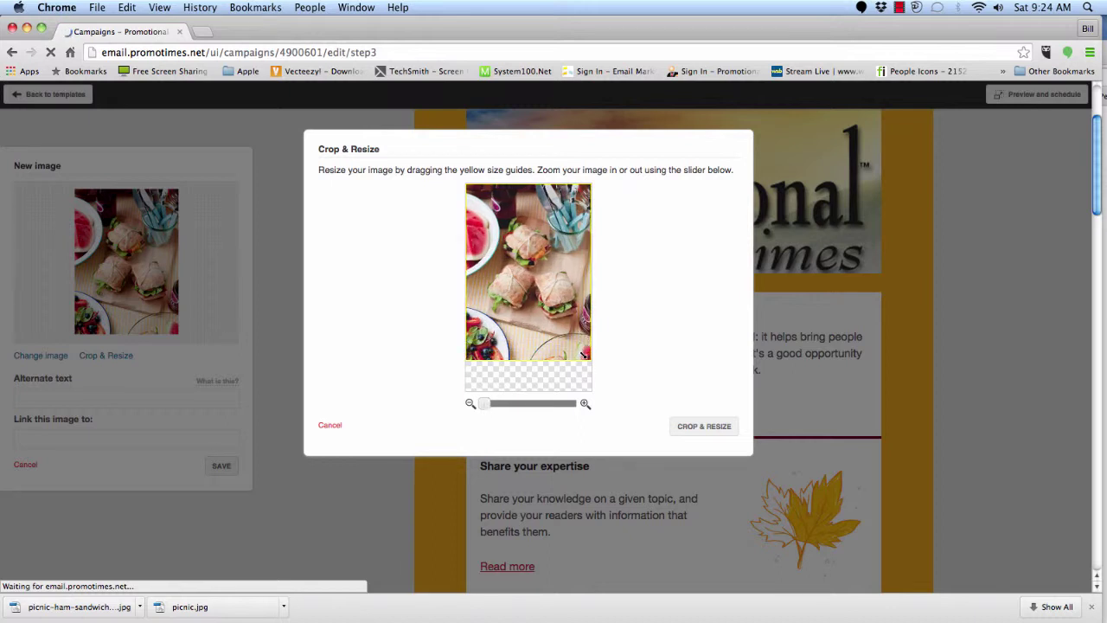
left_click(711, 432)
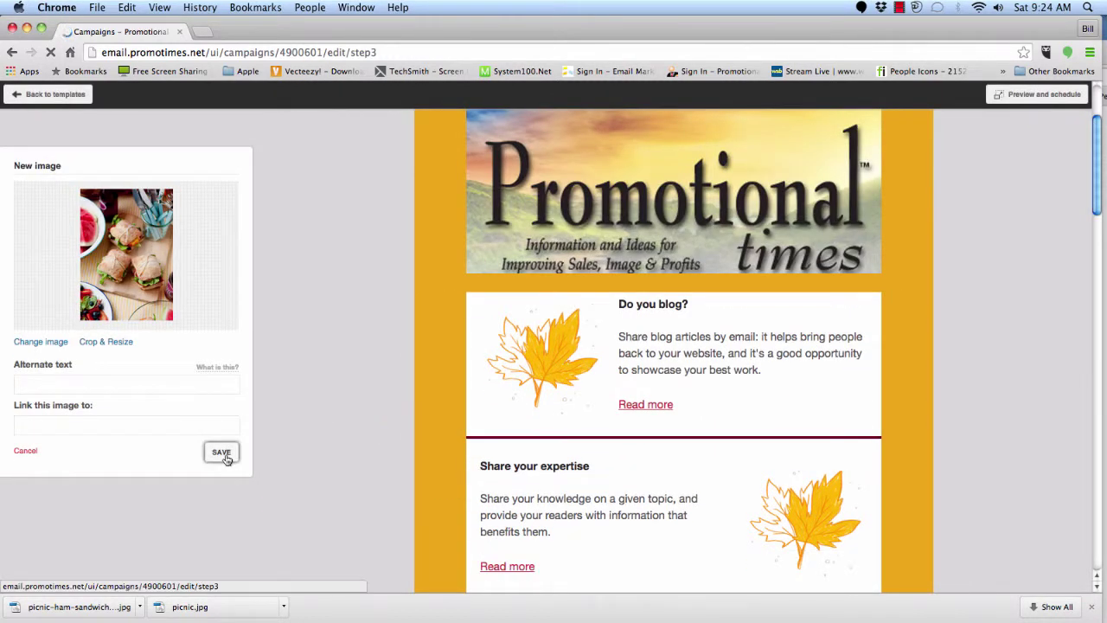
left_click(27, 383)
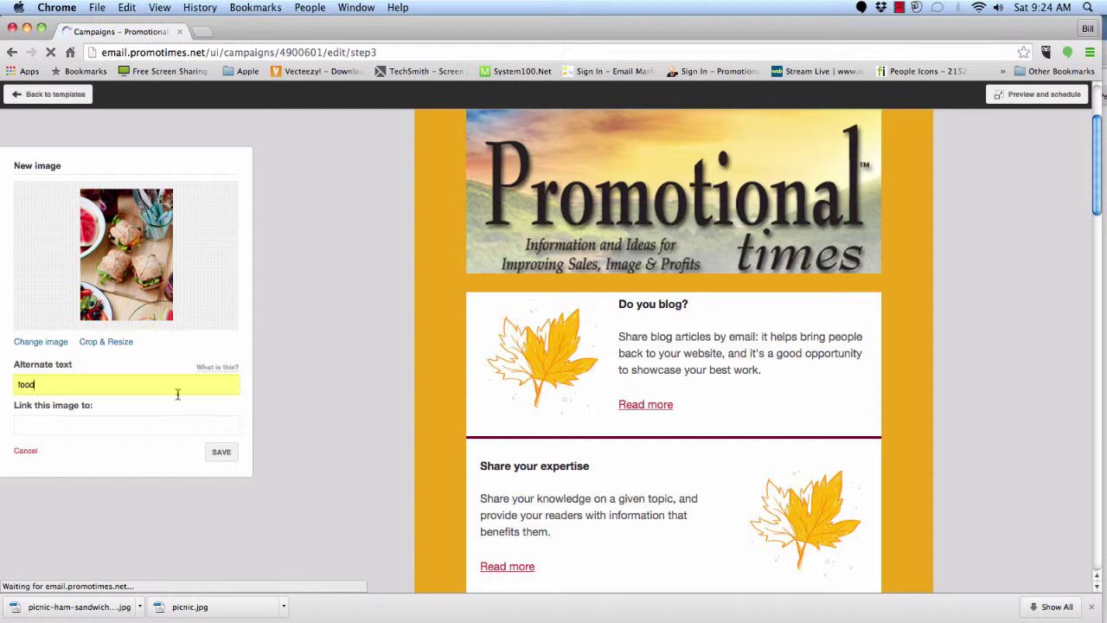
left_click(219, 453)
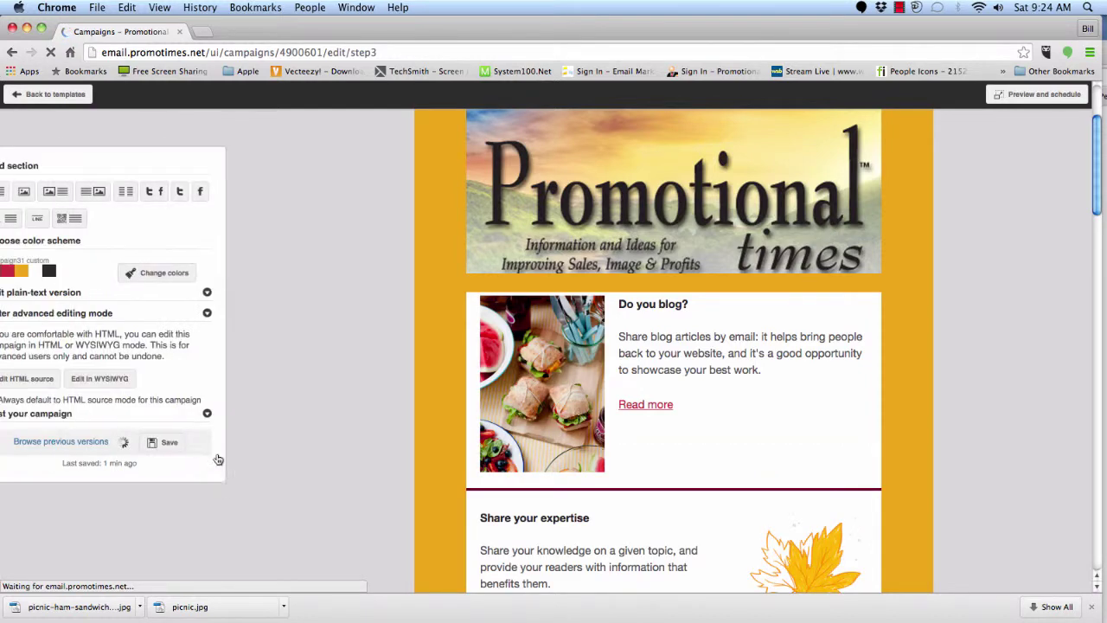
- Retitle the Do you blog? heading to 'Picnic Food'
mouse_move(656, 340)
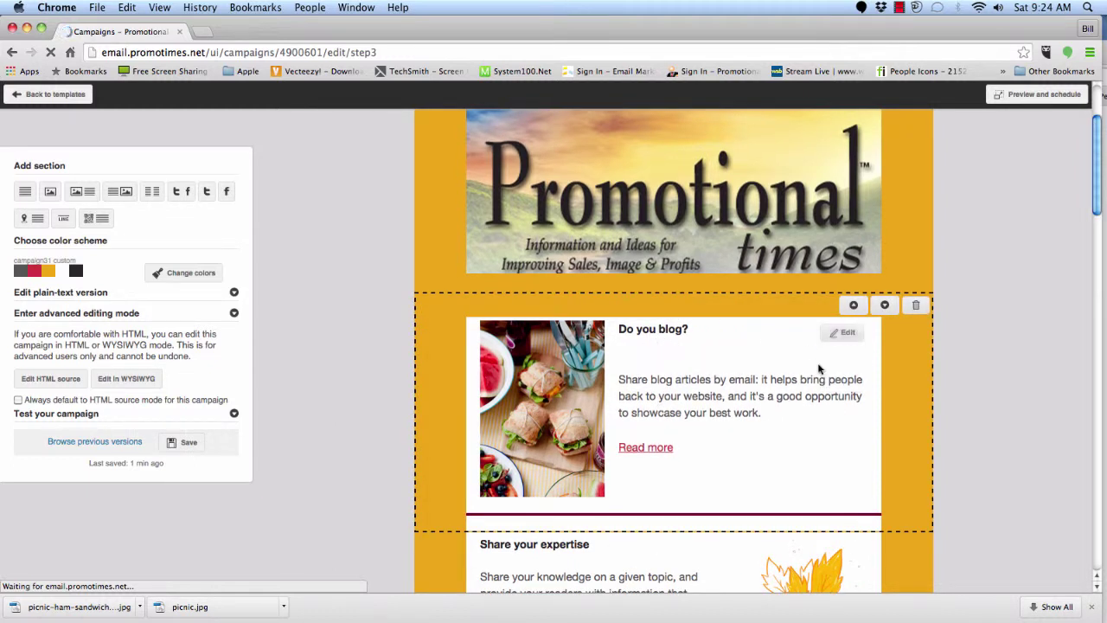
left_click(847, 336)
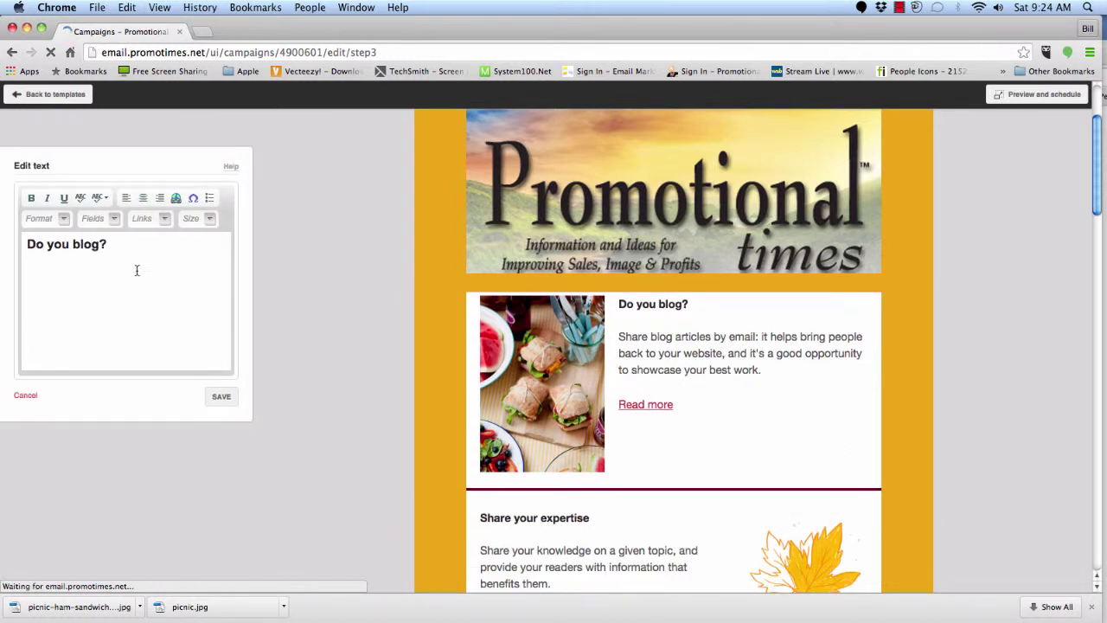
left_click_drag(113, 244, 19, 244)
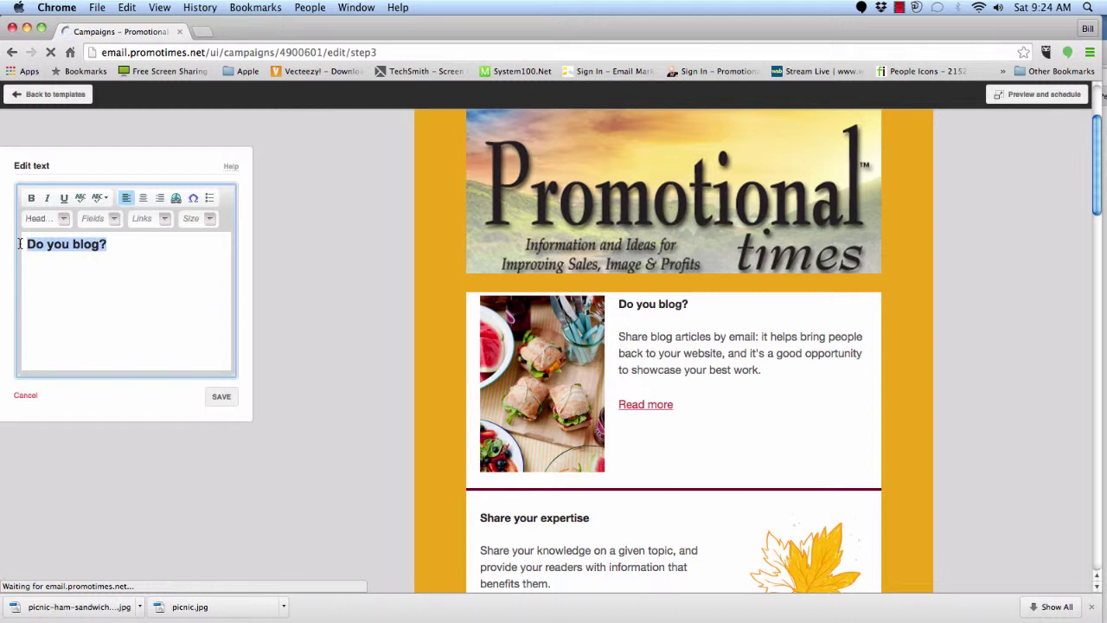
type("Picnic")
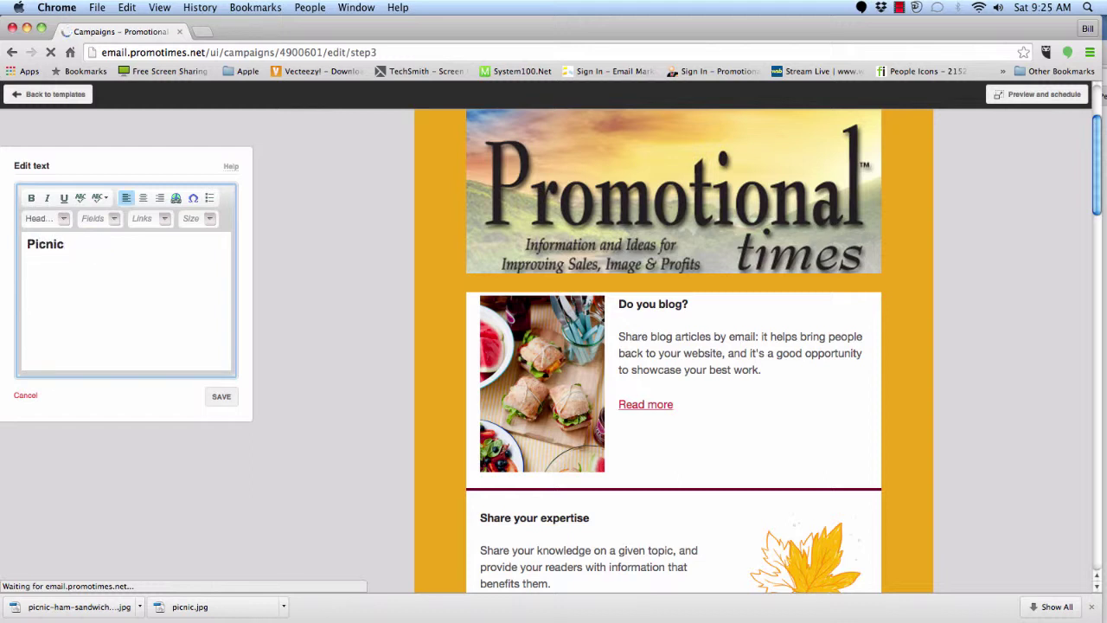
type(" Food")
left_click(215, 404)
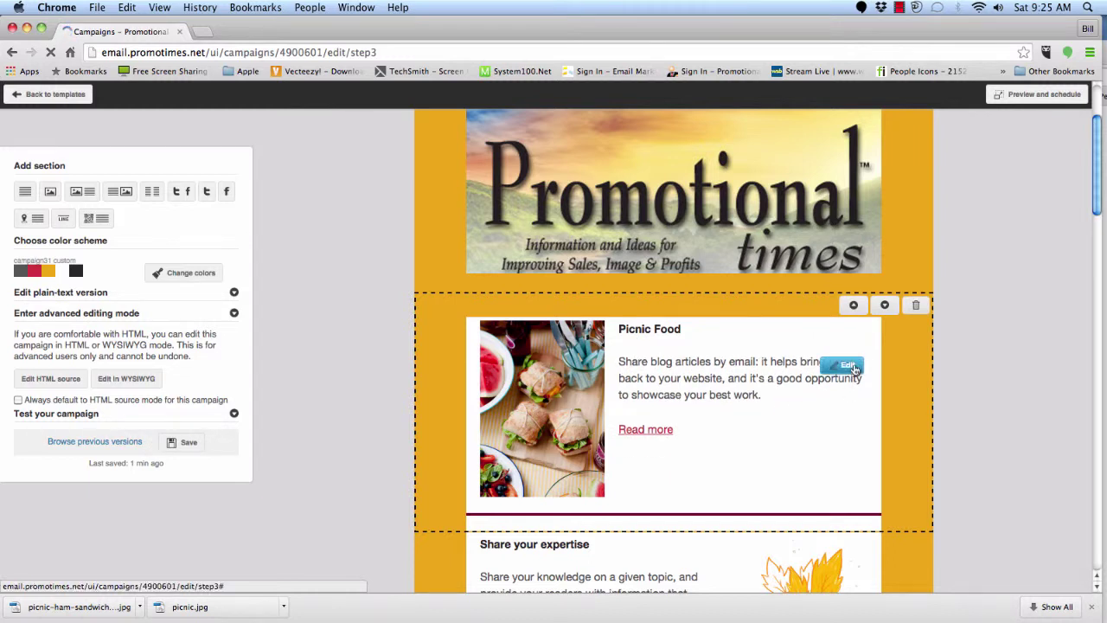
- Replace the section body with a single pasted Lorem ipsum paragraph
left_click(852, 367)
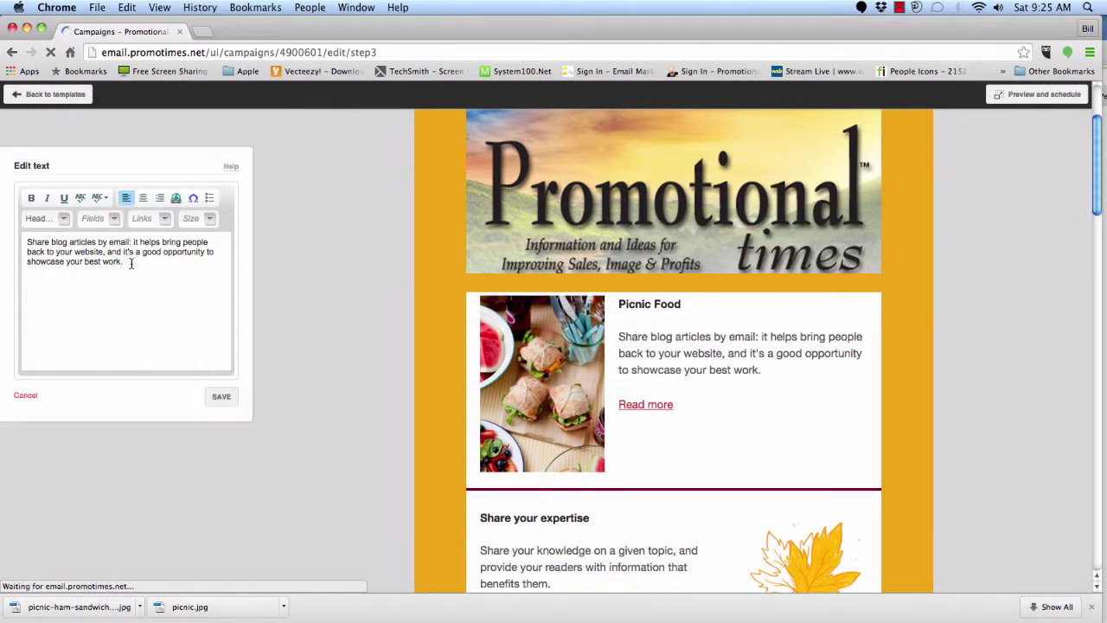
left_click_drag(131, 264, 23, 244)
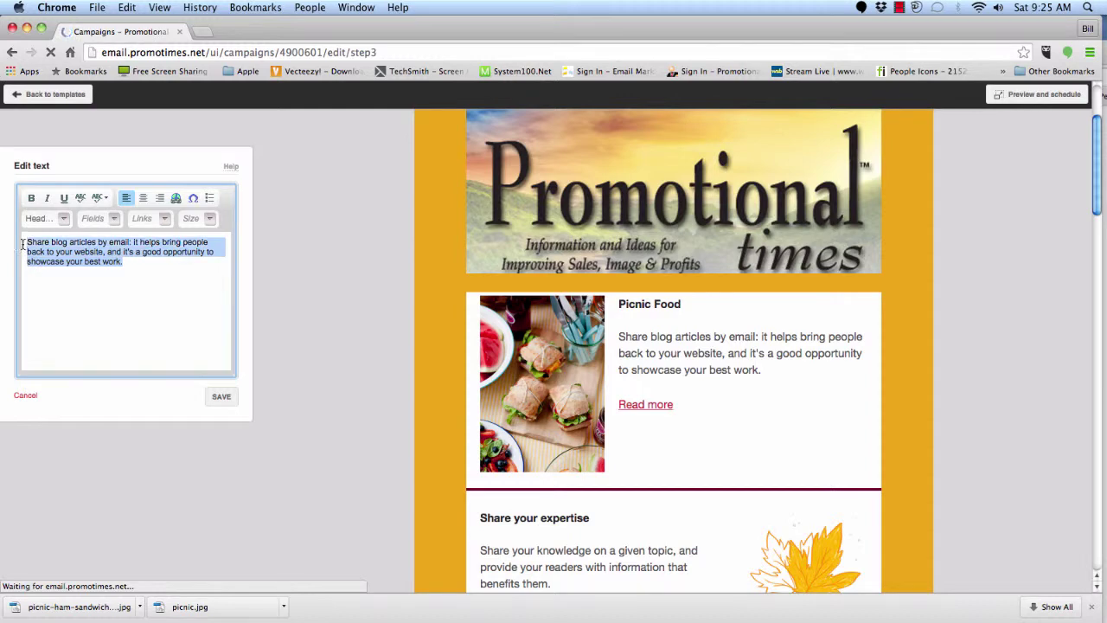
key("super+v")
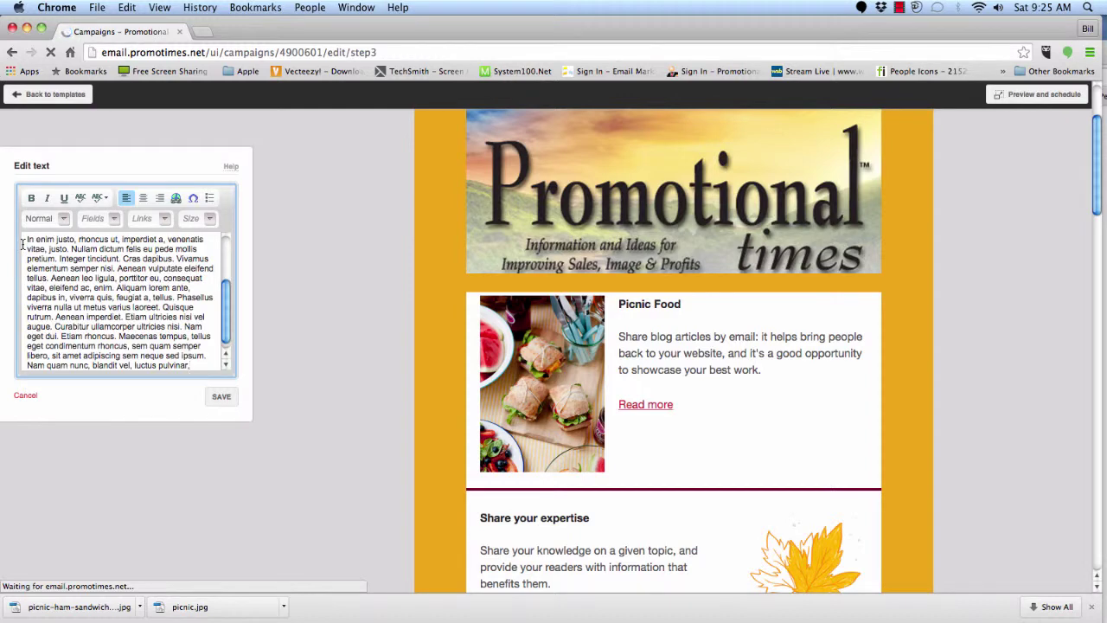
left_click(221, 397)
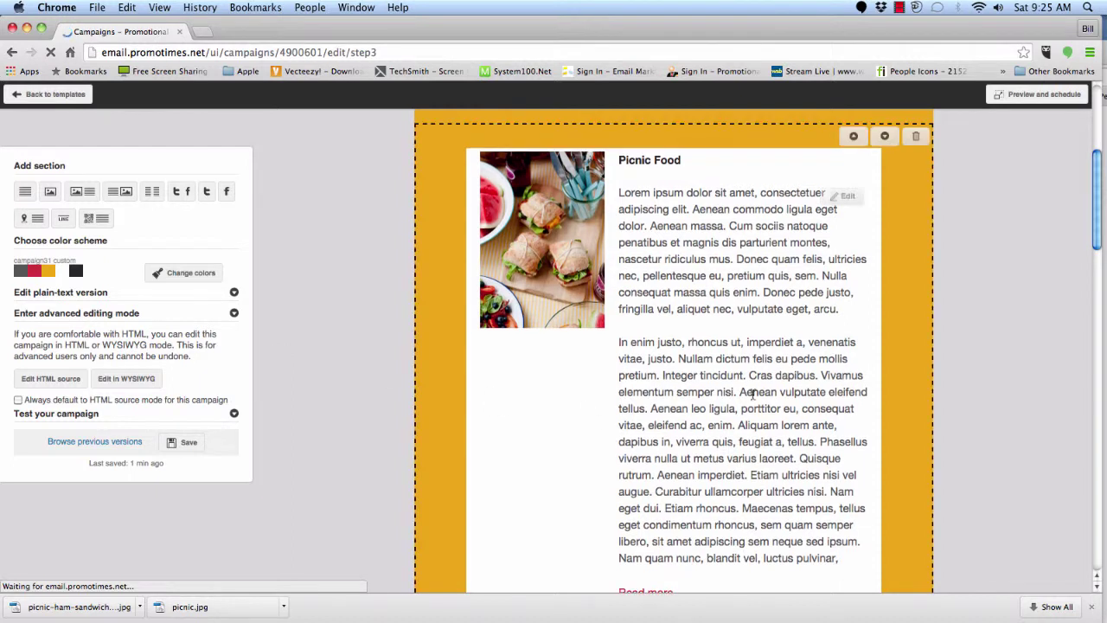
left_click(849, 199)
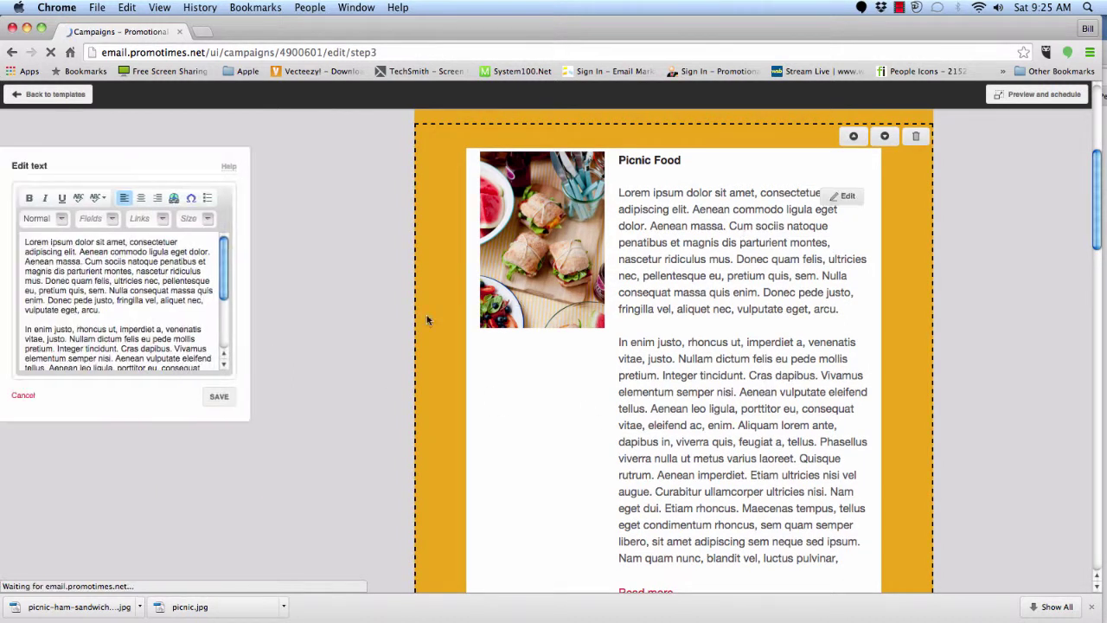
left_click_drag(28, 329, 219, 398)
key("BackSpace")
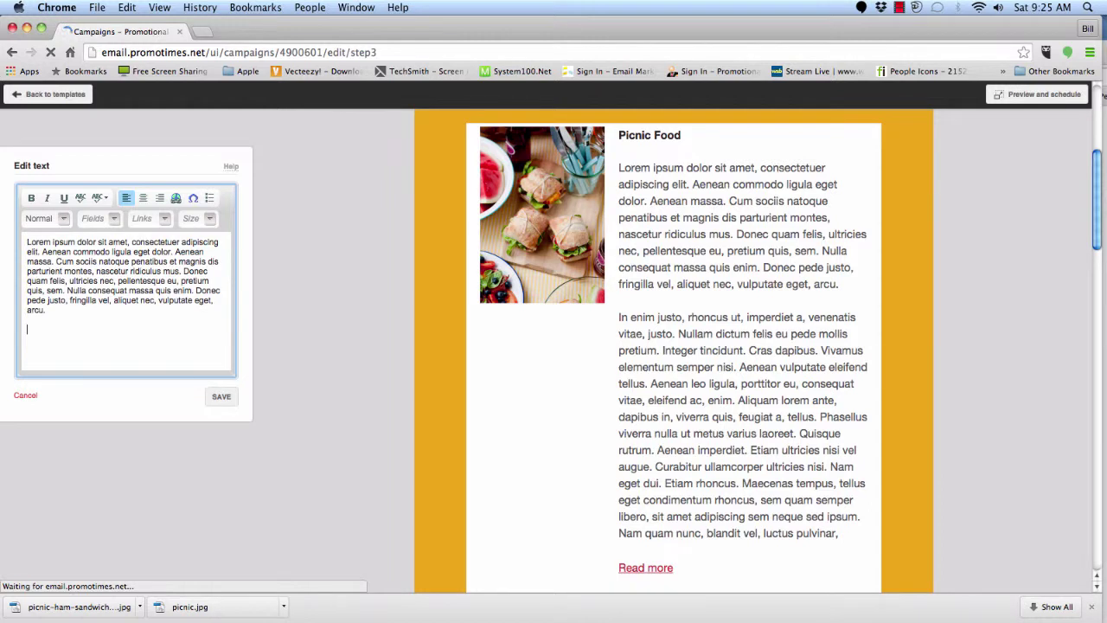
left_click(222, 399)
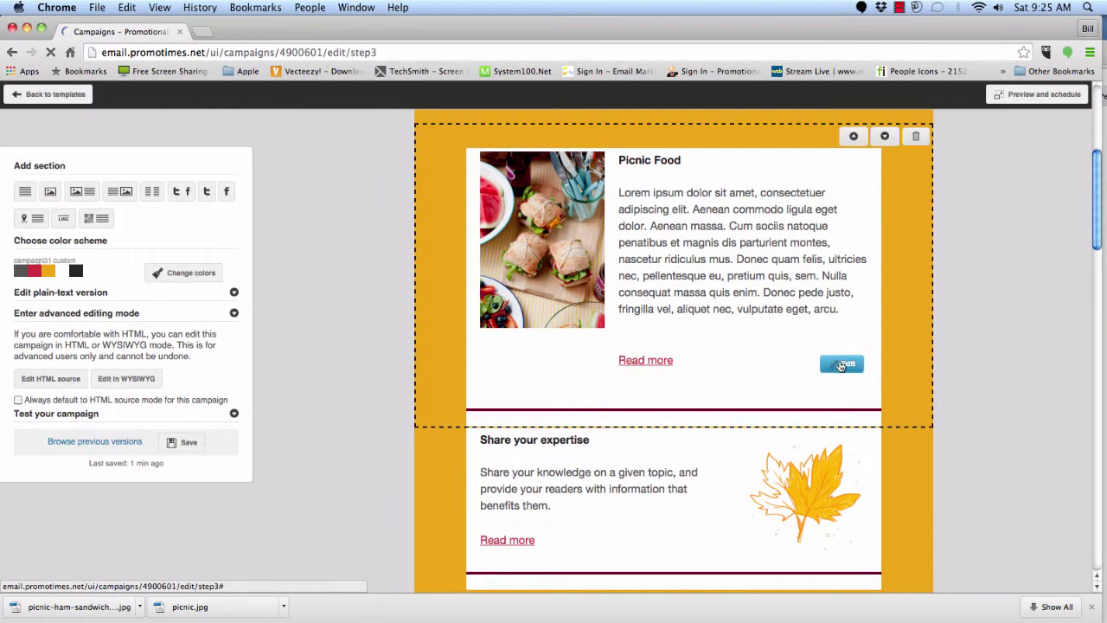
- Delete the section's Read more link text and save
left_click(844, 363)
left_click_drag(104, 249, 19, 242)
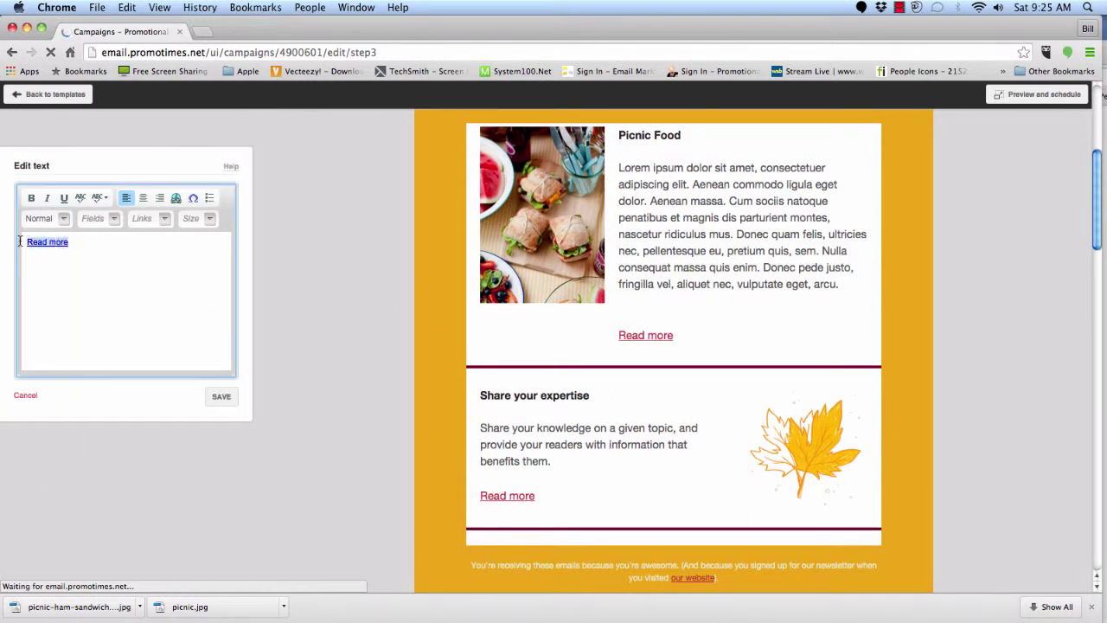
key("BackSpace")
left_click(220, 396)
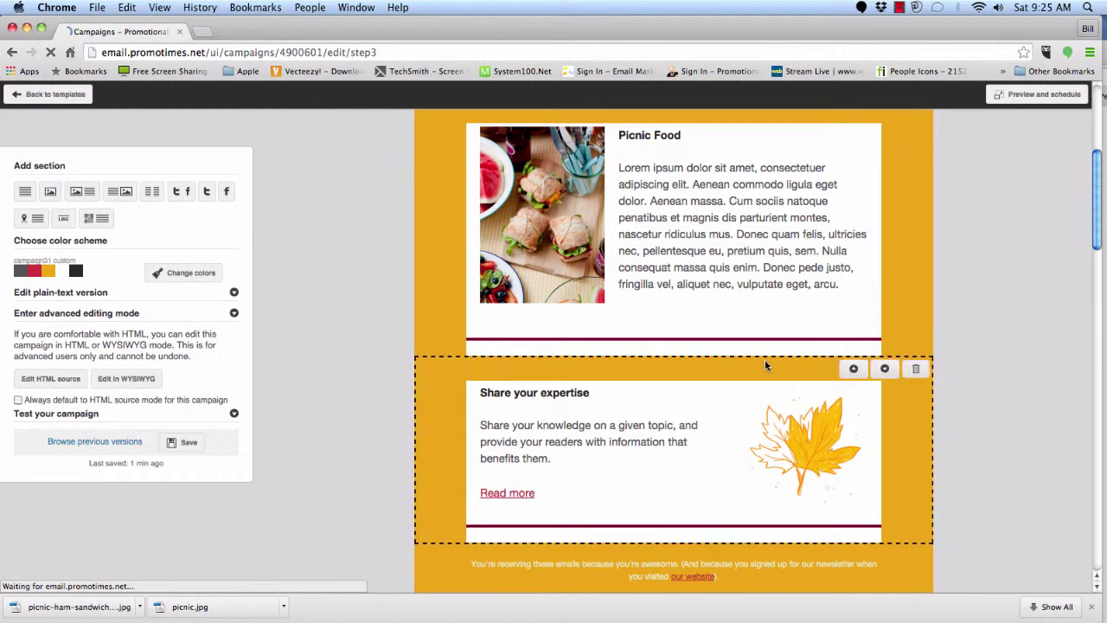
- Rename the Share your expertise heading to 'Picnic Ball Caps'
scroll(735, 359, "up", 1)
scroll(724, 452, "down", 1)
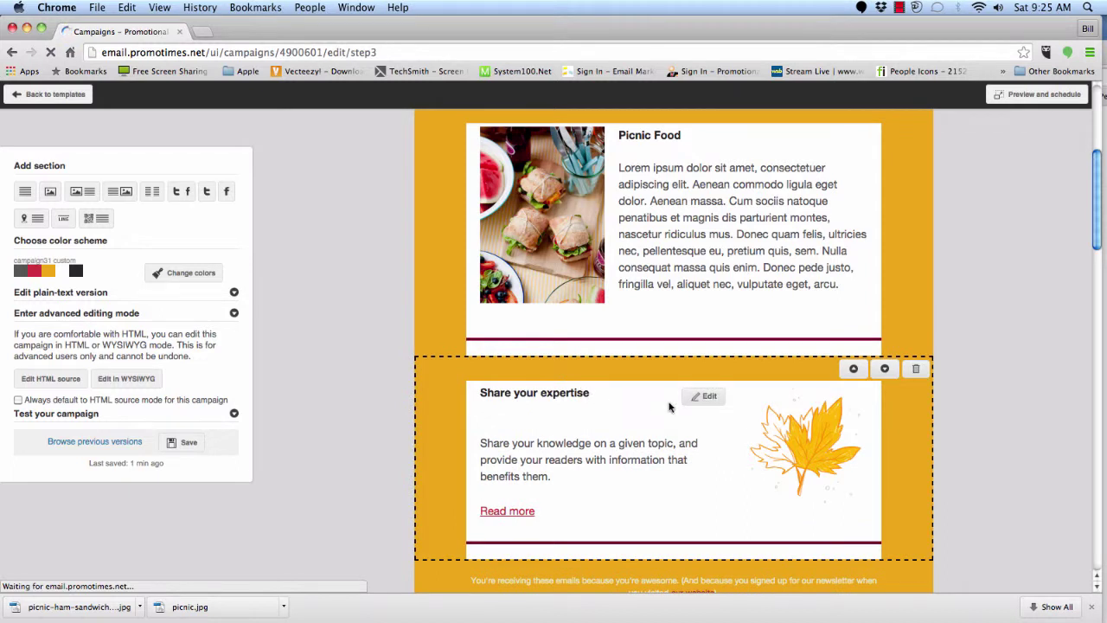
left_click(709, 398)
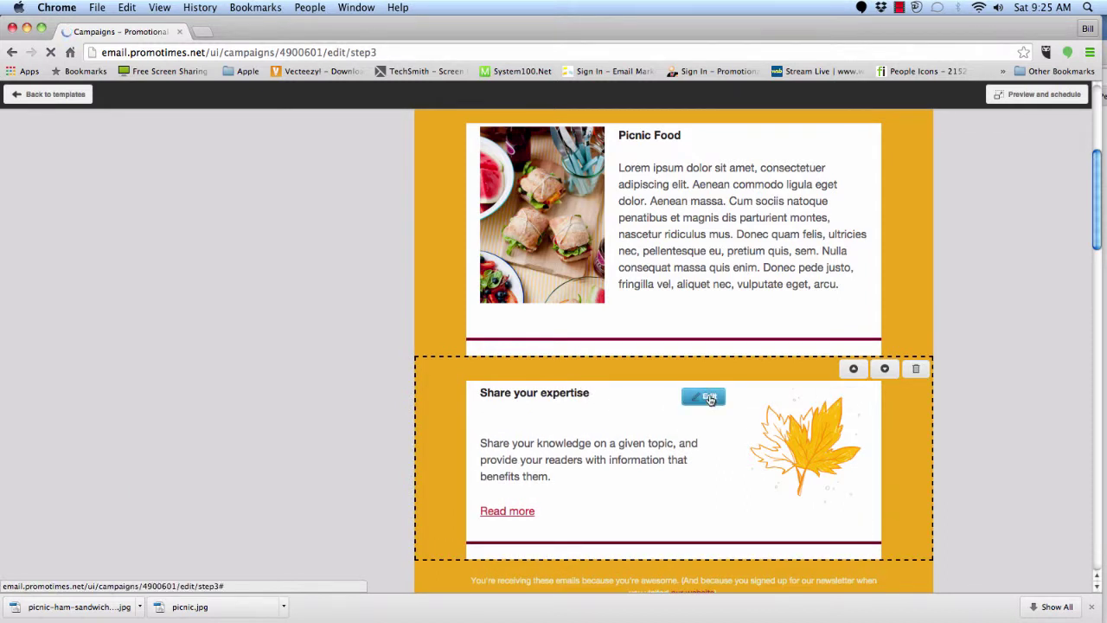
left_click_drag(152, 246, 25, 246)
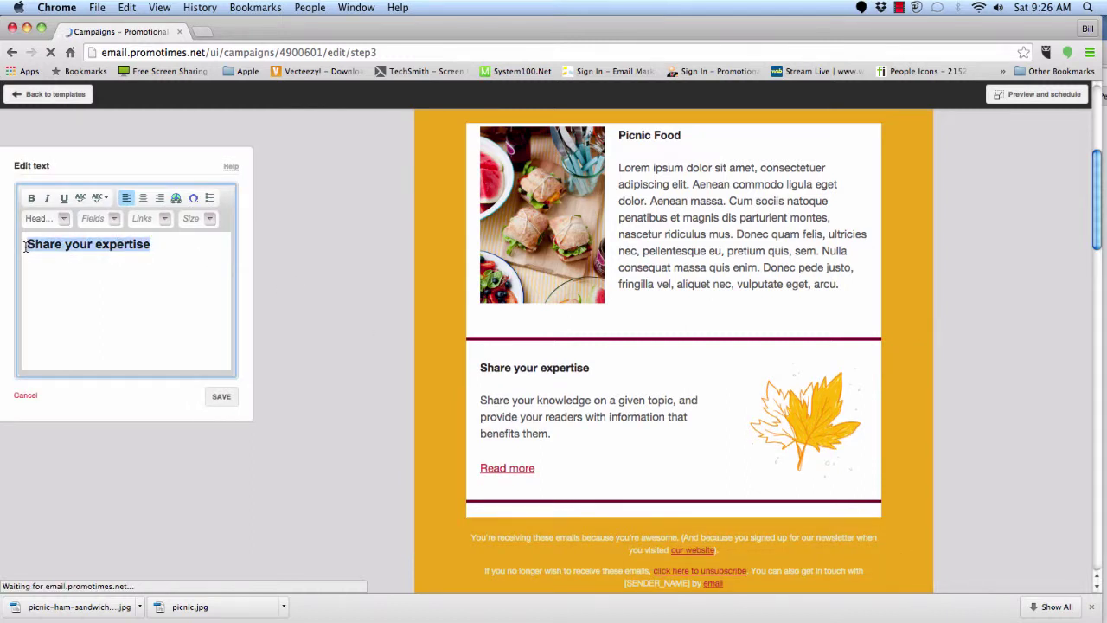
type("Picnic Ball Caps")
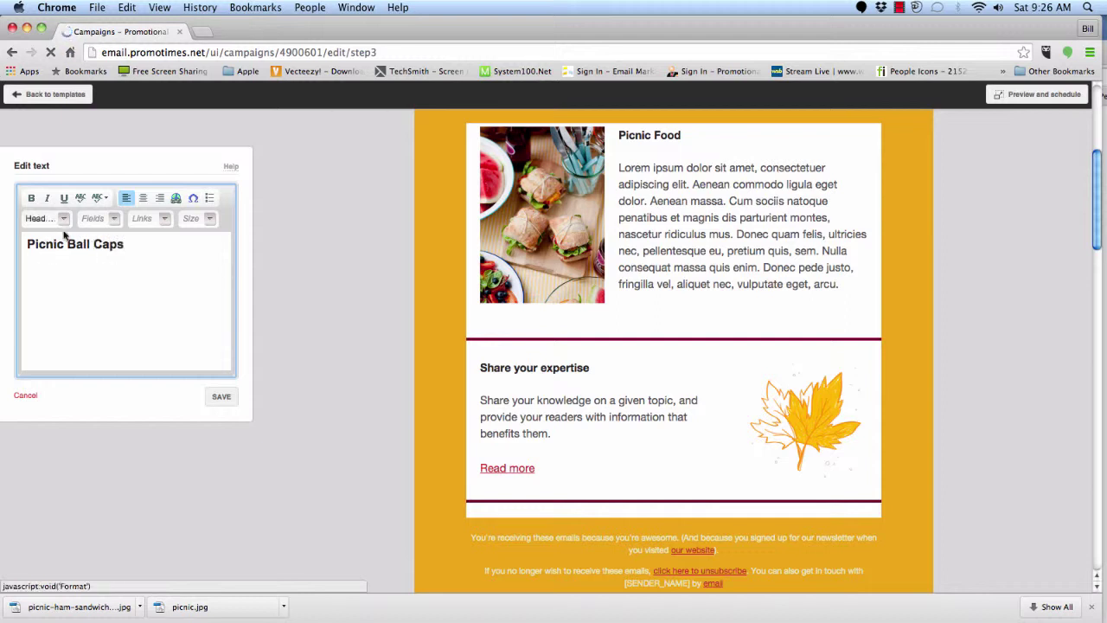
left_click(222, 396)
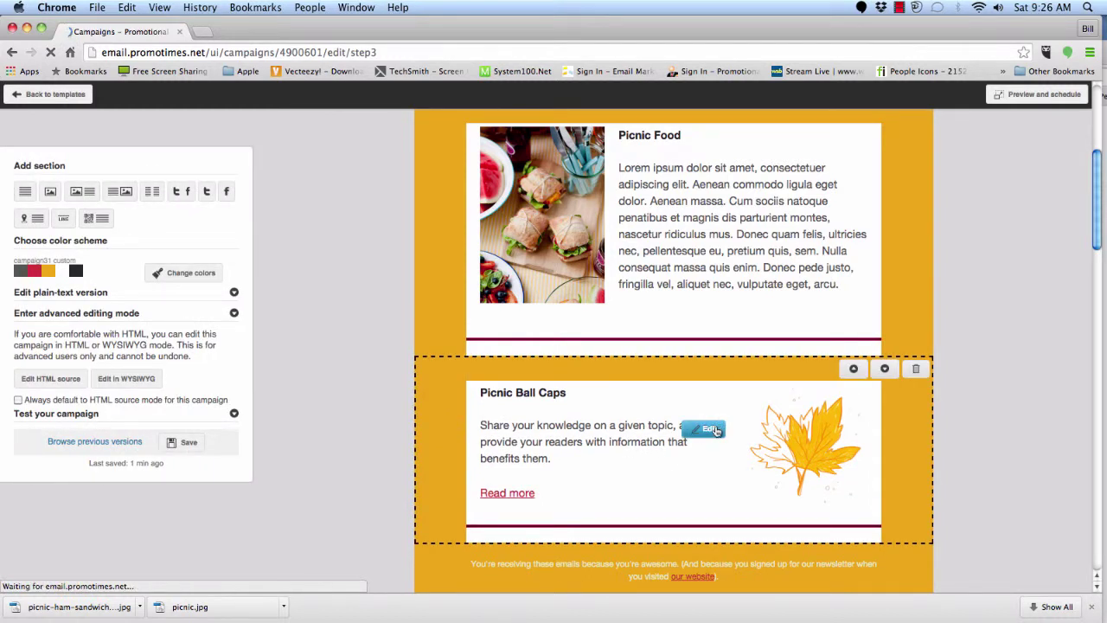
- Replace the section's paragraph with one paragraph of pasted Lorem ipsum text
left_click(705, 428)
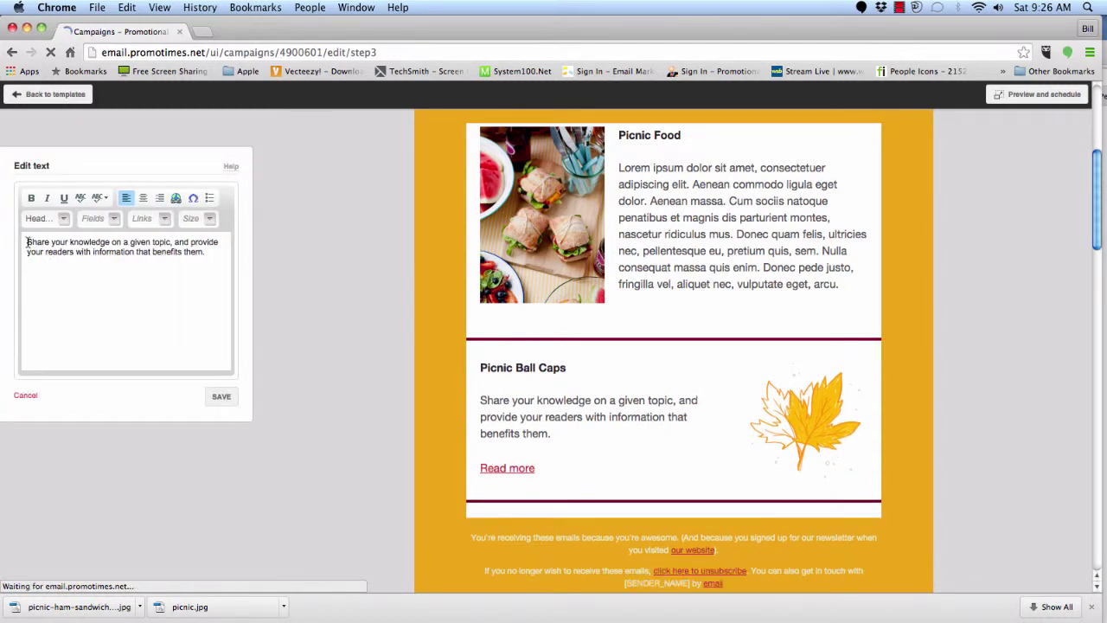
left_click_drag(27, 242, 196, 271)
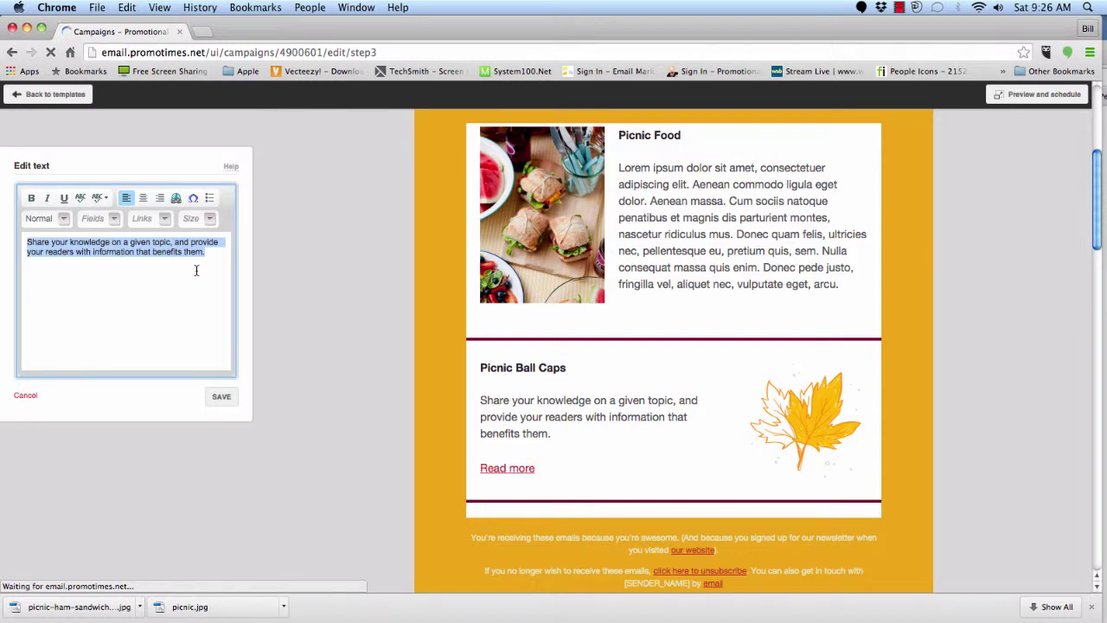
key("super+v")
scroll(225, 313, "up", 2)
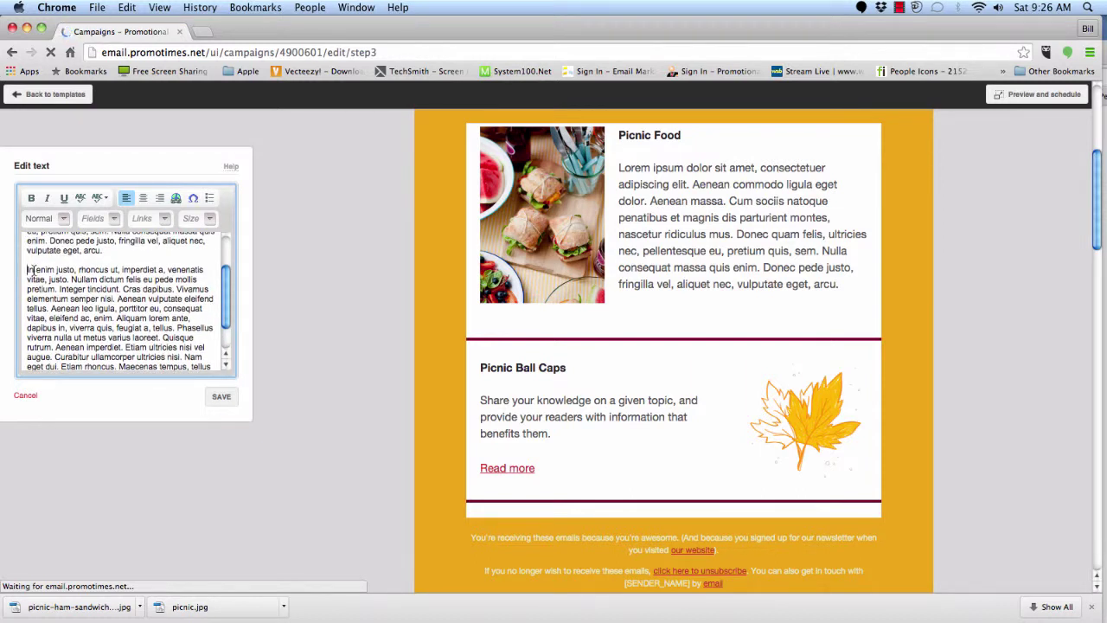
left_click_drag(29, 270, 215, 394)
key("BackSpace")
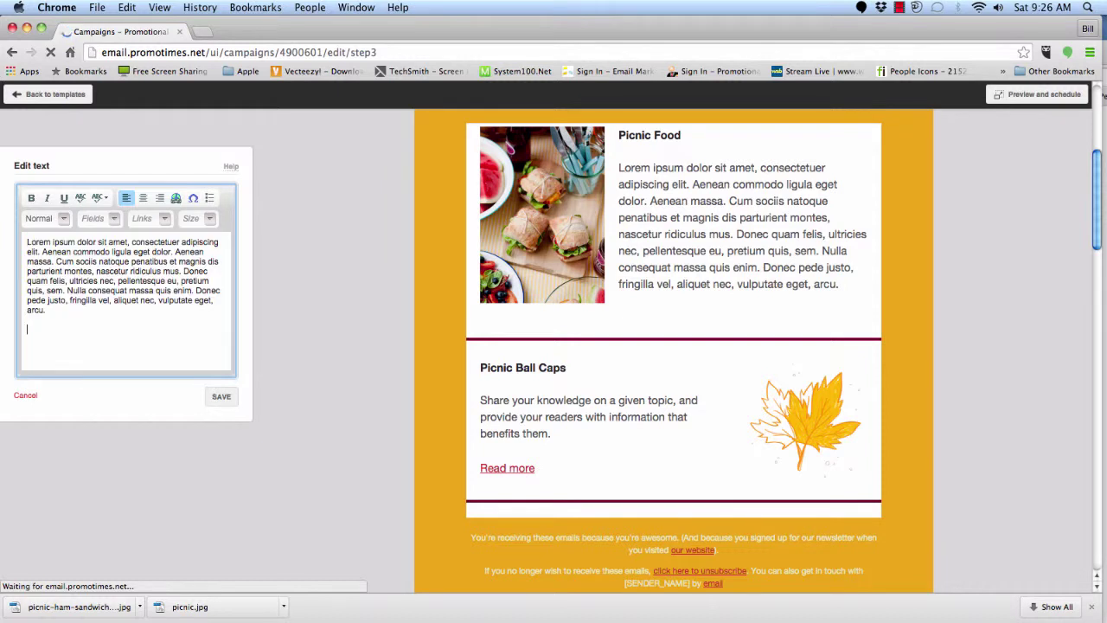
left_click(222, 398)
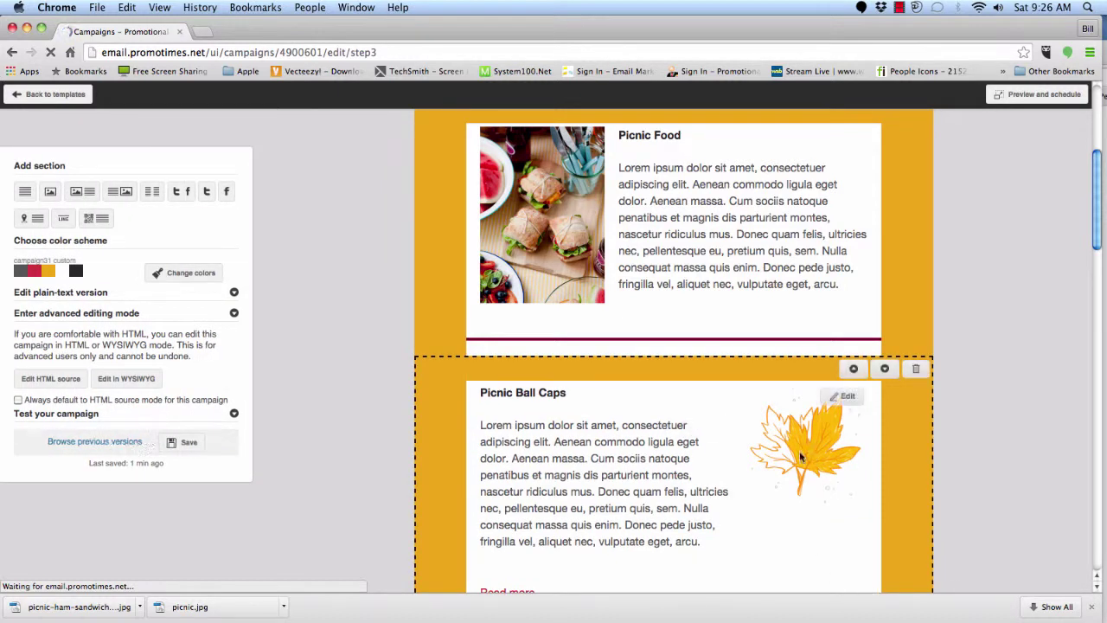
- Replace the section's leaf picture by uploading caps.jpg
left_click(842, 398)
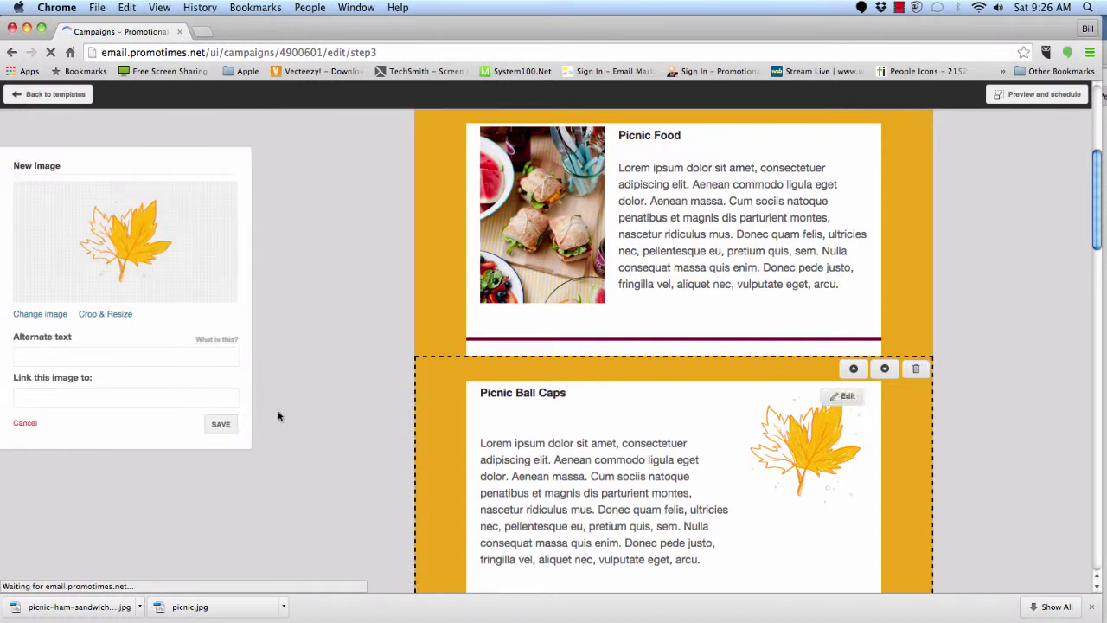
left_click(44, 314)
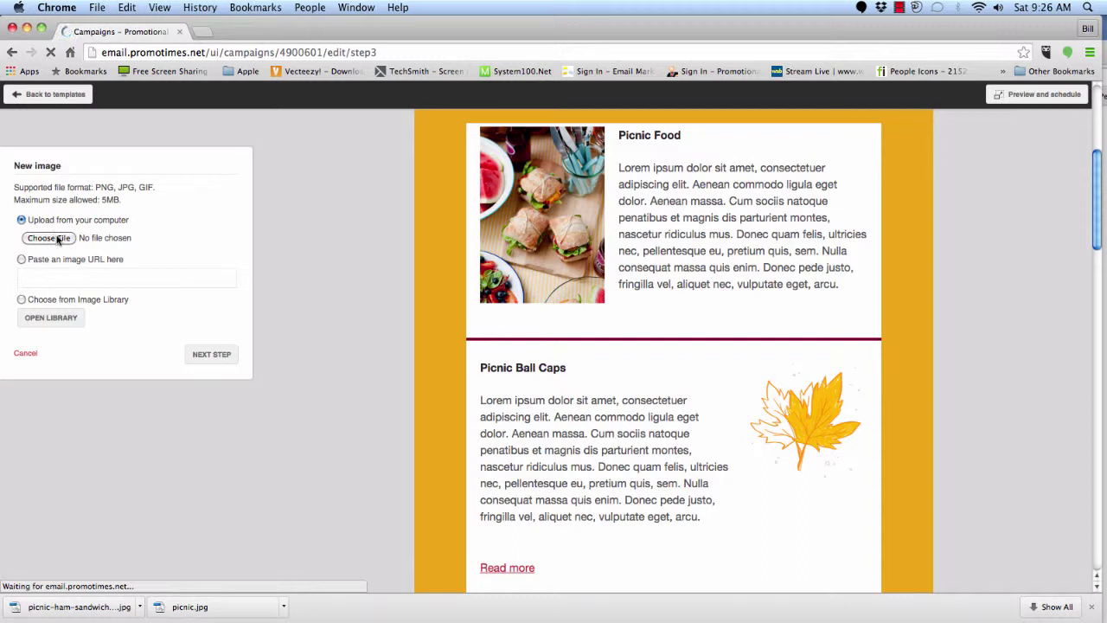
left_click(52, 238)
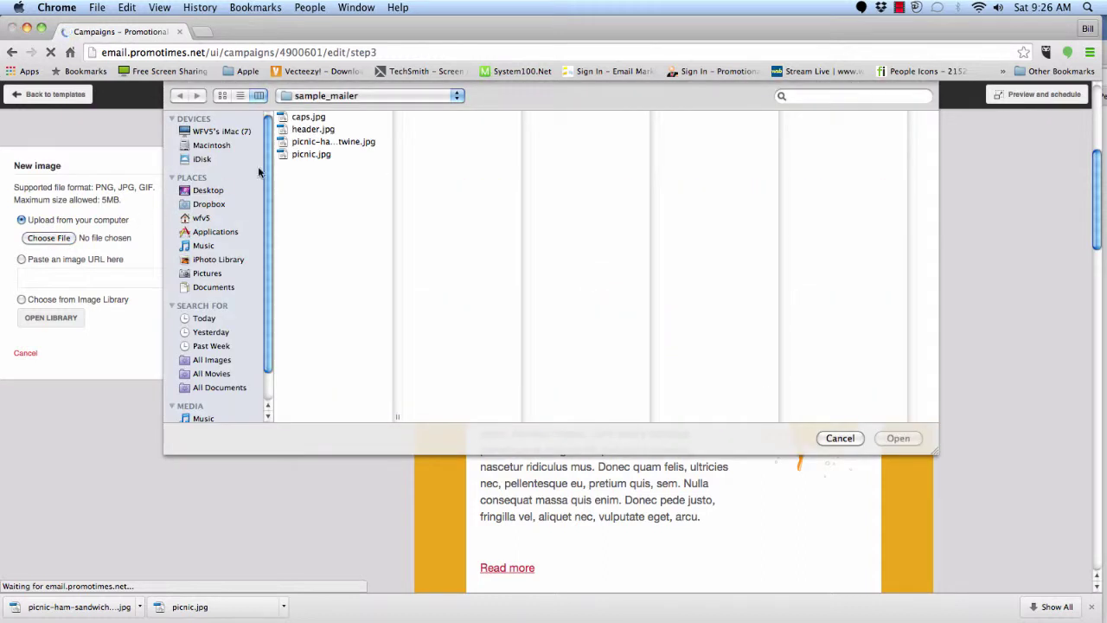
left_click(312, 118)
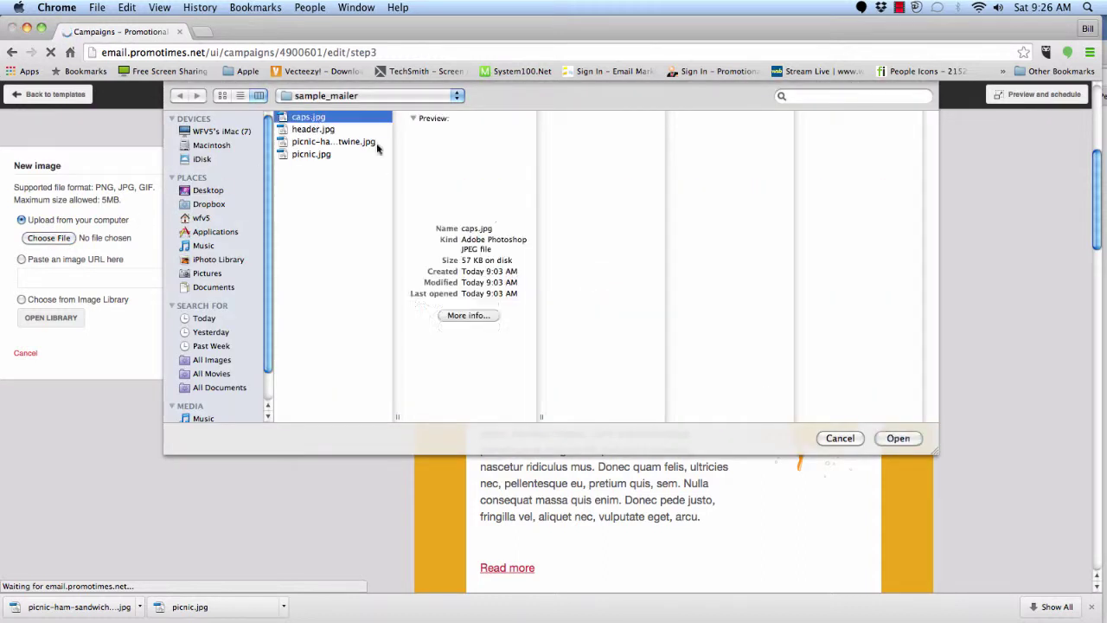
left_click(896, 440)
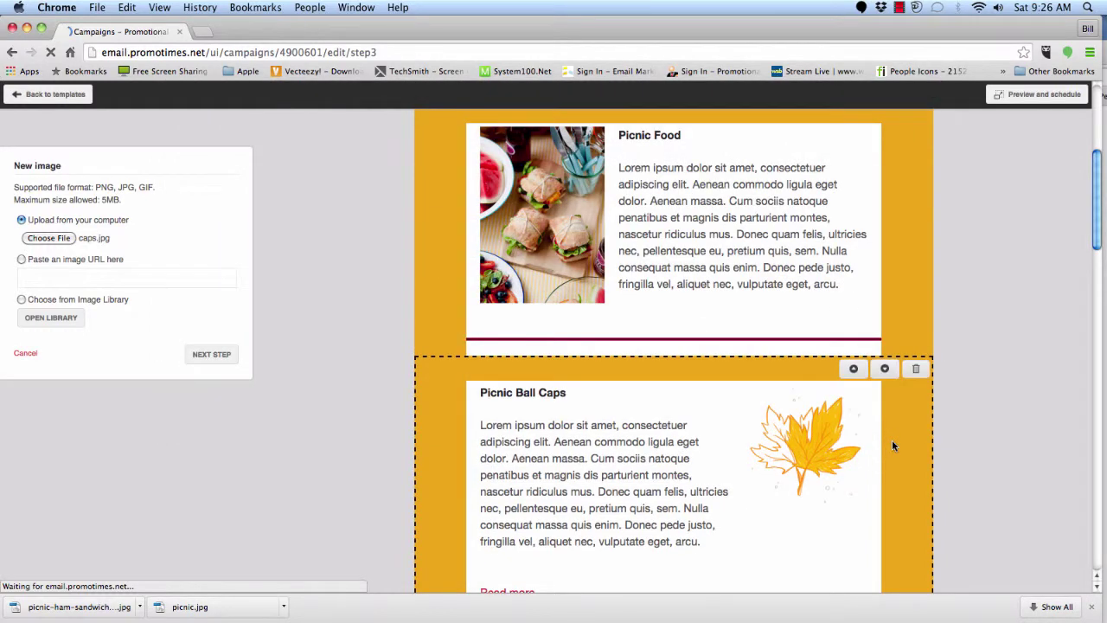
left_click(223, 356)
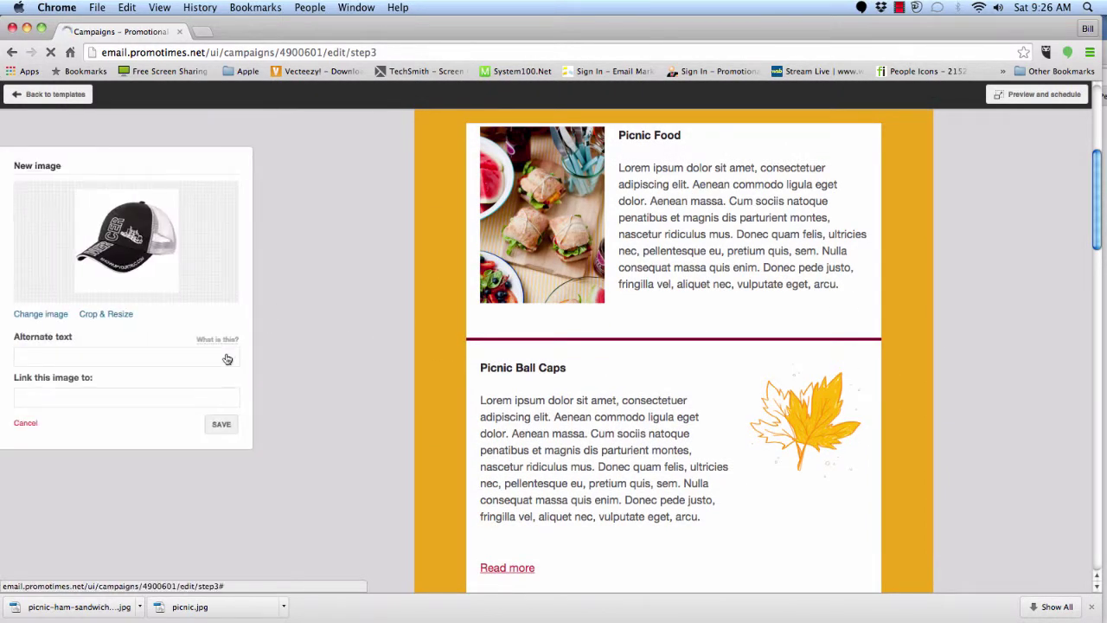
- Crop the cap photo, give it alternate text 'cap', and save it into the section
left_click(117, 318)
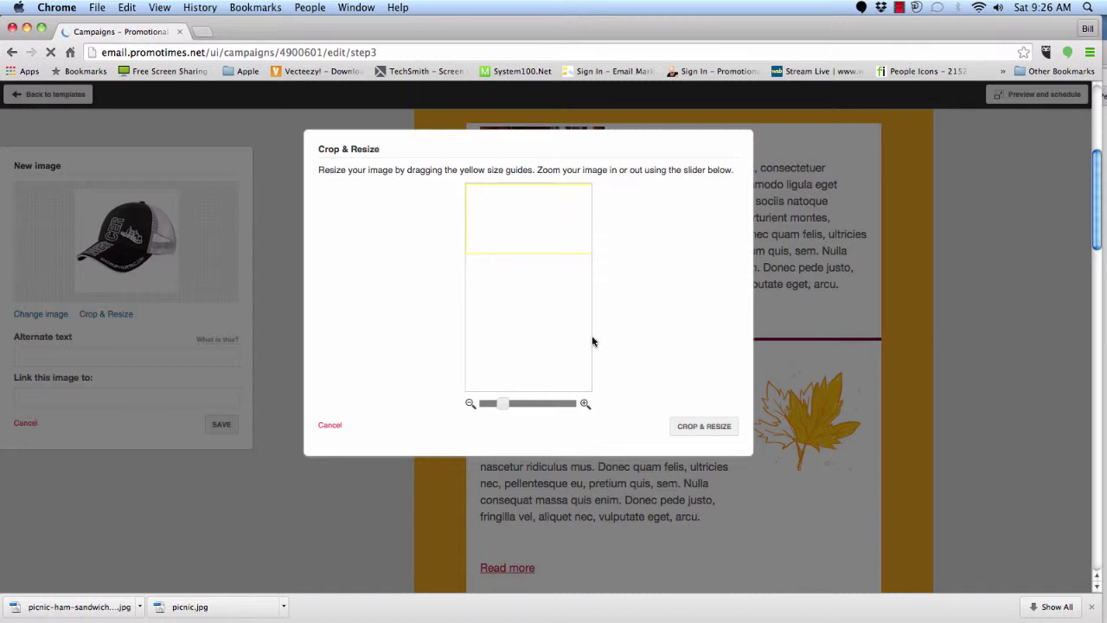
left_click_drag(503, 404, 486, 406)
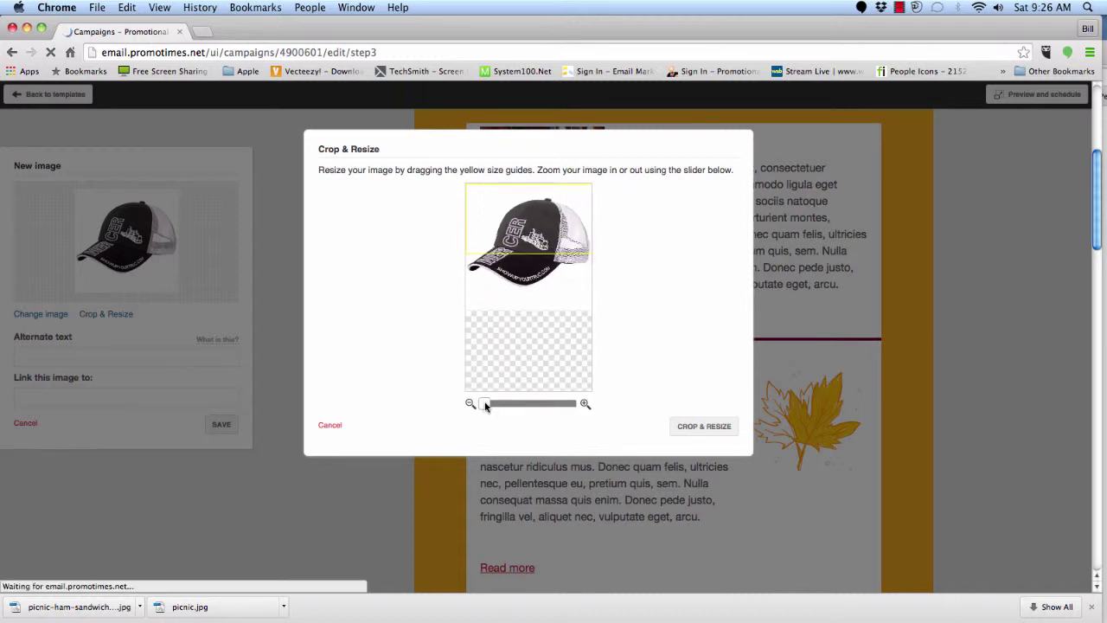
left_click_drag(486, 406, 484, 405)
left_click_drag(566, 249, 569, 303)
left_click(691, 430)
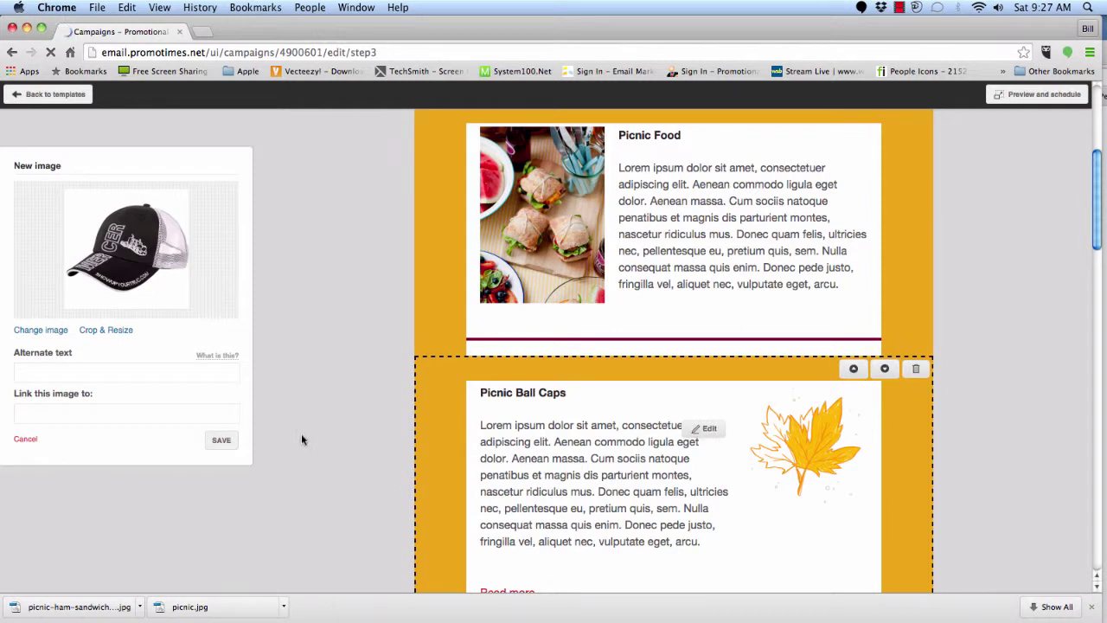
left_click(73, 373)
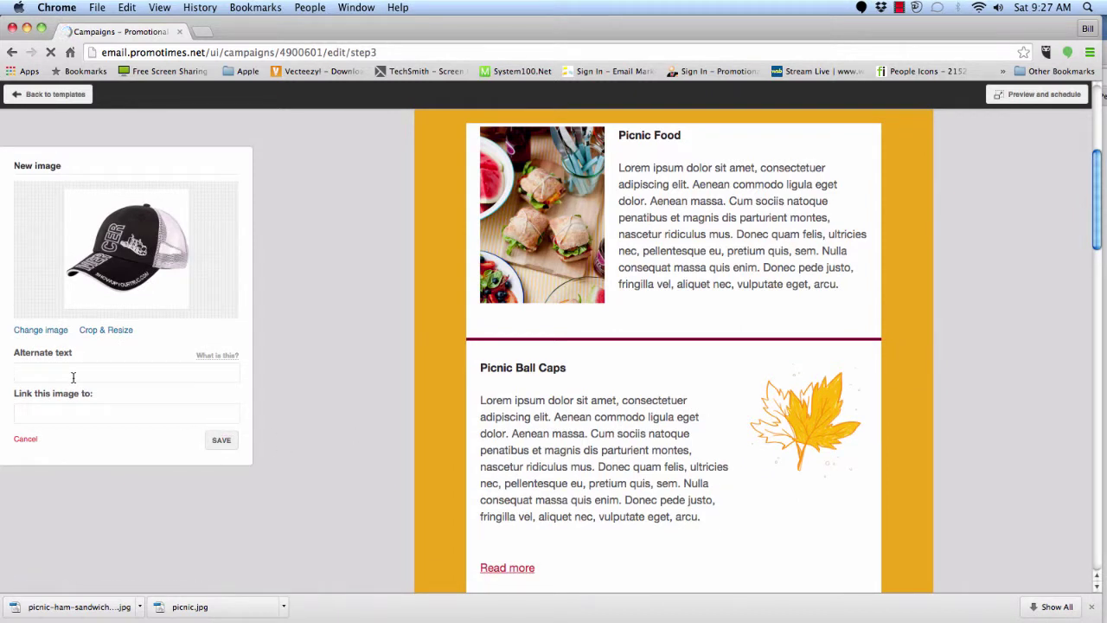
type("cap")
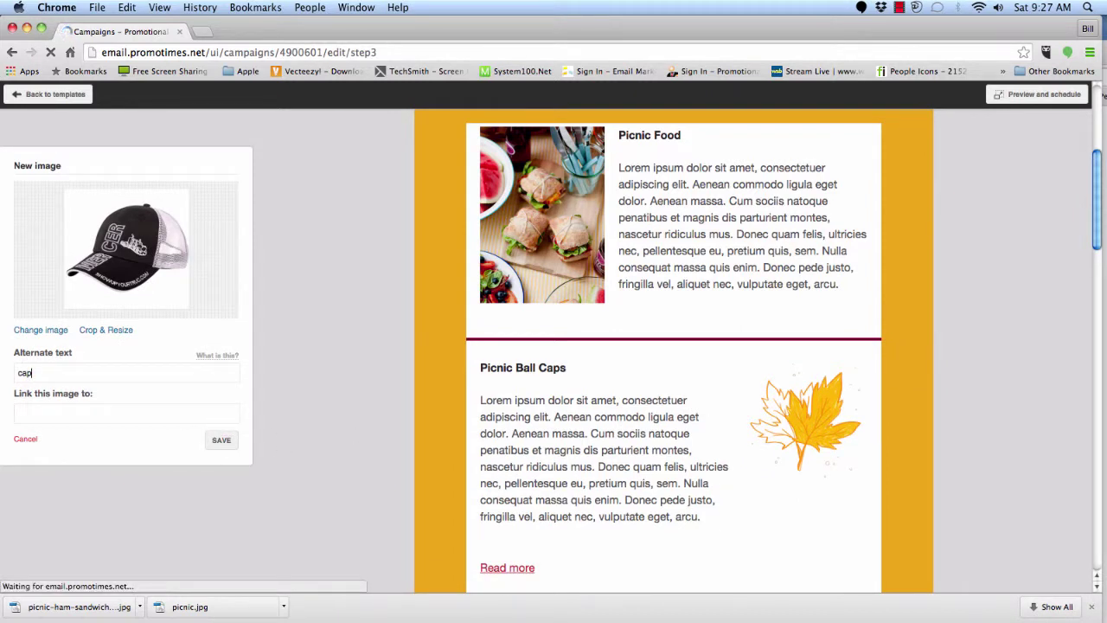
left_click(221, 442)
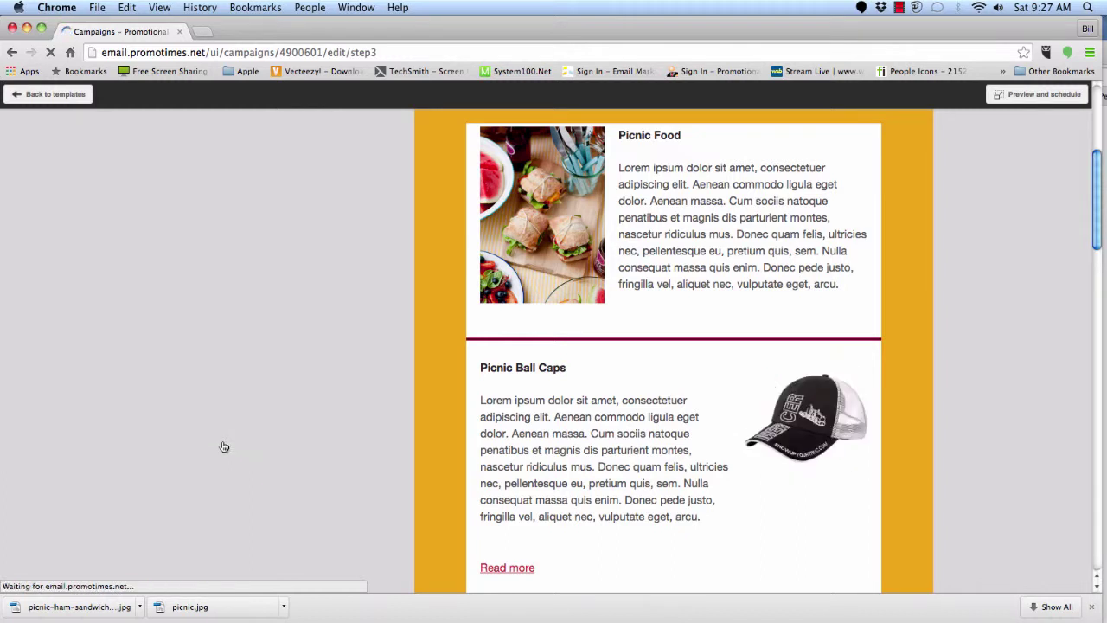
- Delete the Read more link text beneath Picnic Ball Caps and save the section
scroll(798, 458, "down", 3)
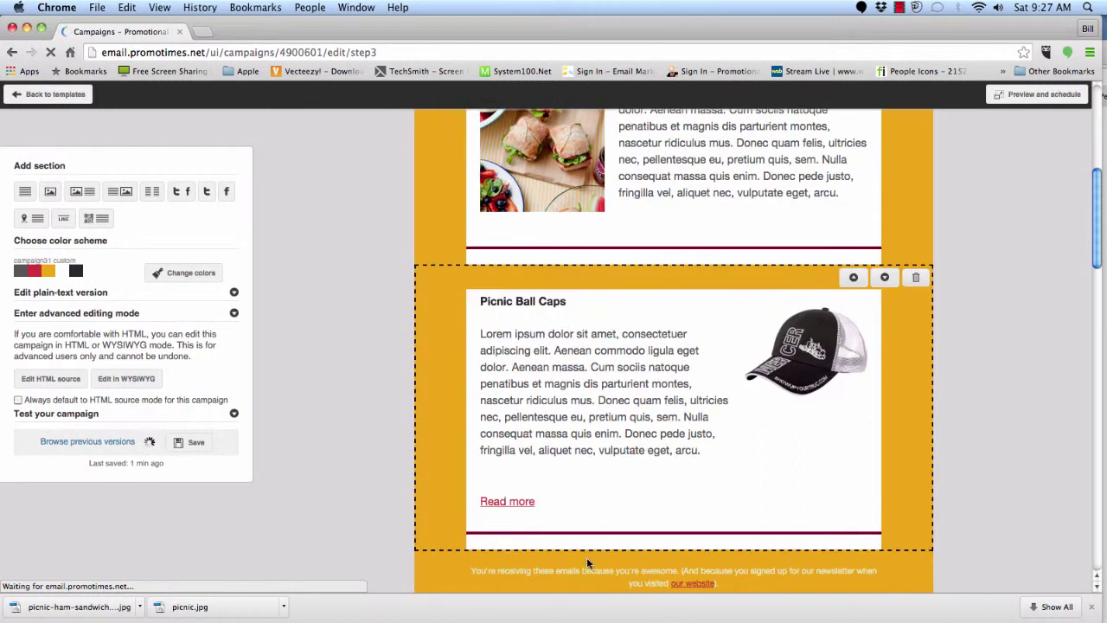
left_click(701, 506)
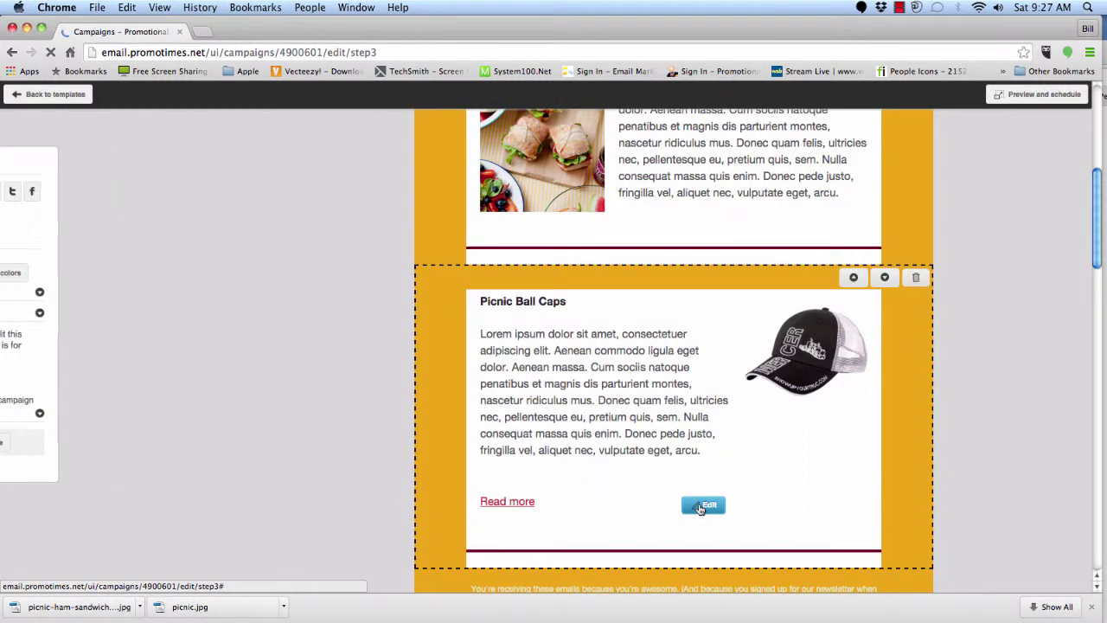
left_click_drag(88, 245, 16, 243)
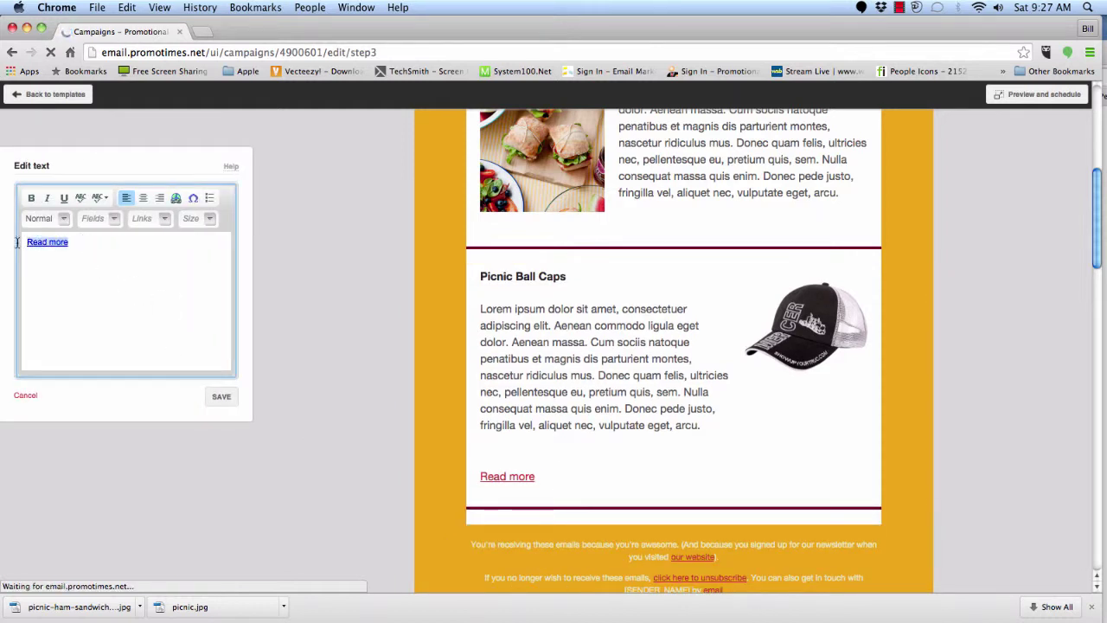
key("BackSpace")
left_click(223, 396)
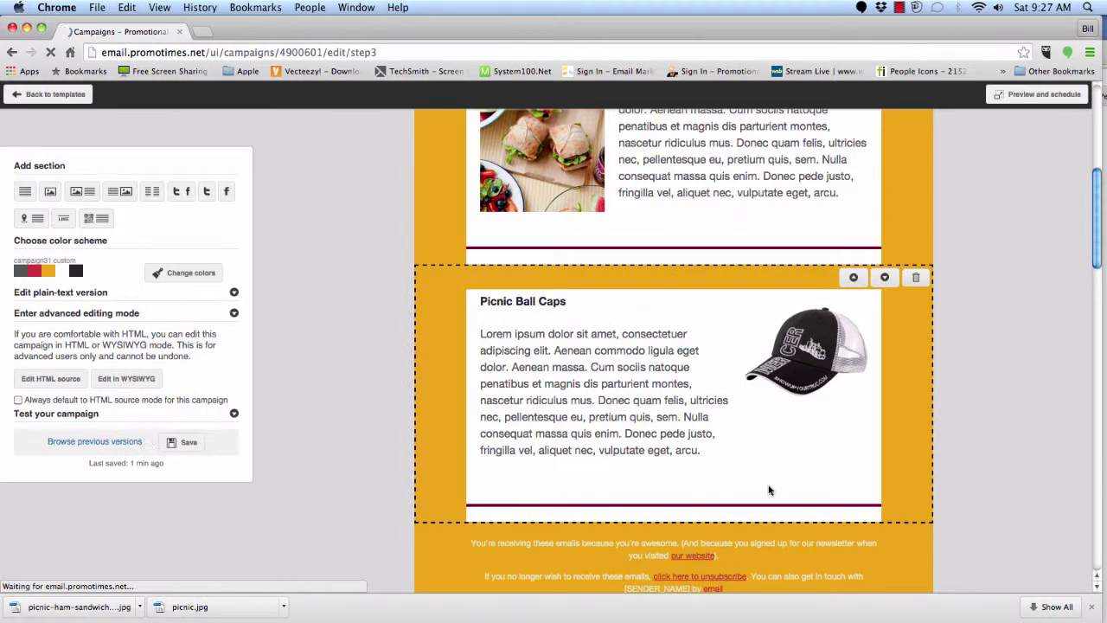
scroll(840, 489, "down", 2)
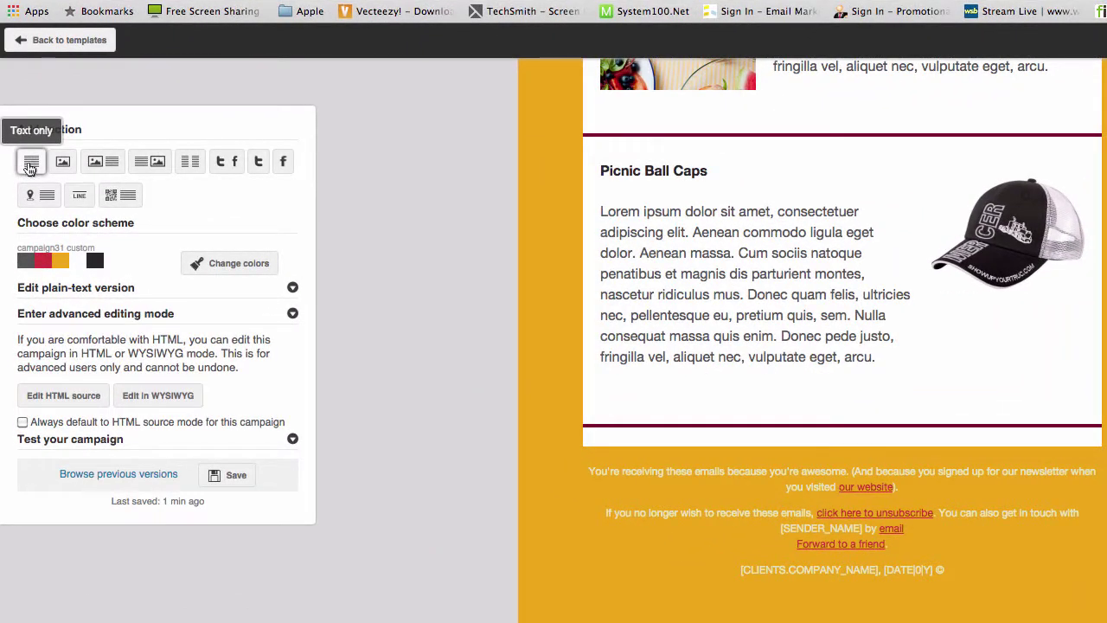
- Insert a one-column text section and drag it above the footer, below Picnic Ball Caps
left_click(30, 168)
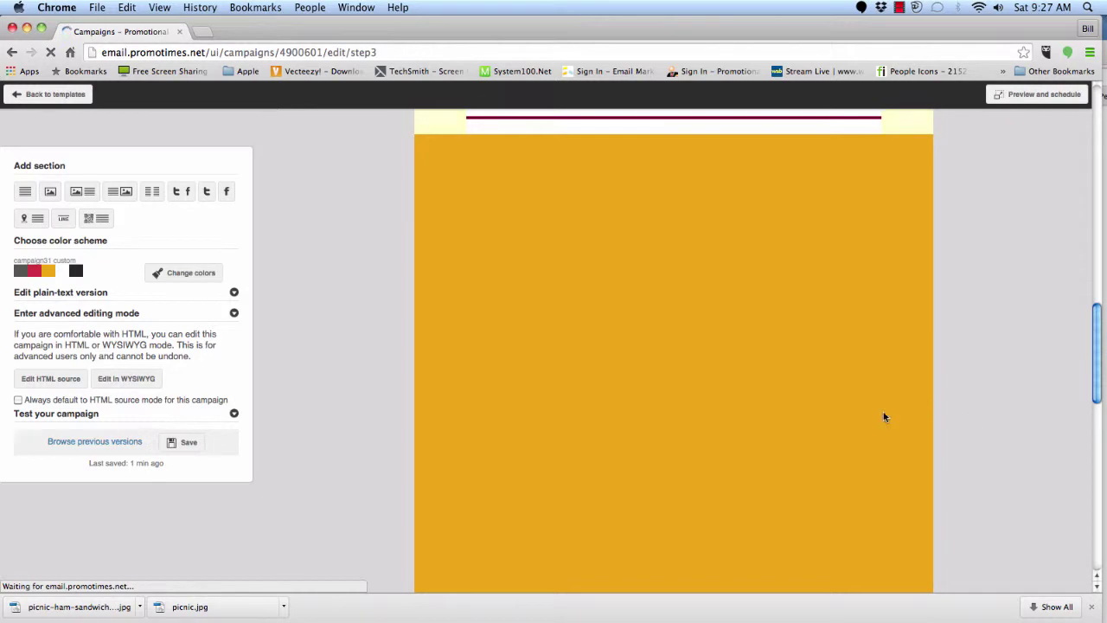
scroll(885, 414, "up", 5)
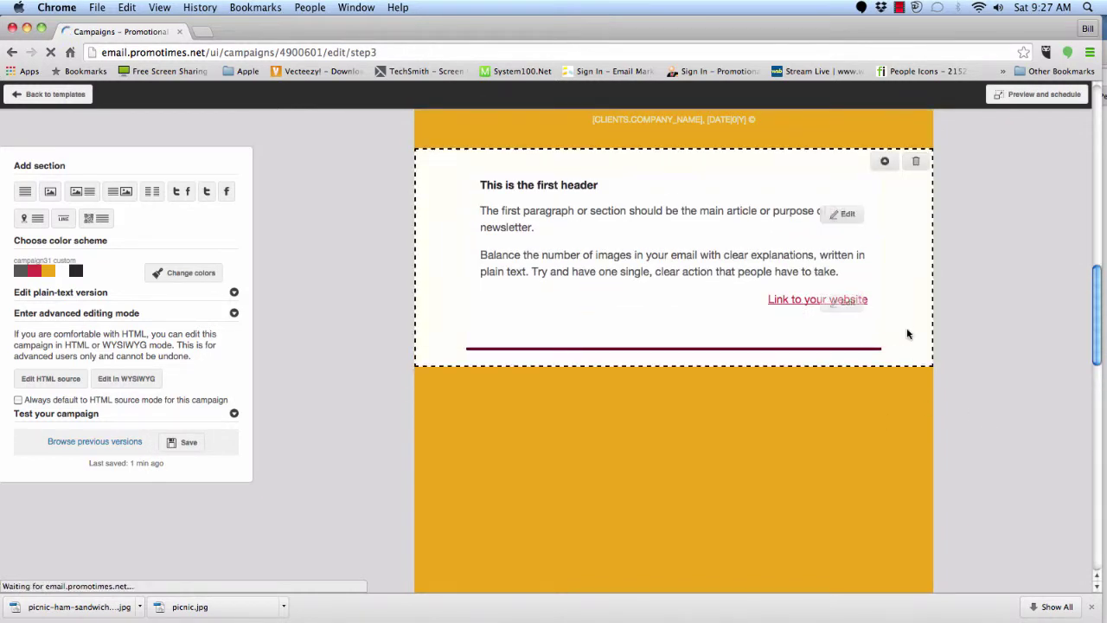
scroll(908, 335, "up", 2)
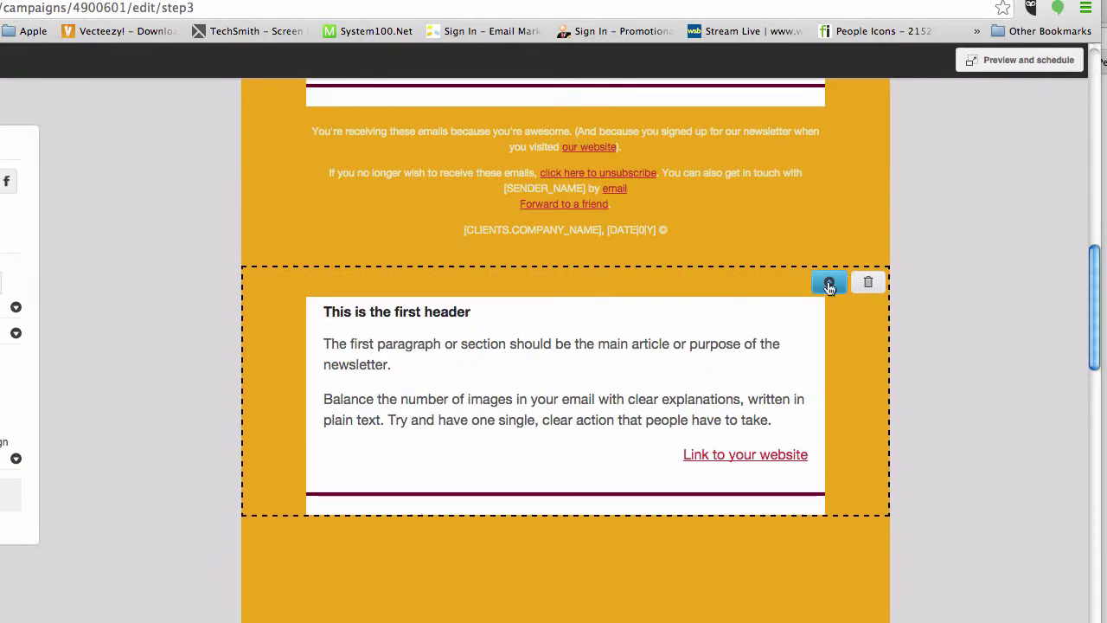
left_click_drag(828, 285, 829, 156)
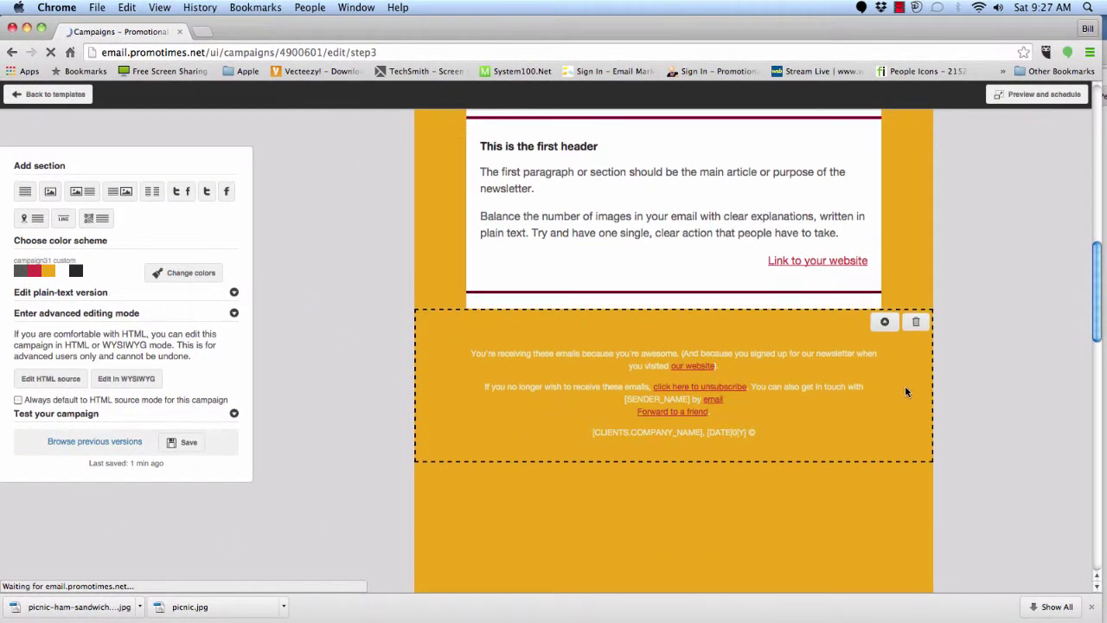
scroll(908, 381, "up", 3)
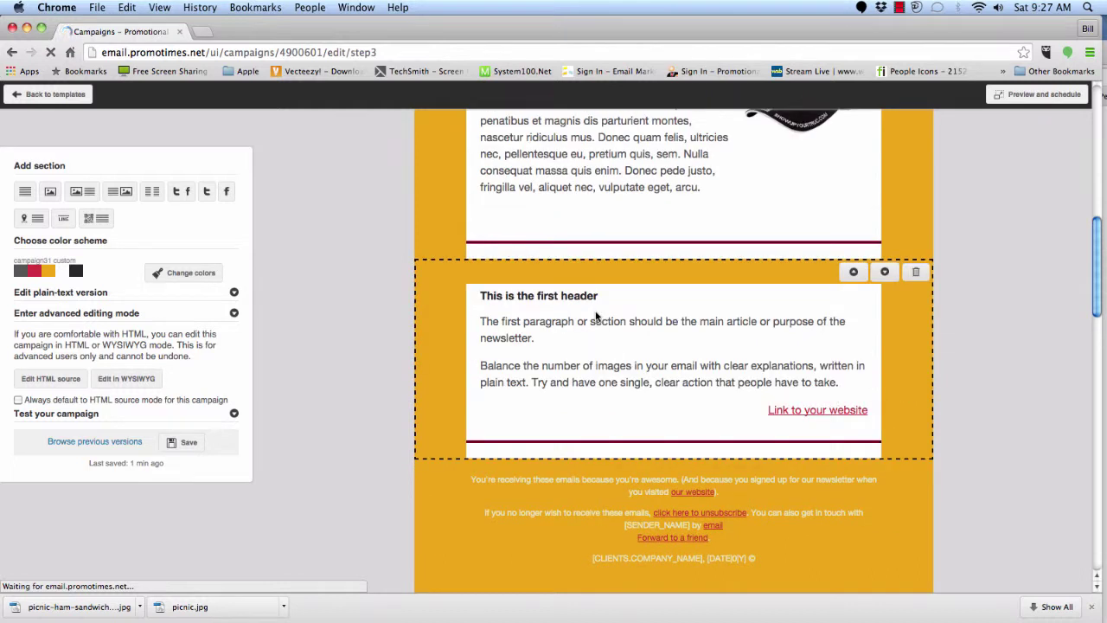
mouse_move(682, 356)
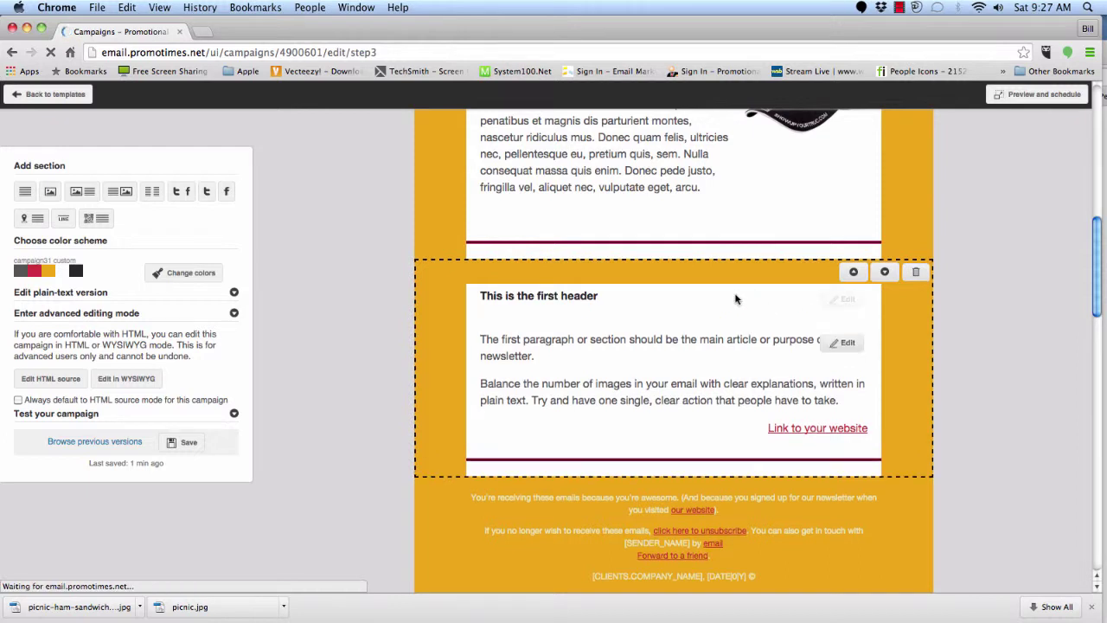
- Delete the new section's placeholder header and paragraph text
left_click(848, 301)
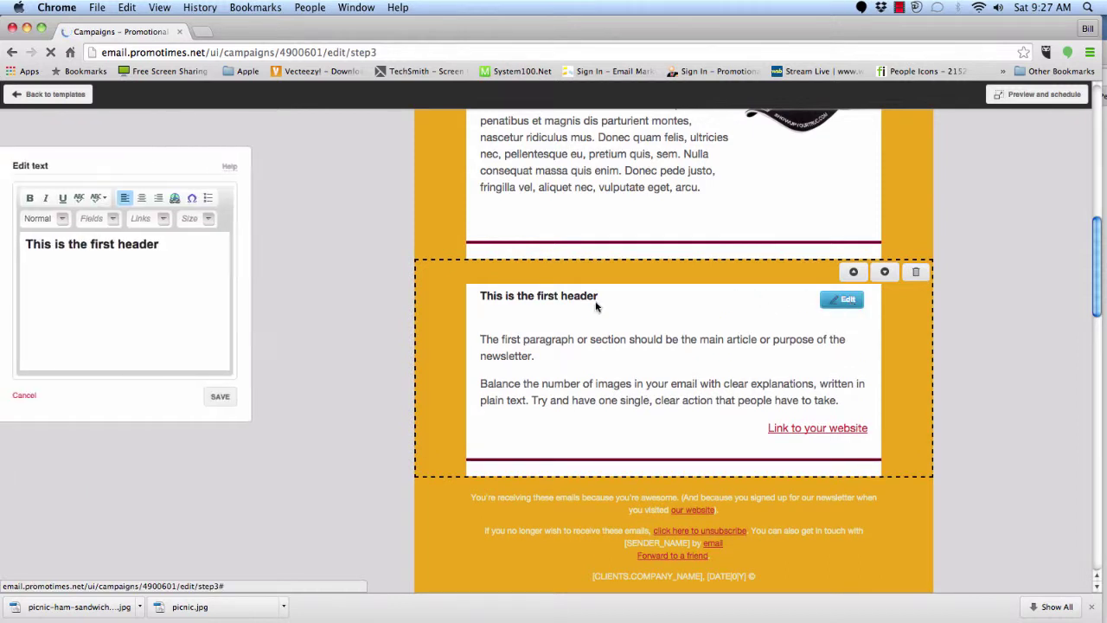
left_click_drag(190, 245, 12, 244)
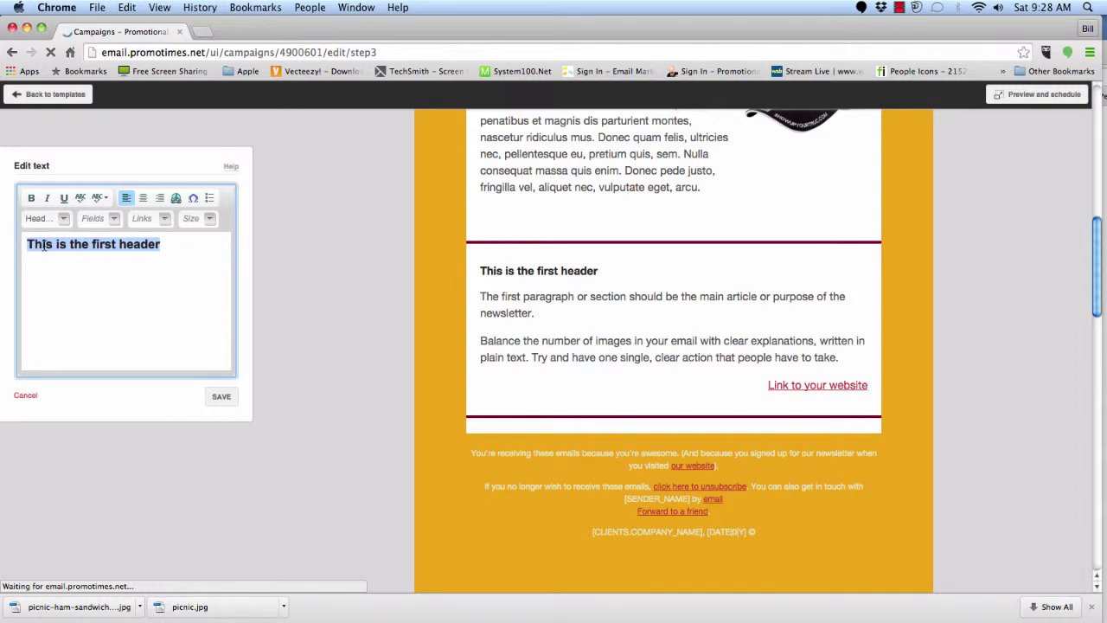
key("BackSpace")
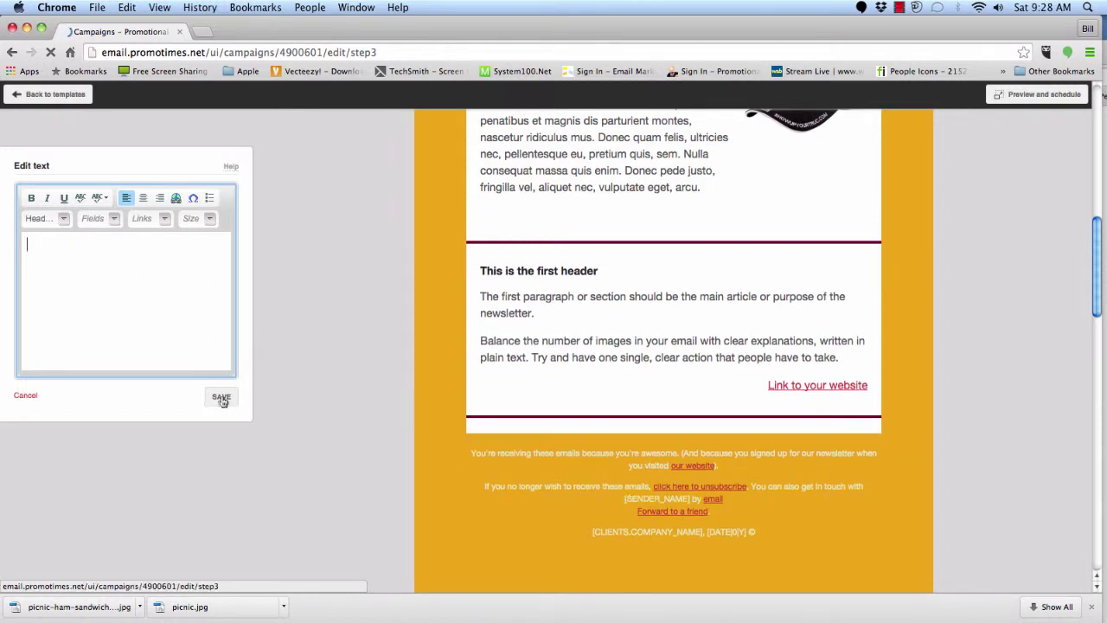
left_click(222, 397)
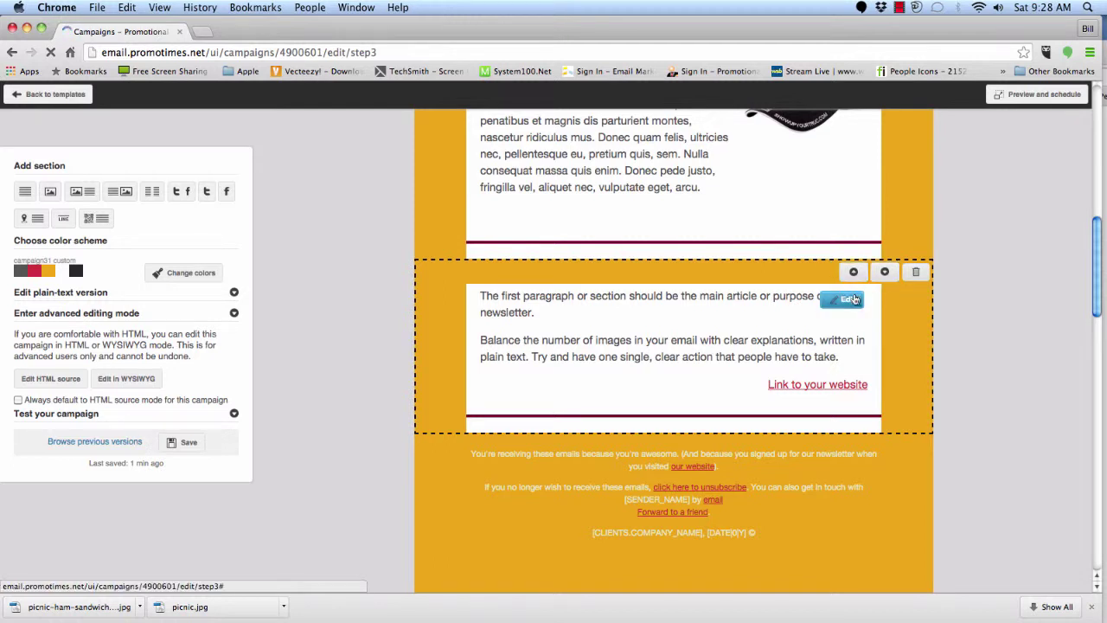
left_click(852, 300)
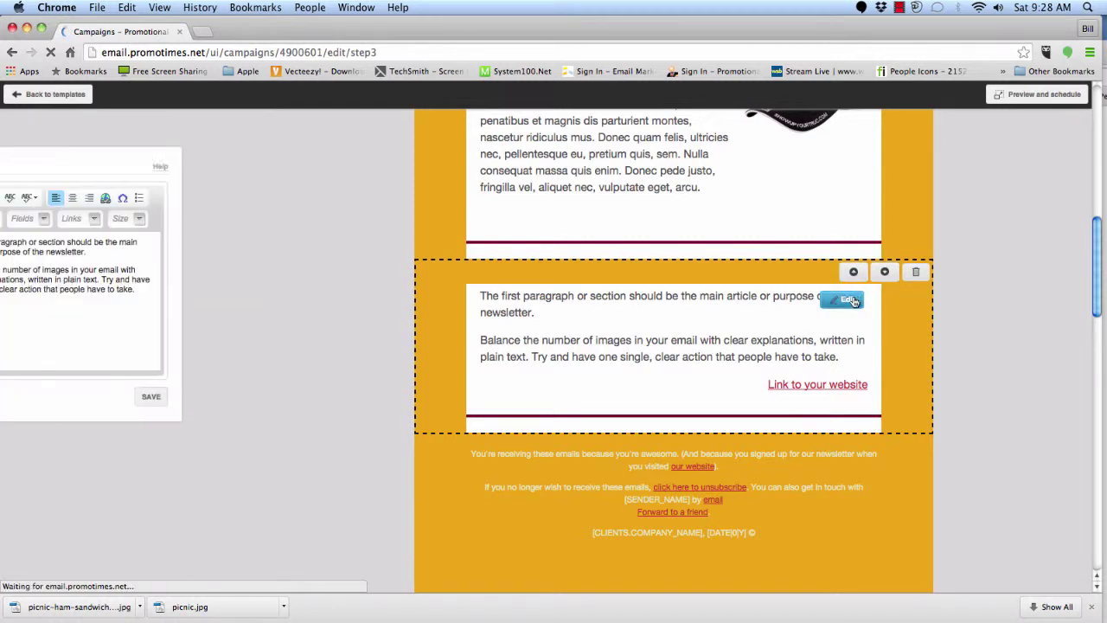
left_click_drag(217, 294, 22, 246)
key("BackSpace")
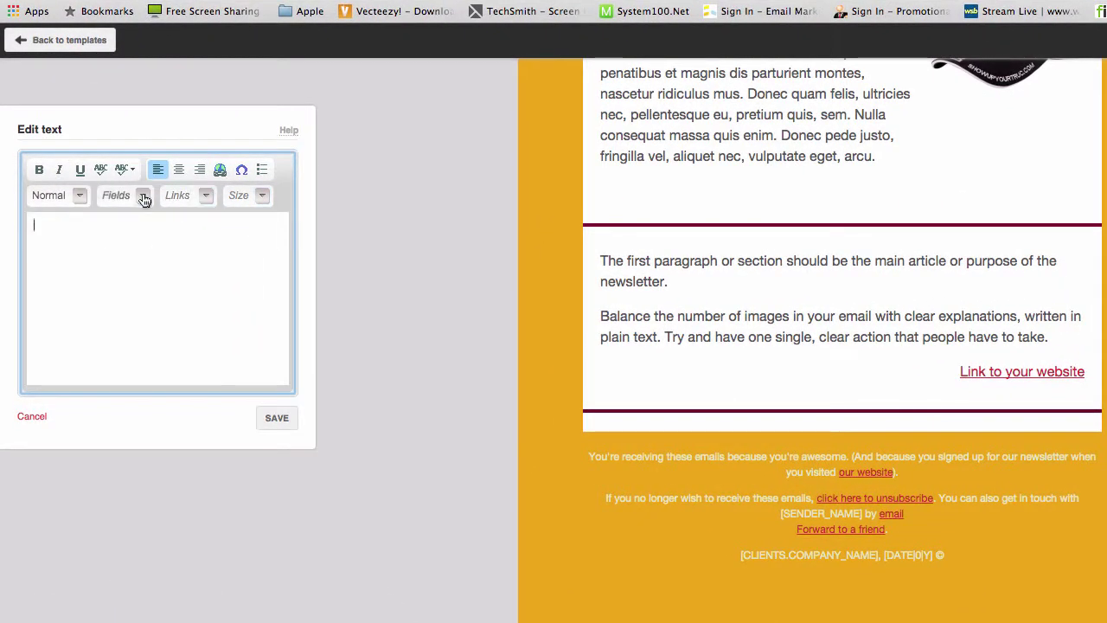
- Insert Company name, Full address and Phone merge fields on separate lines
left_click(142, 196)
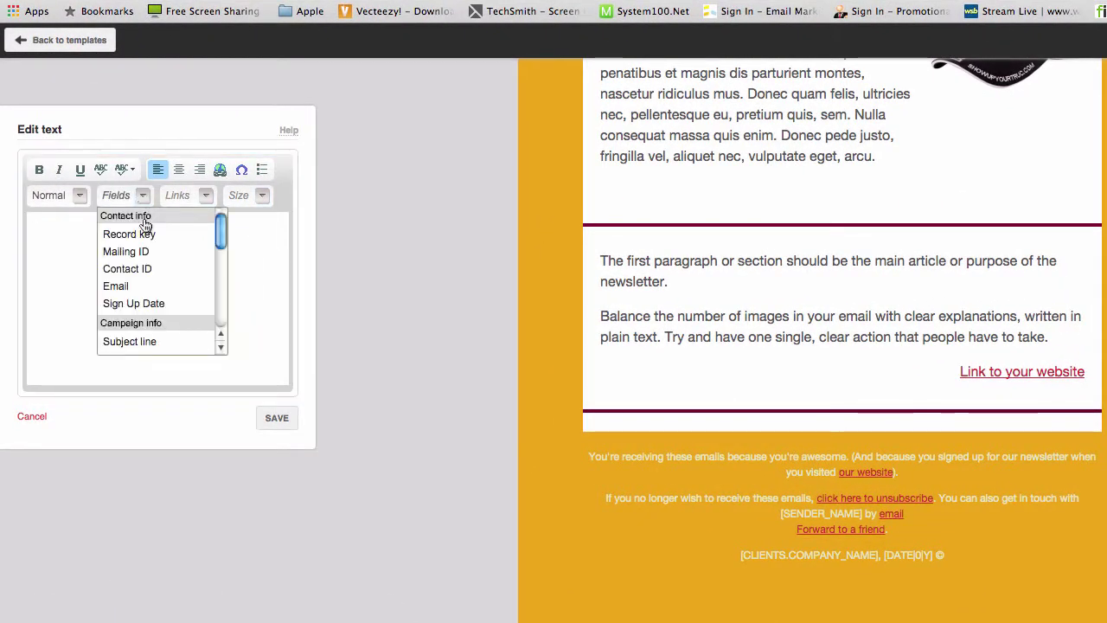
left_click(222, 348)
left_click(222, 348)
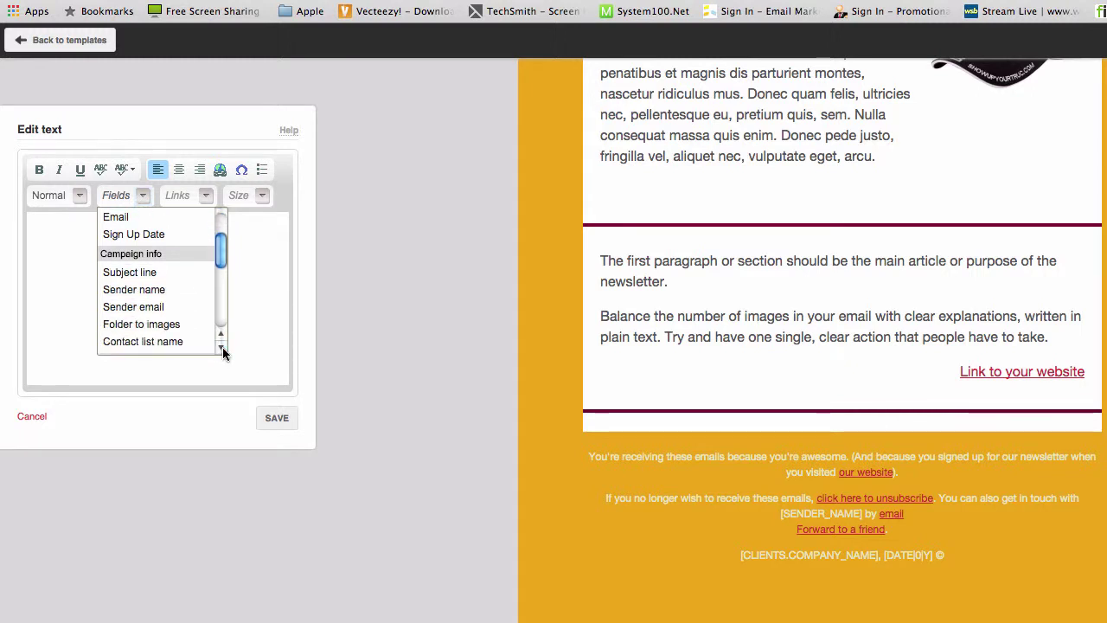
left_click(222, 348)
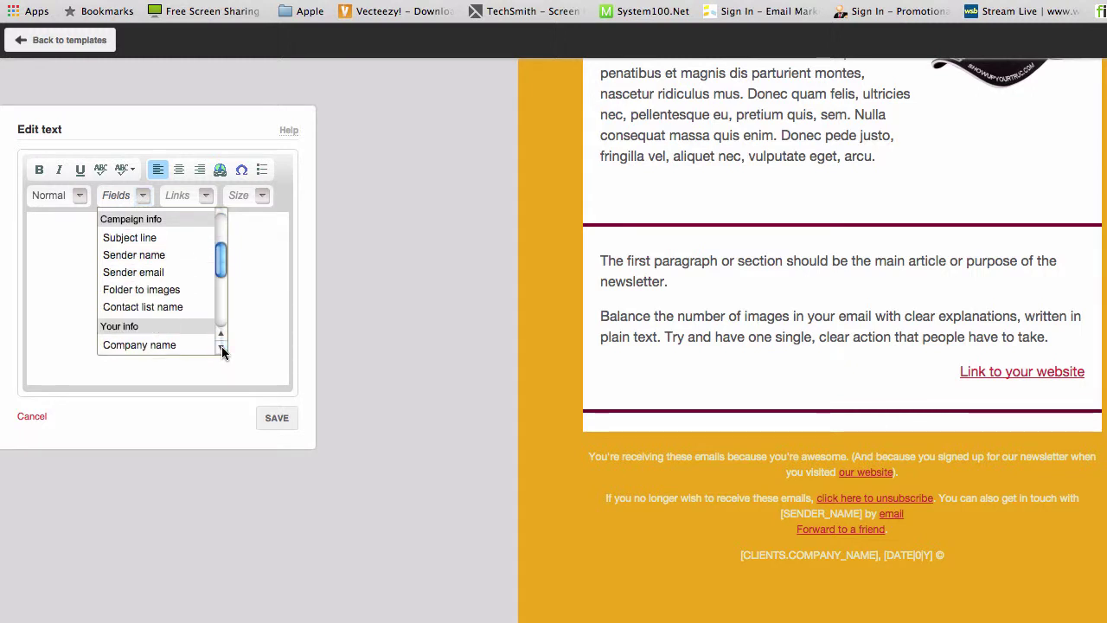
left_click(164, 345)
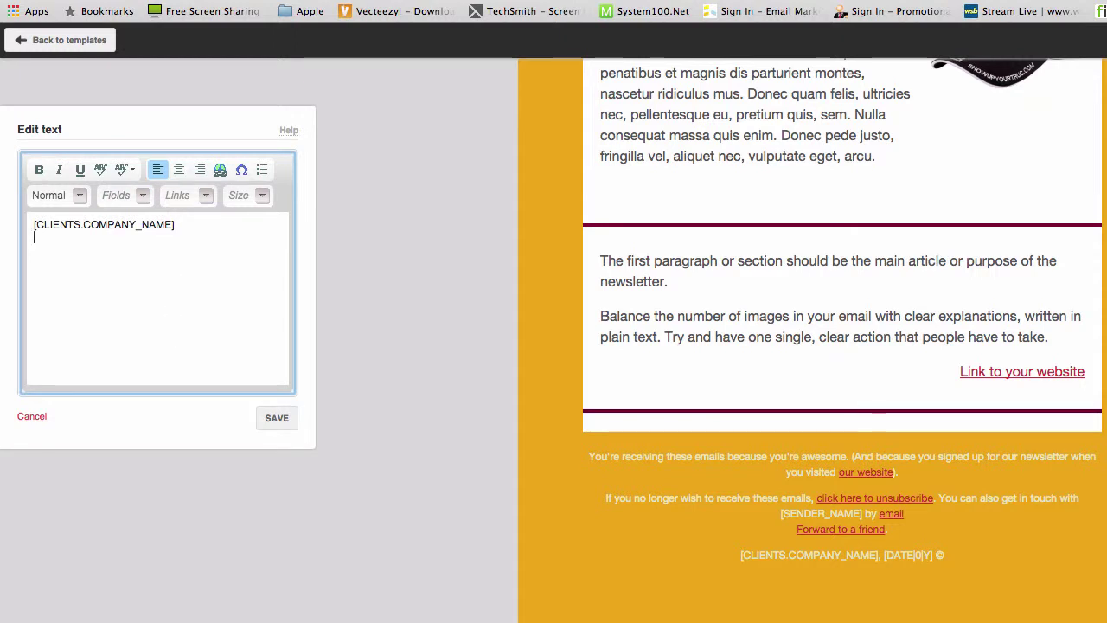
left_click(142, 197)
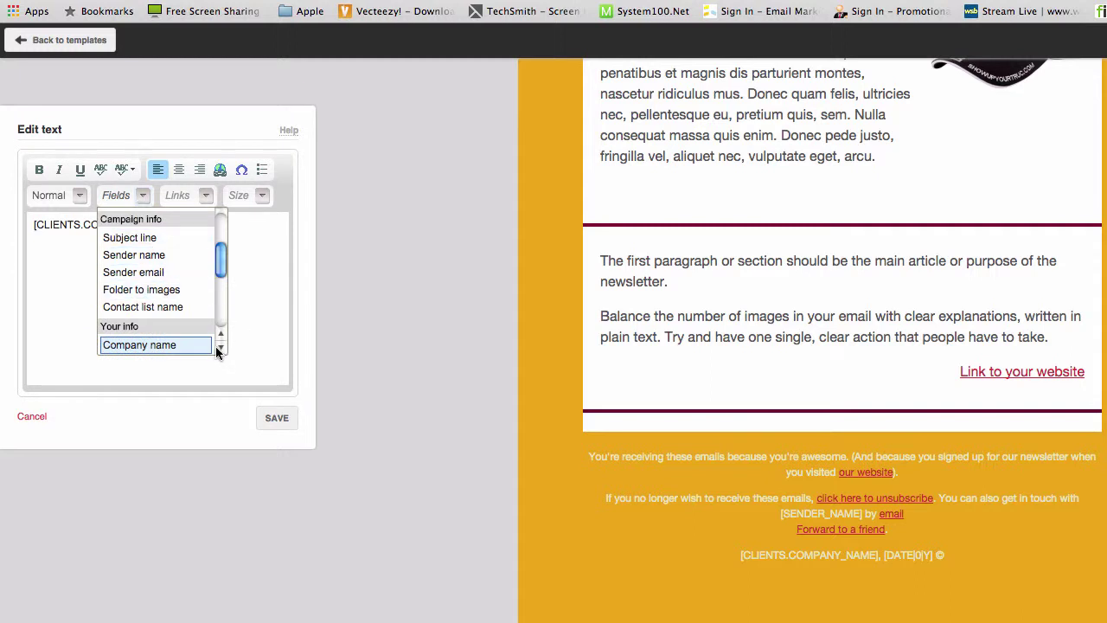
scroll(217, 349, "down", 2)
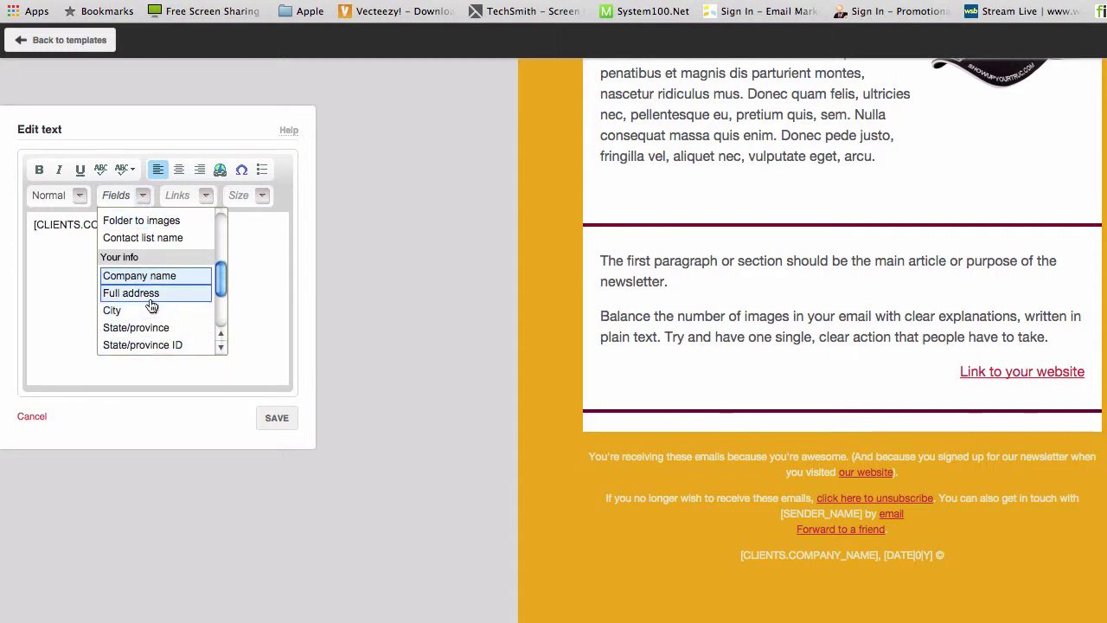
left_click(150, 298)
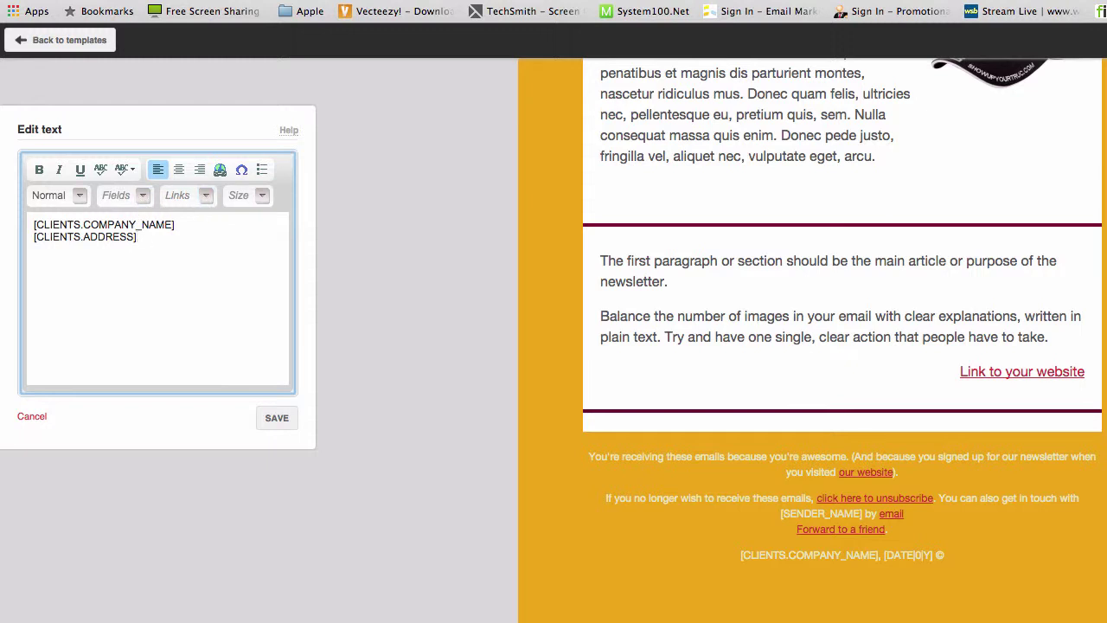
left_click(143, 196)
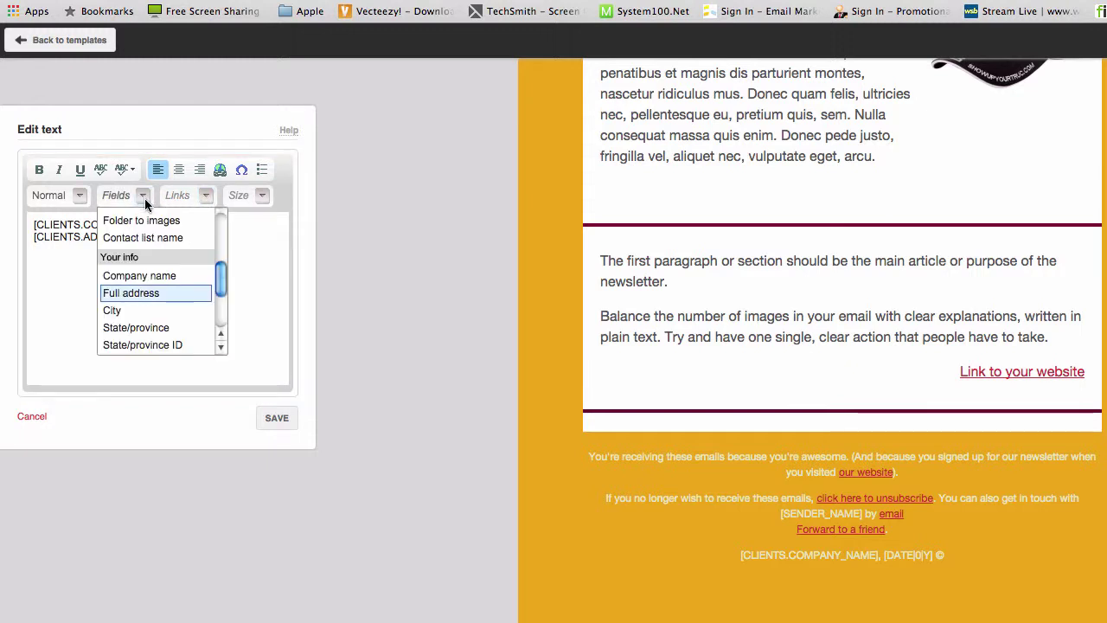
scroll(219, 346, "down", 6)
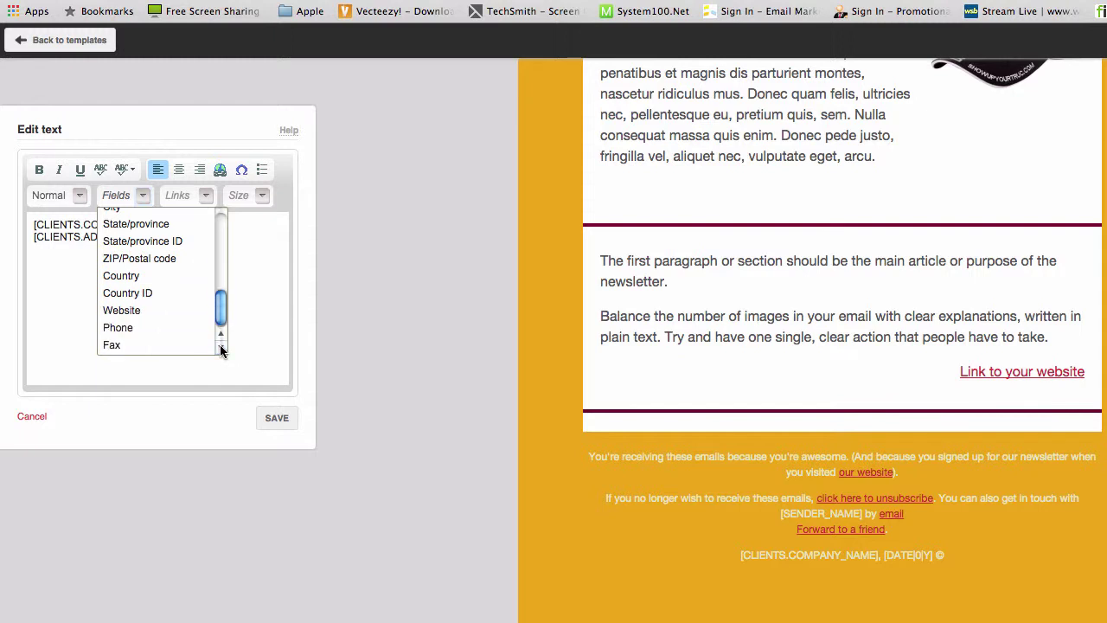
left_click(161, 329)
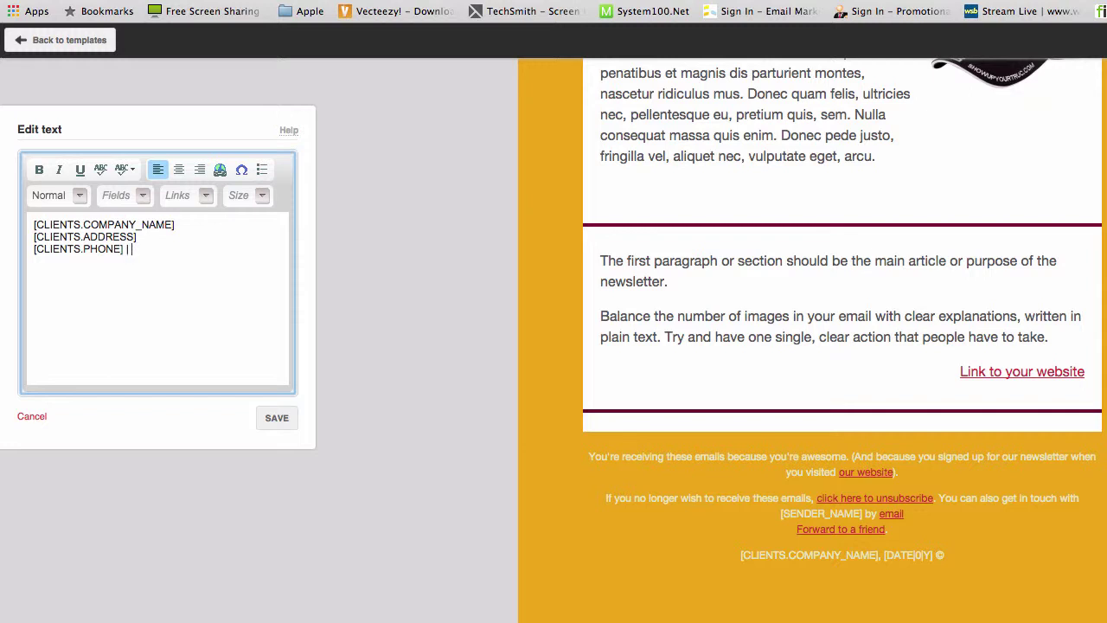
- Add a '| Fax' label with the Fax field, then a Website field on a new line
type("| Fax")
left_click(145, 198)
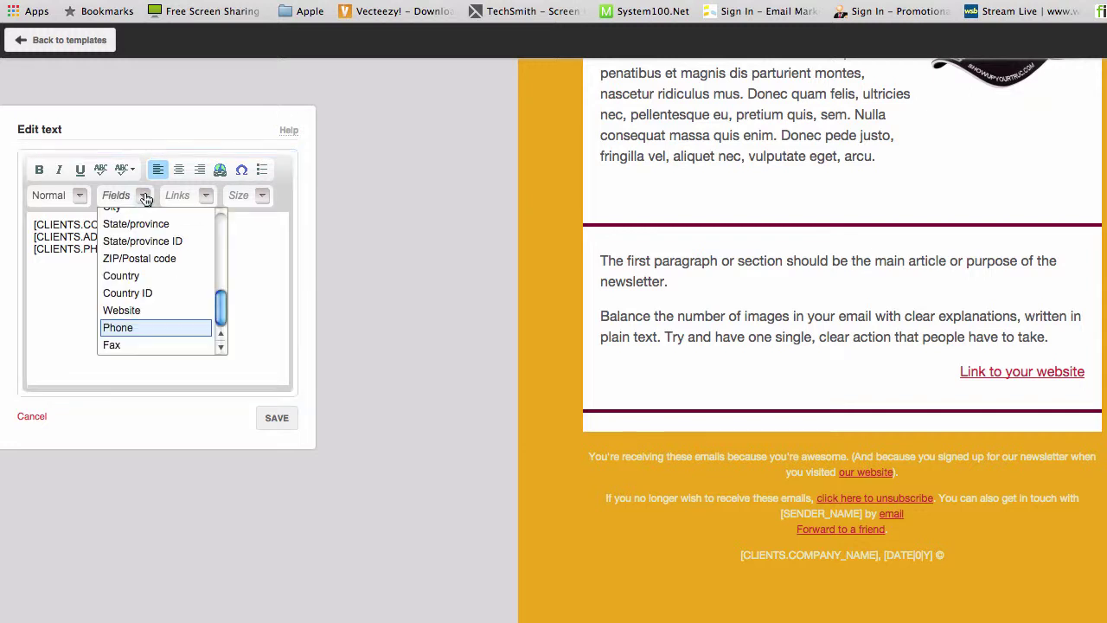
left_click(136, 345)
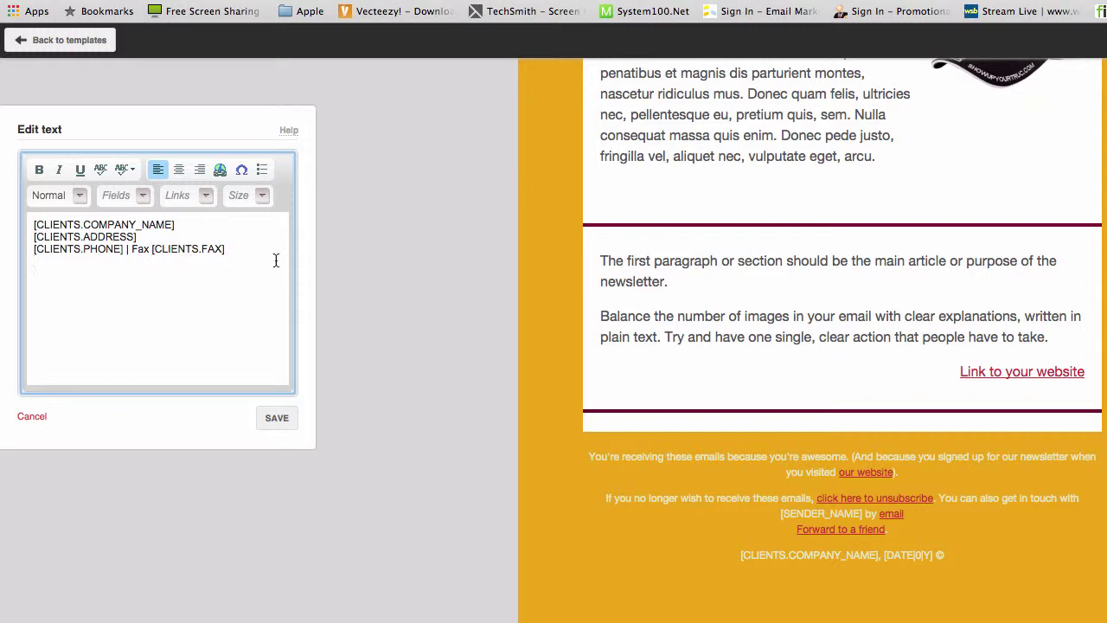
left_click(144, 199)
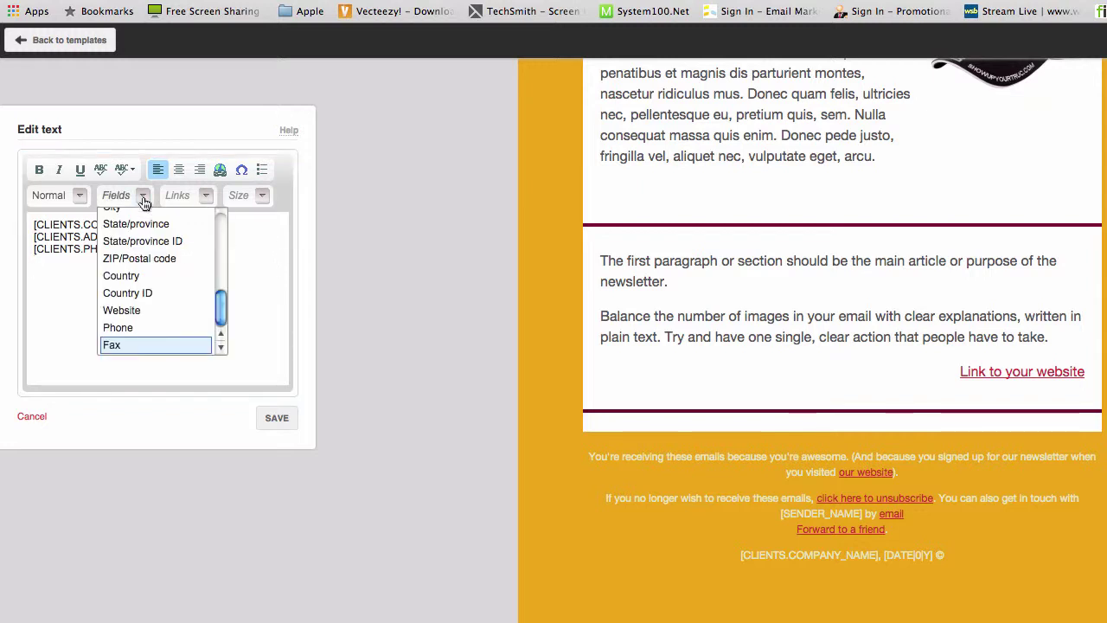
left_click_drag(222, 310, 222, 316)
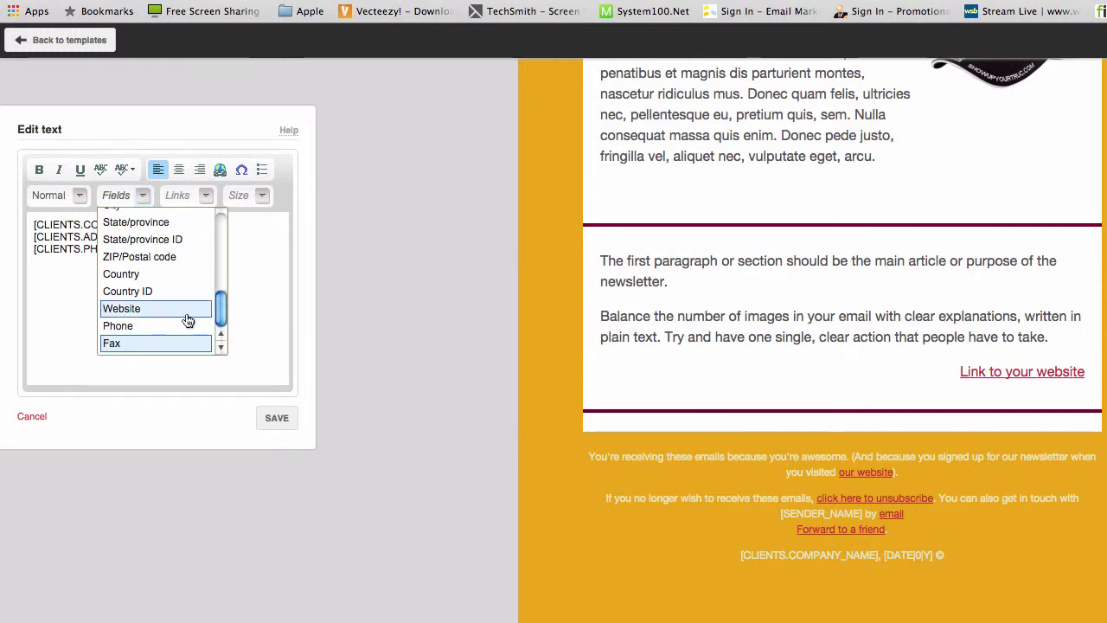
left_click(137, 312)
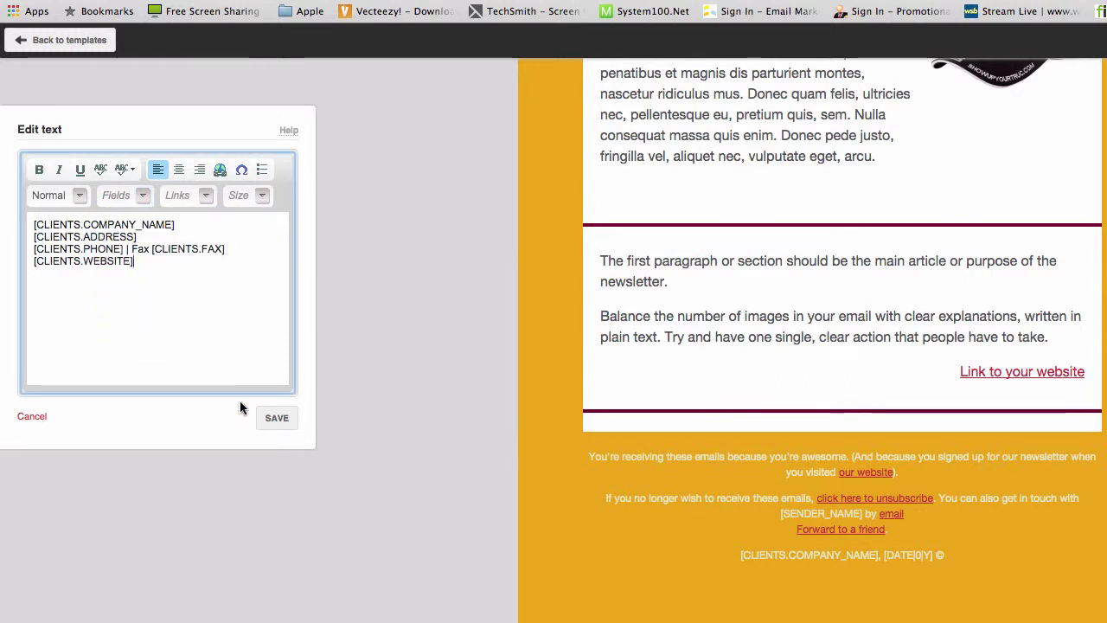
left_click_drag(137, 263, 47, 263)
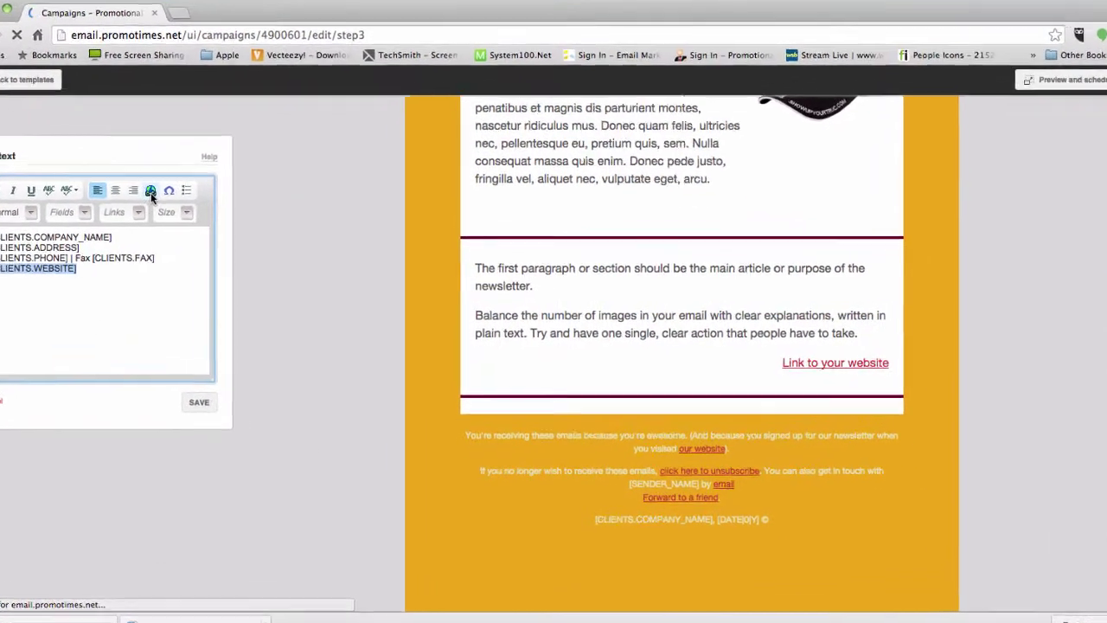
left_click(177, 200)
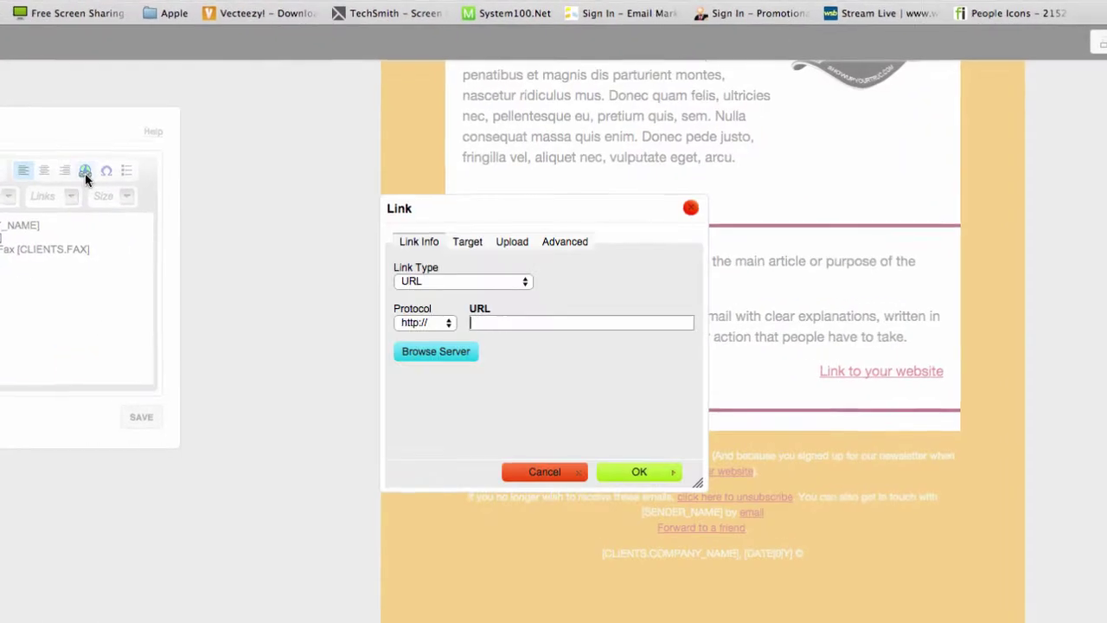
left_click(443, 323)
left_click(474, 323)
type("PROMOTIME")
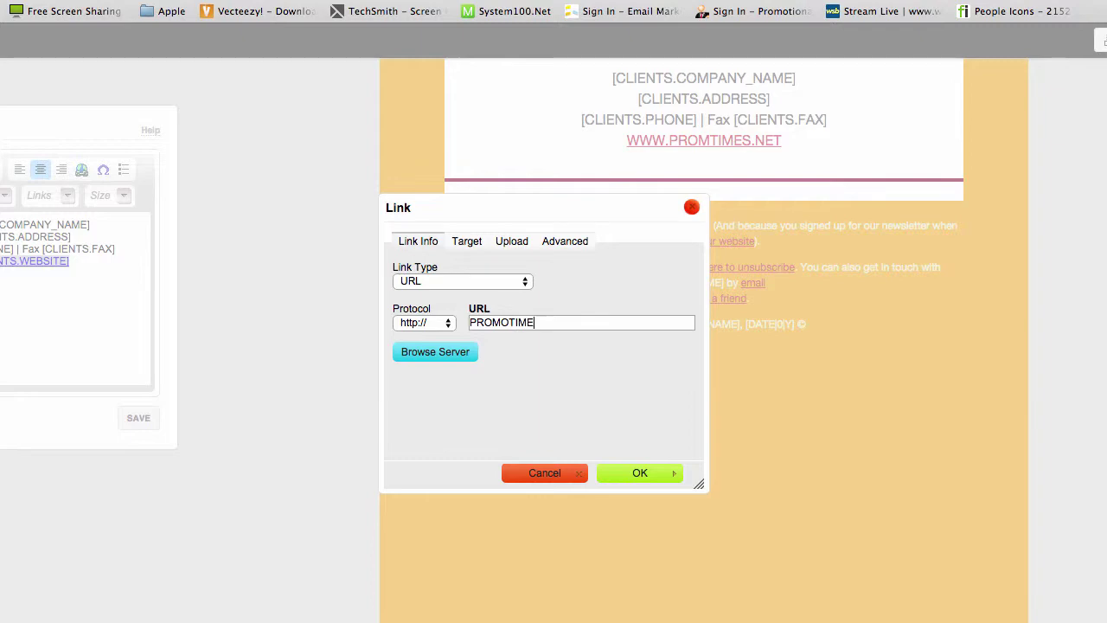
type("S.COM")
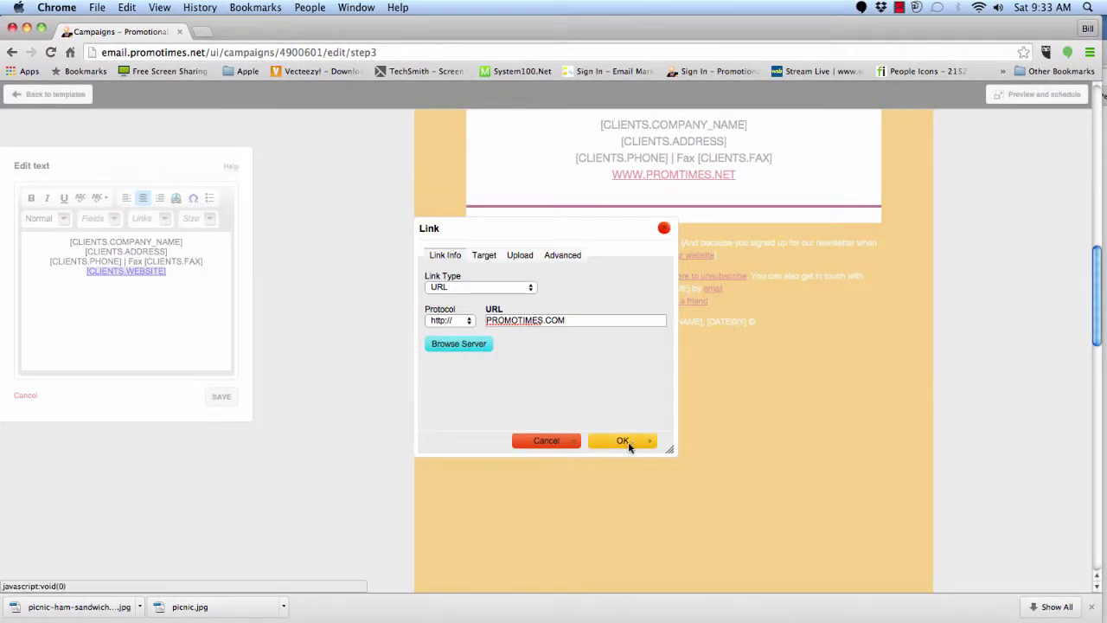
left_click(628, 441)
left_click(222, 398)
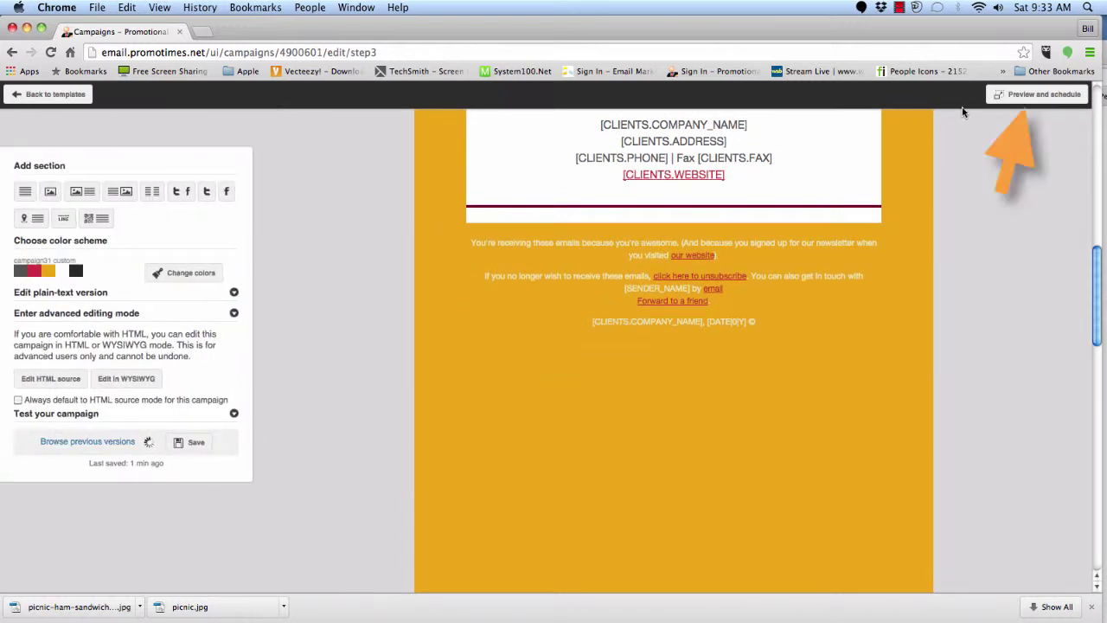
- Preview the campaign and check that the contact section's website link opens the PromoTimes site
left_click(1037, 97)
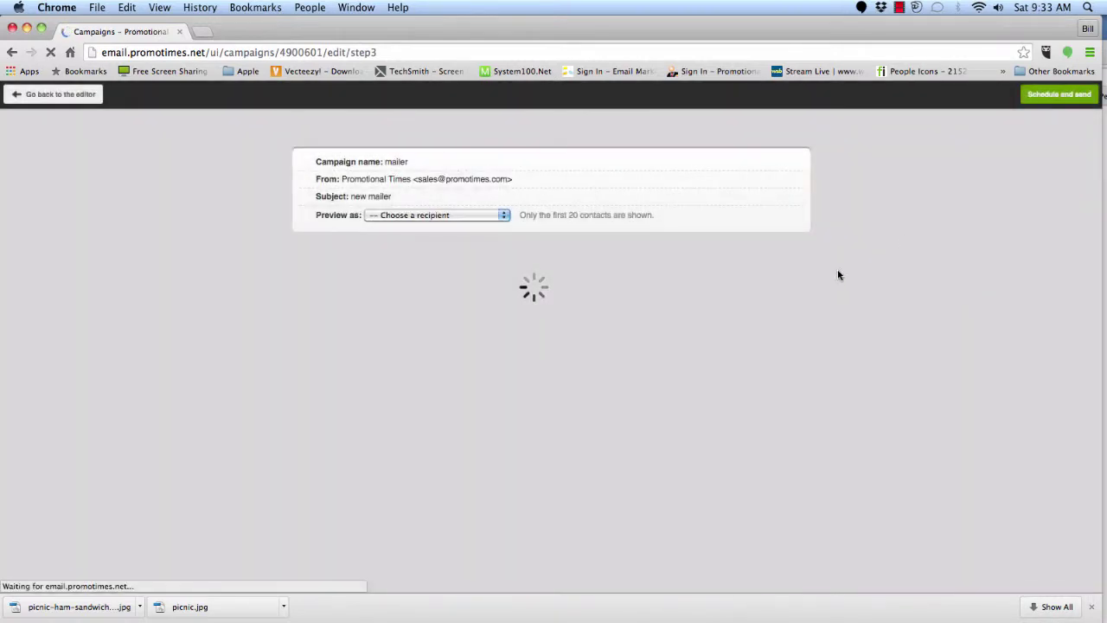
scroll(837, 275, "down", 10)
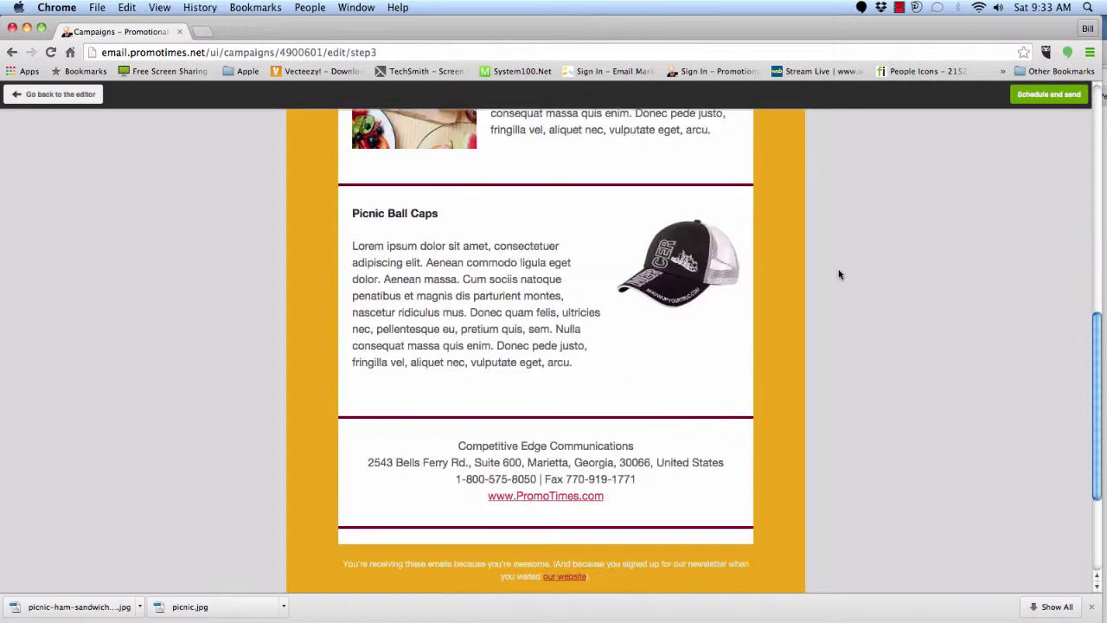
scroll(838, 274, "down", 3)
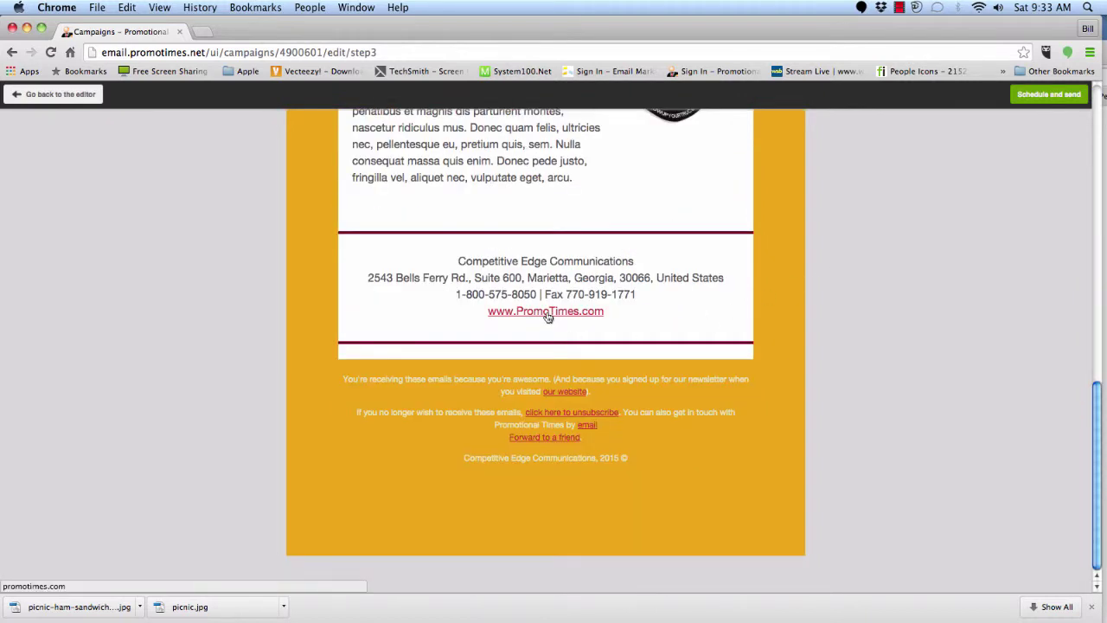
left_click(547, 312)
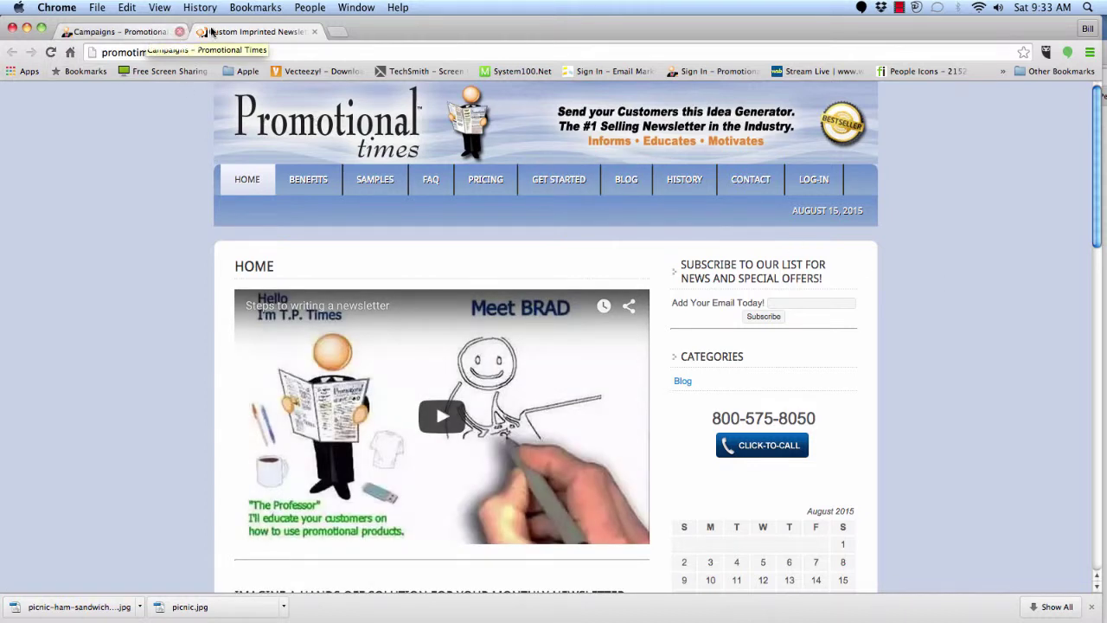
left_click(315, 32)
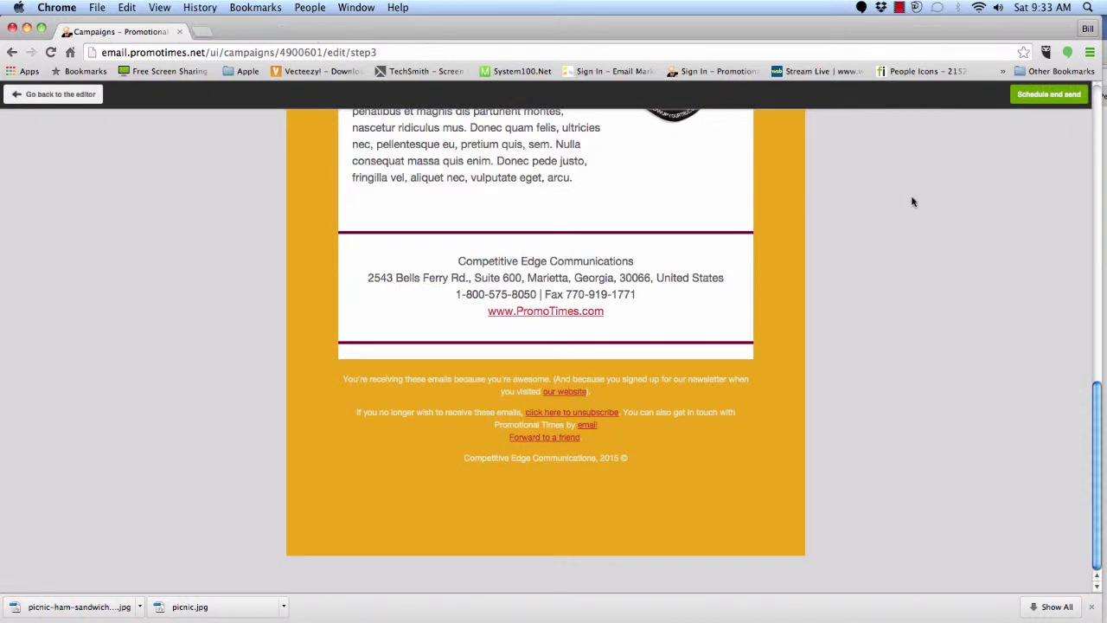
scroll(1012, 199, "up", 3)
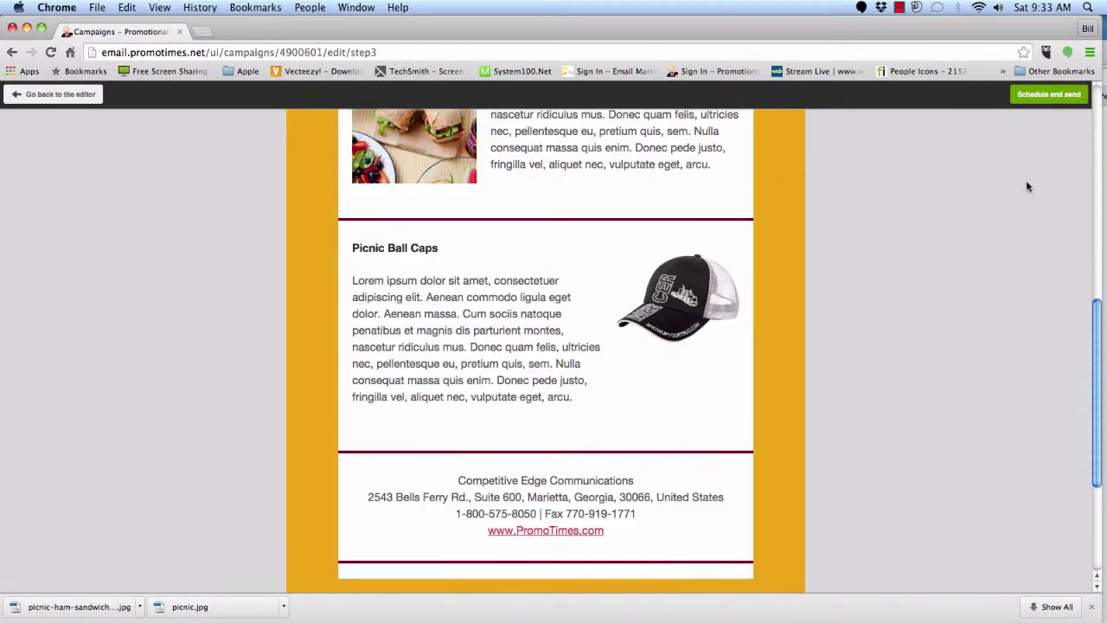
- From the campaign summary, add a new test recipient's e-mail address and send them a test of the mailer
left_click(1048, 95)
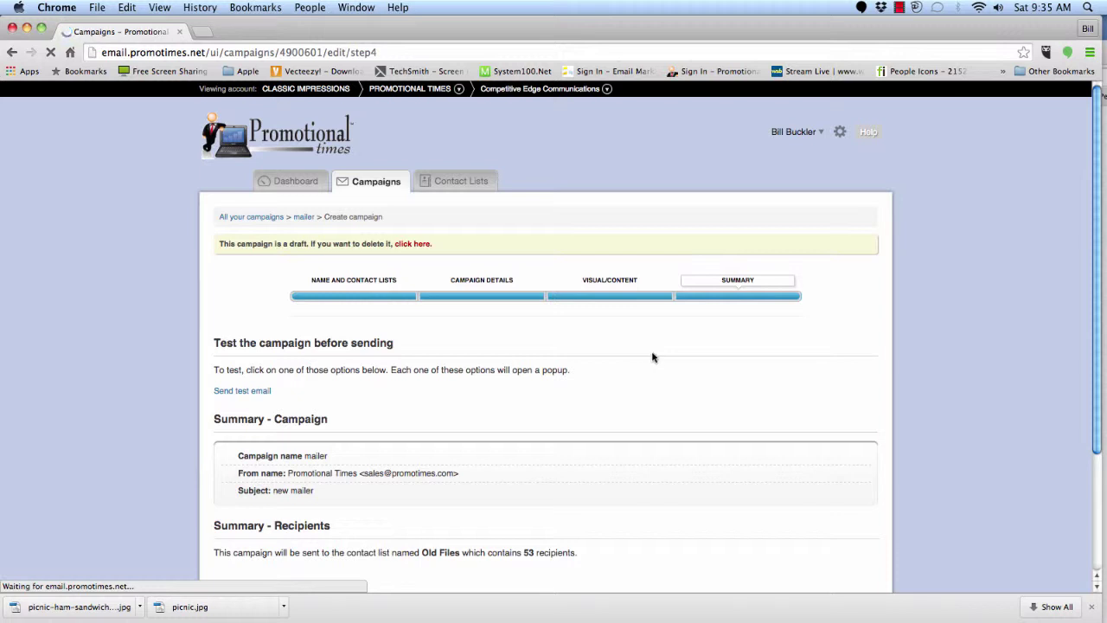
left_click(239, 395)
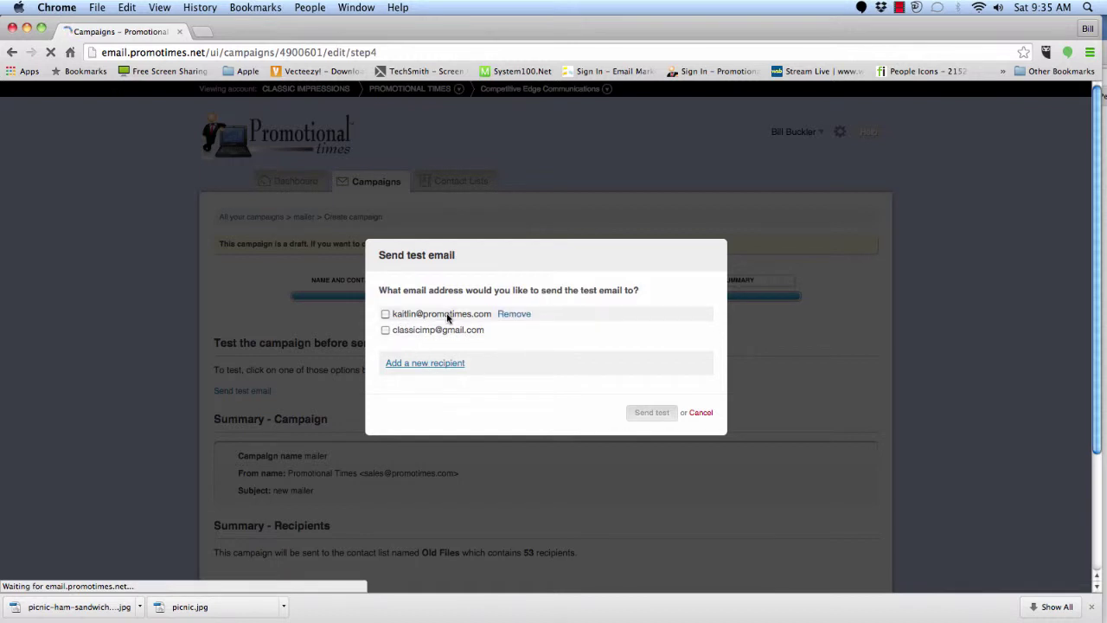
left_click(418, 367)
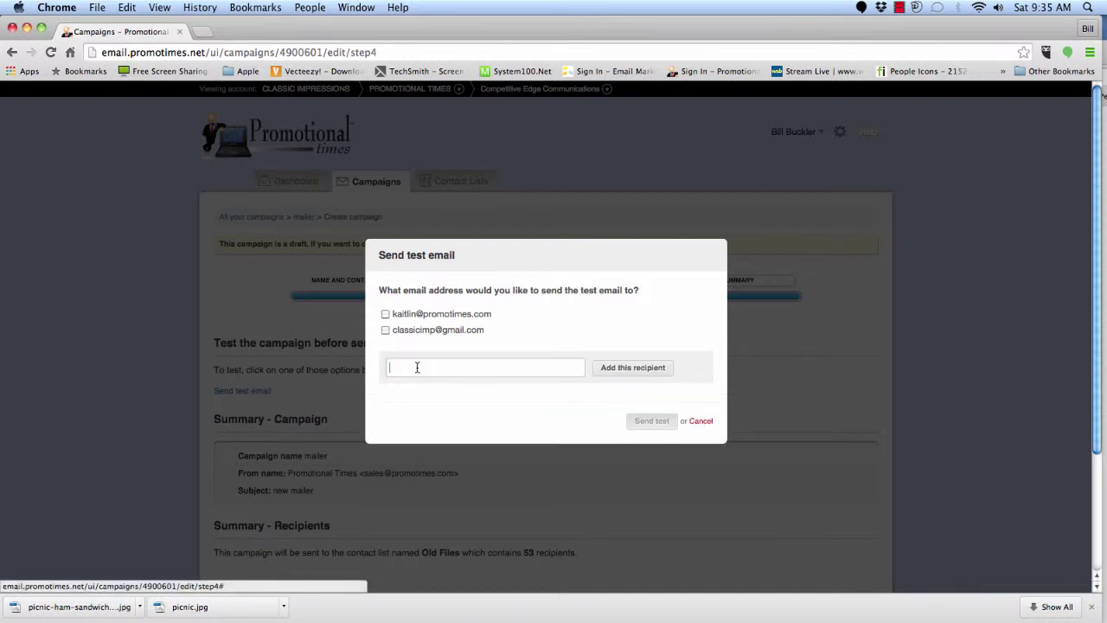
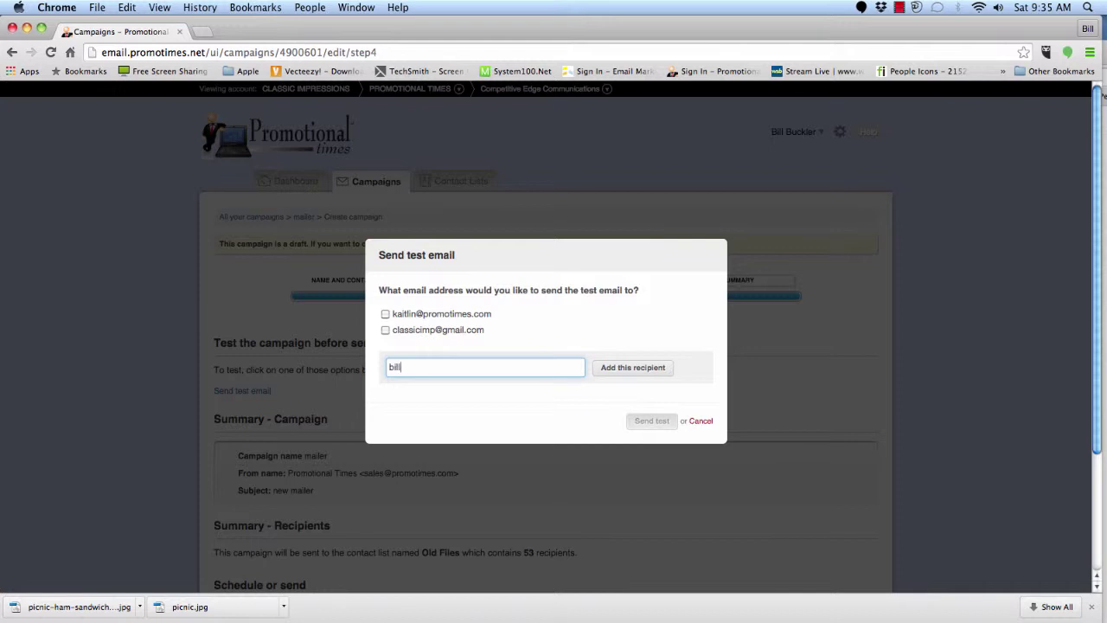
left_click(643, 371)
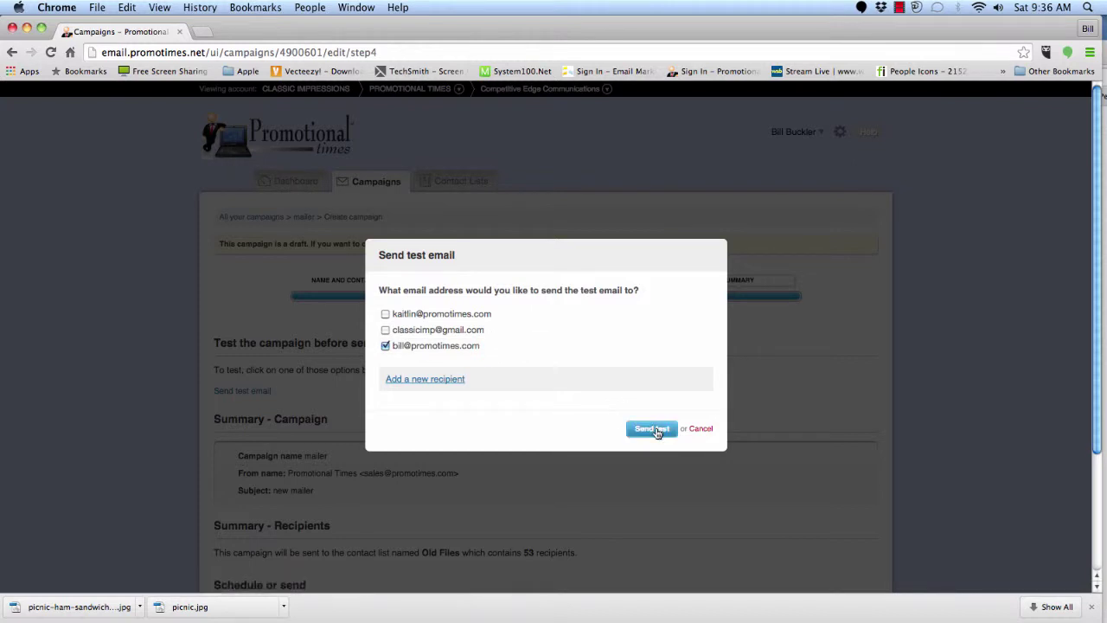
left_click(652, 429)
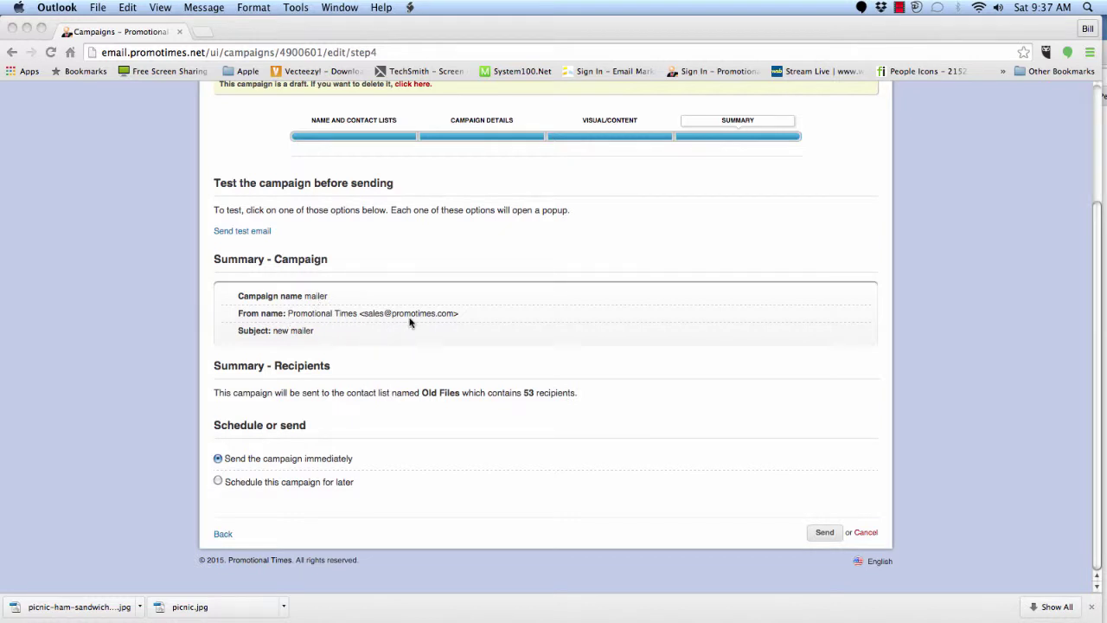
- In Outlook, load the test mailer's pictures and scroll down to its contact-info footer
mouse_move(1095, 73)
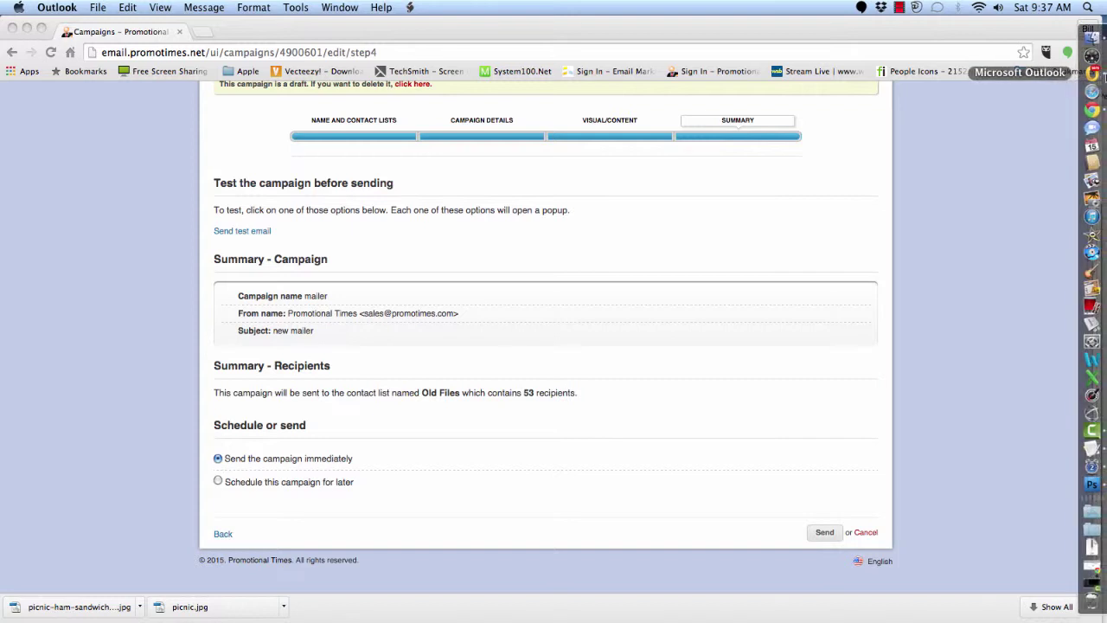
left_click(1092, 73)
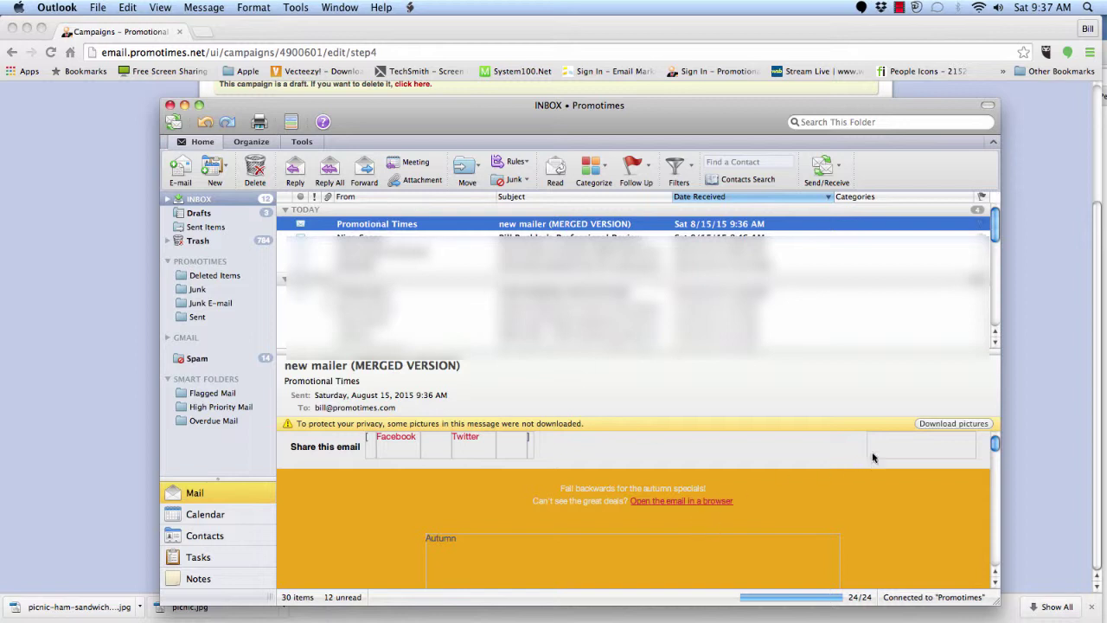
left_click(953, 424)
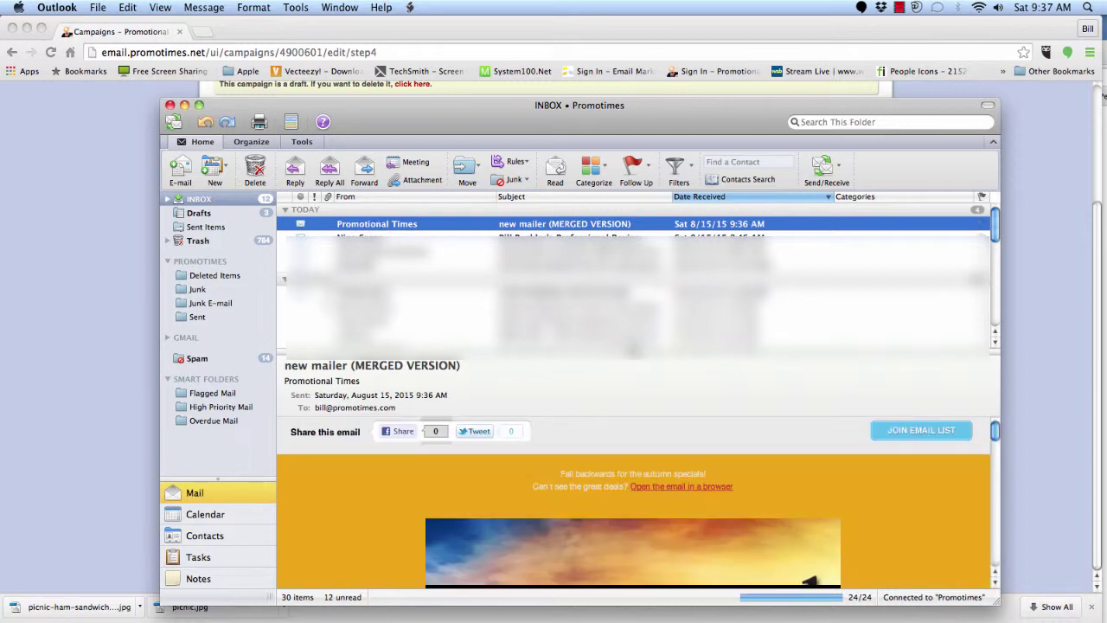
scroll(715, 373, "down", 2)
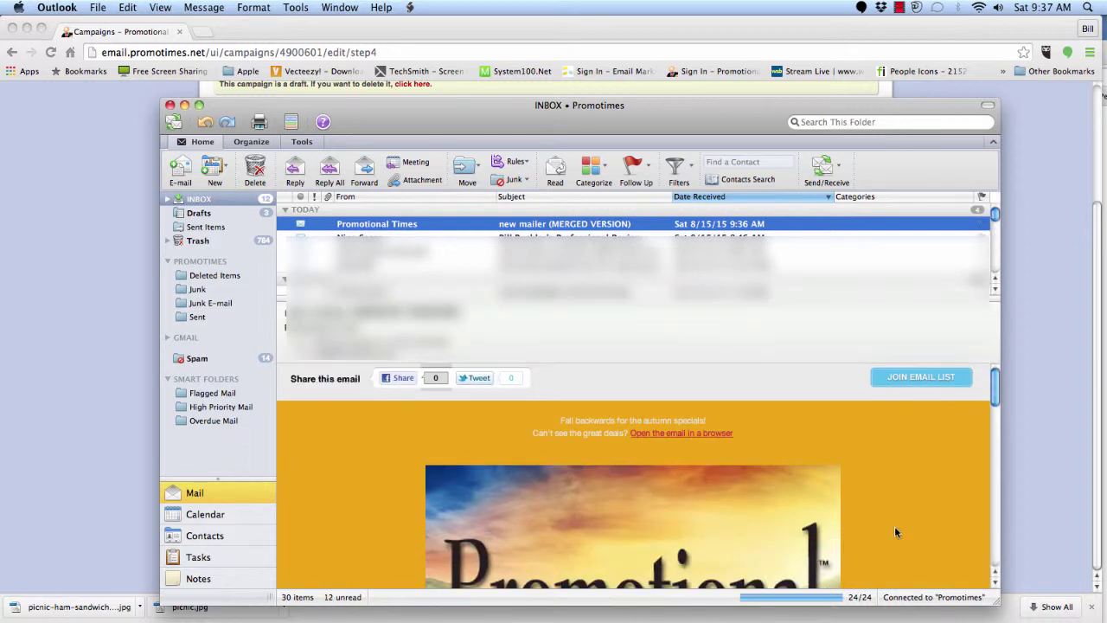
scroll(895, 526, "down", 5)
scroll(894, 529, "down", 15)
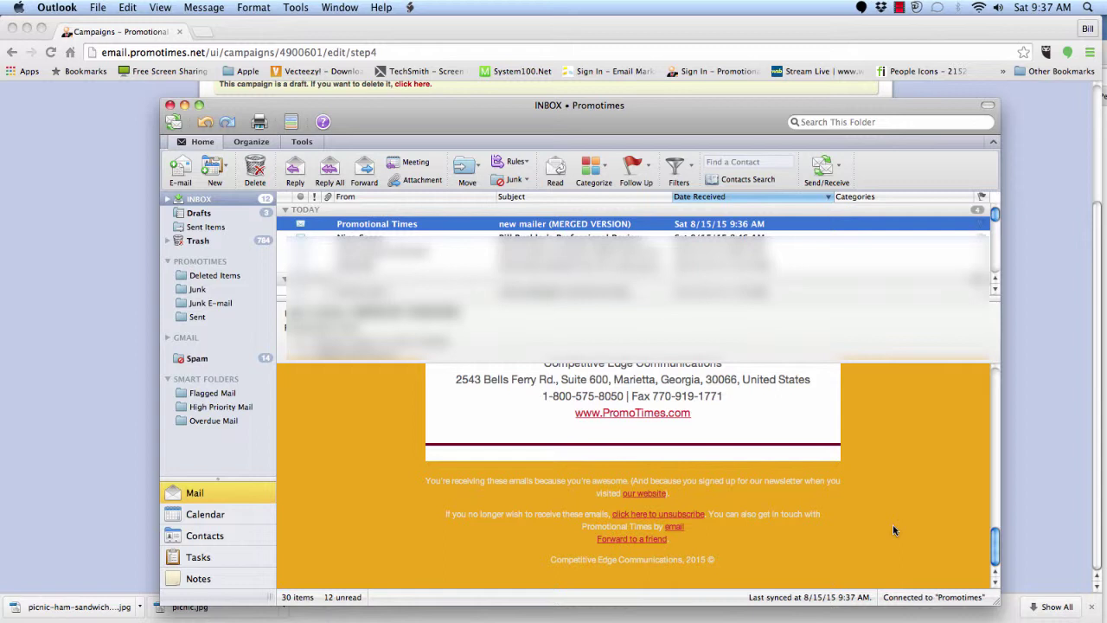
scroll(894, 530, "up", 2)
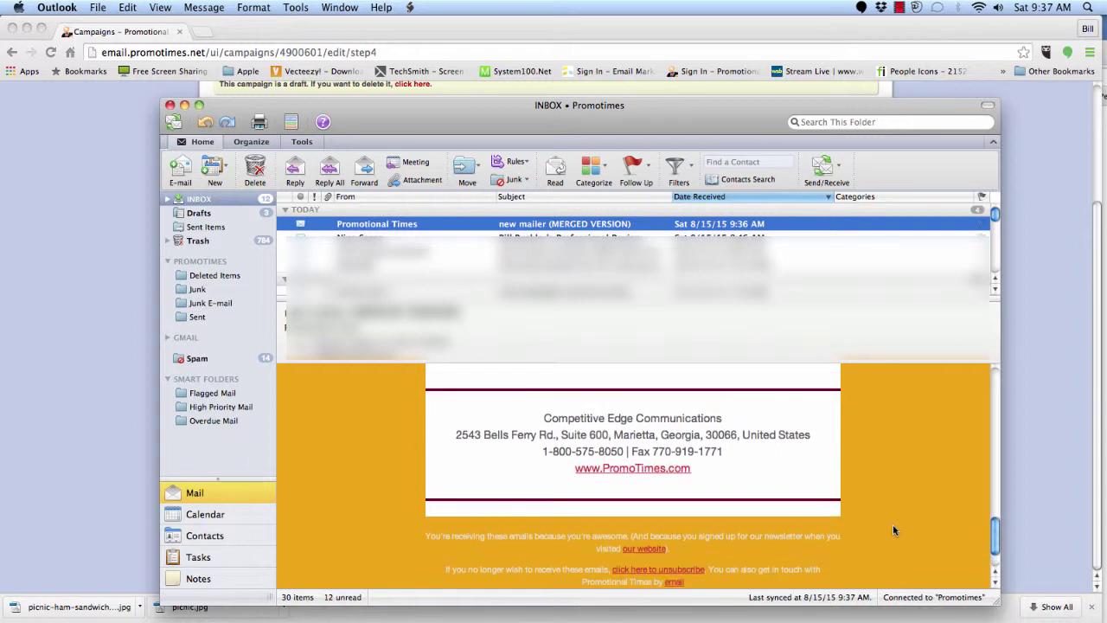
scroll(894, 531, "up", 1)
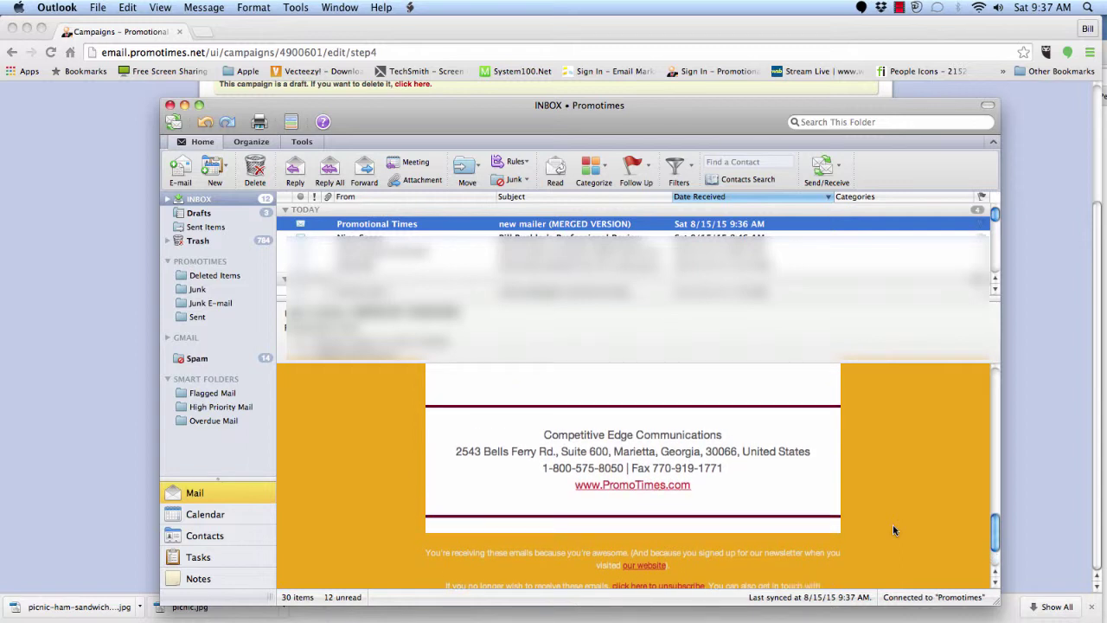
scroll(895, 530, "up", 10)
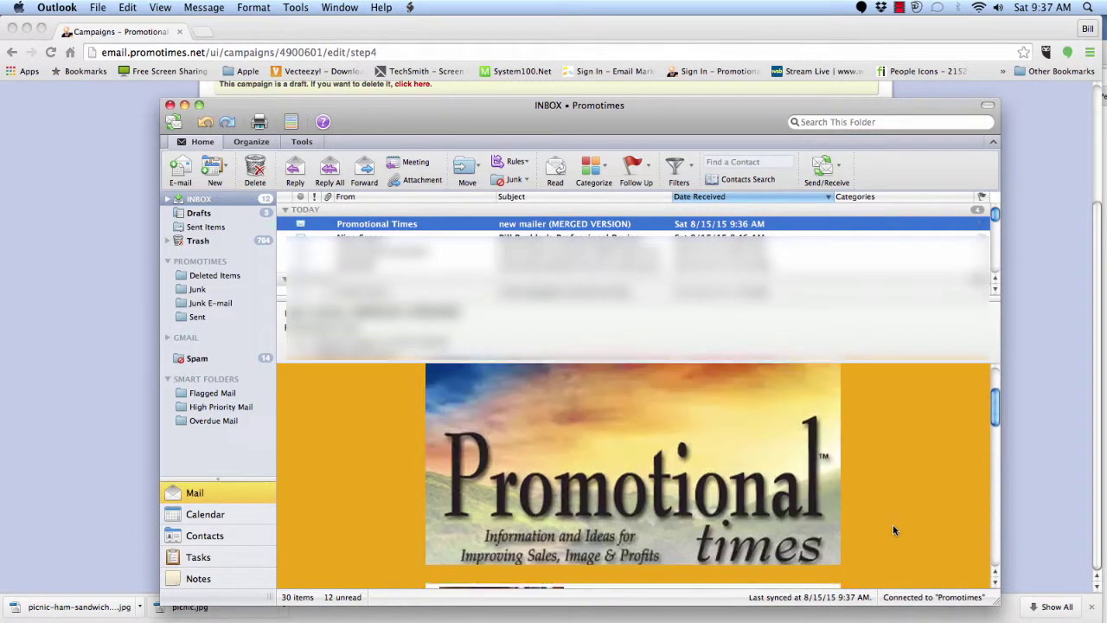
left_click(121, 417)
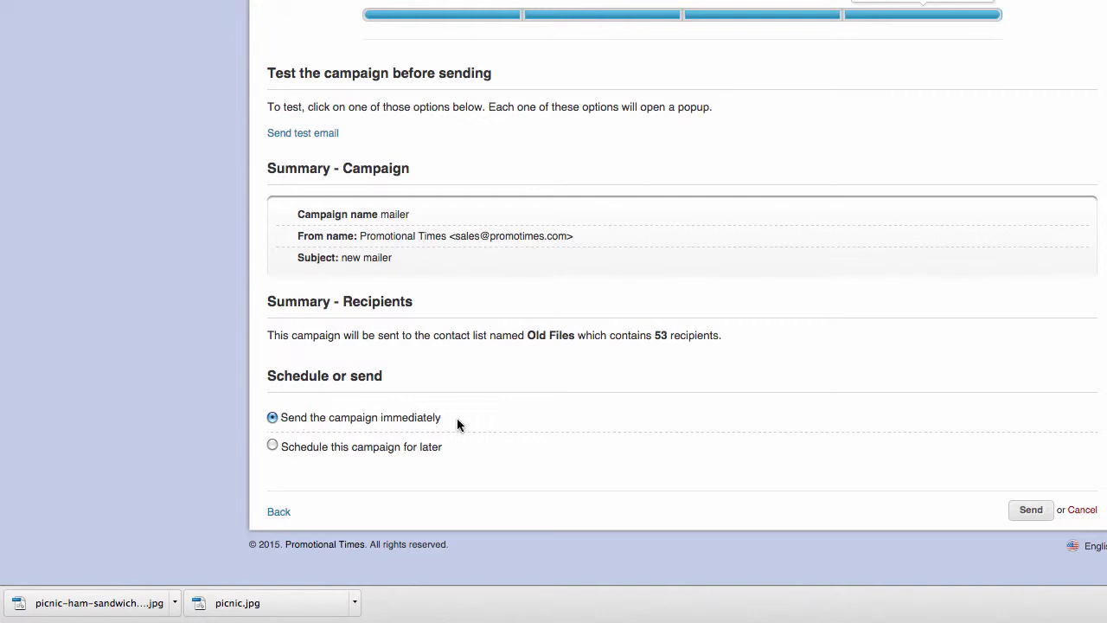
- Schedule the mailer for later delivery on day 20 (August 20, 2015) at 09:00 a.m., confirming it
left_click_drag(448, 422, 282, 421)
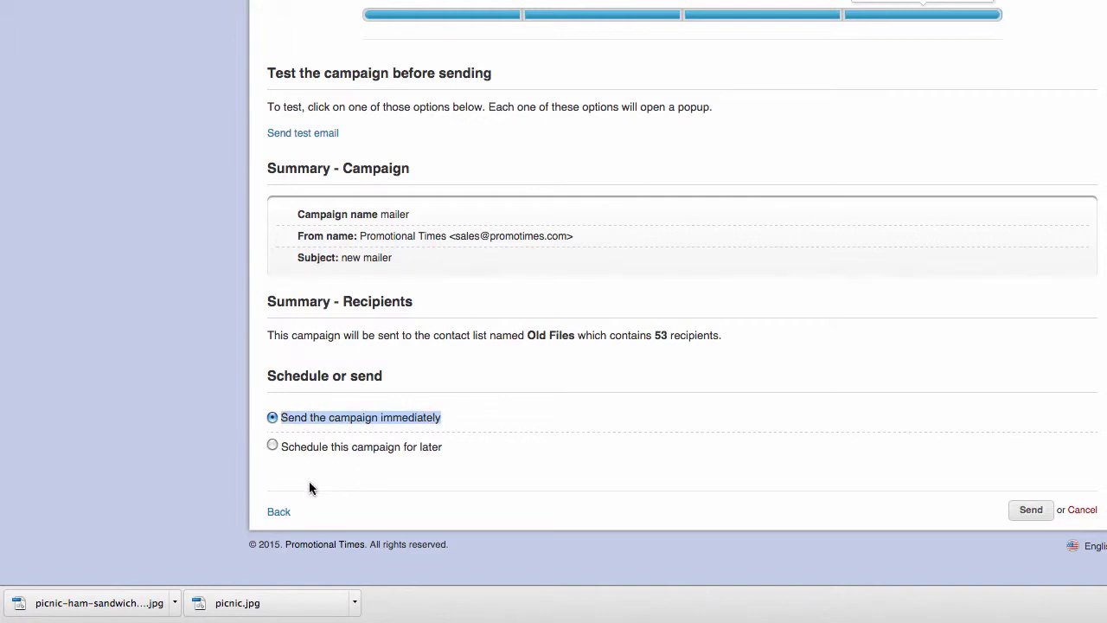
left_click(273, 446)
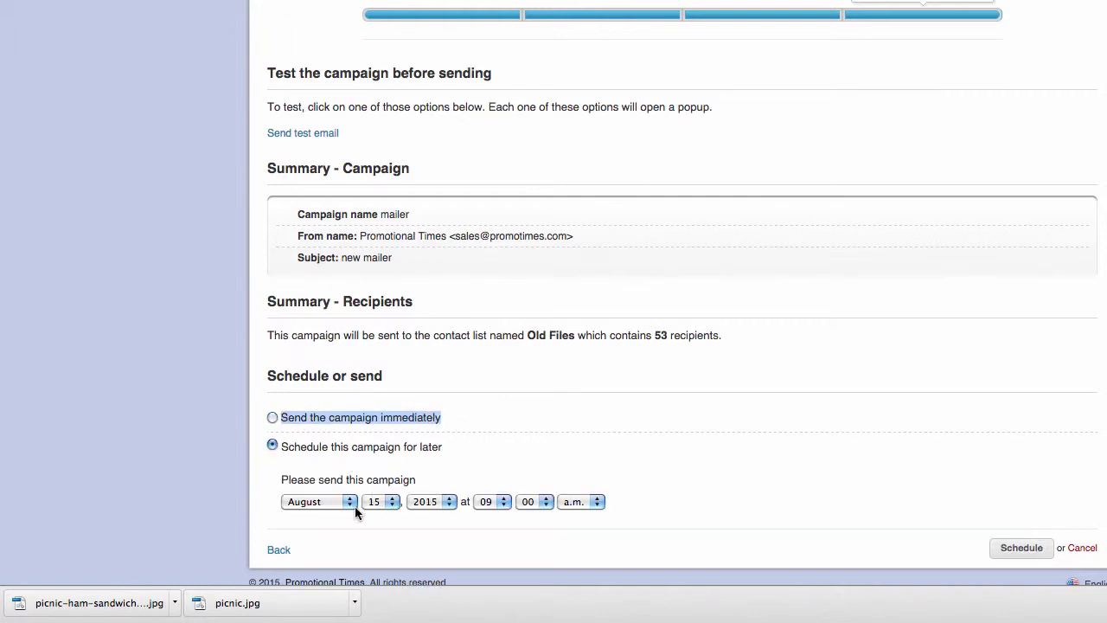
left_click(391, 507)
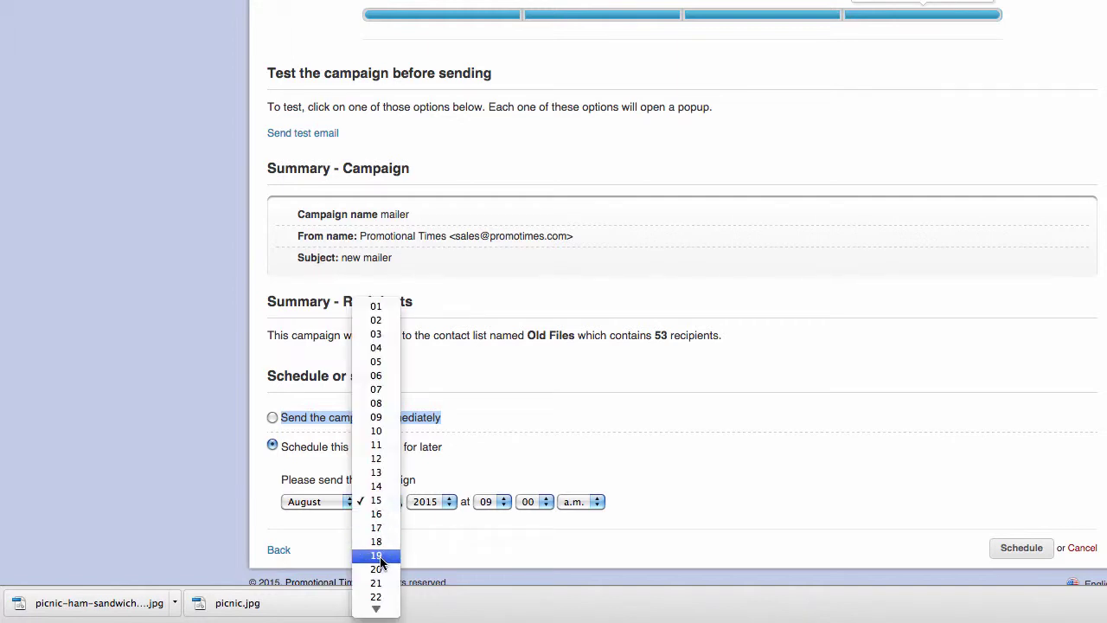
left_click(544, 544)
type("20")
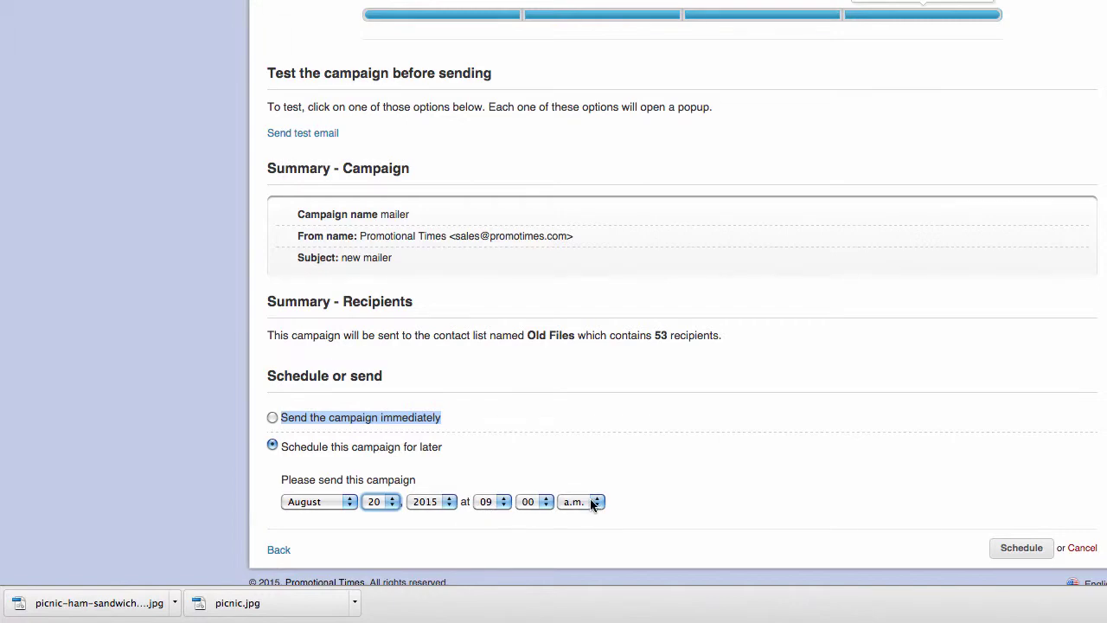
left_click(1028, 555)
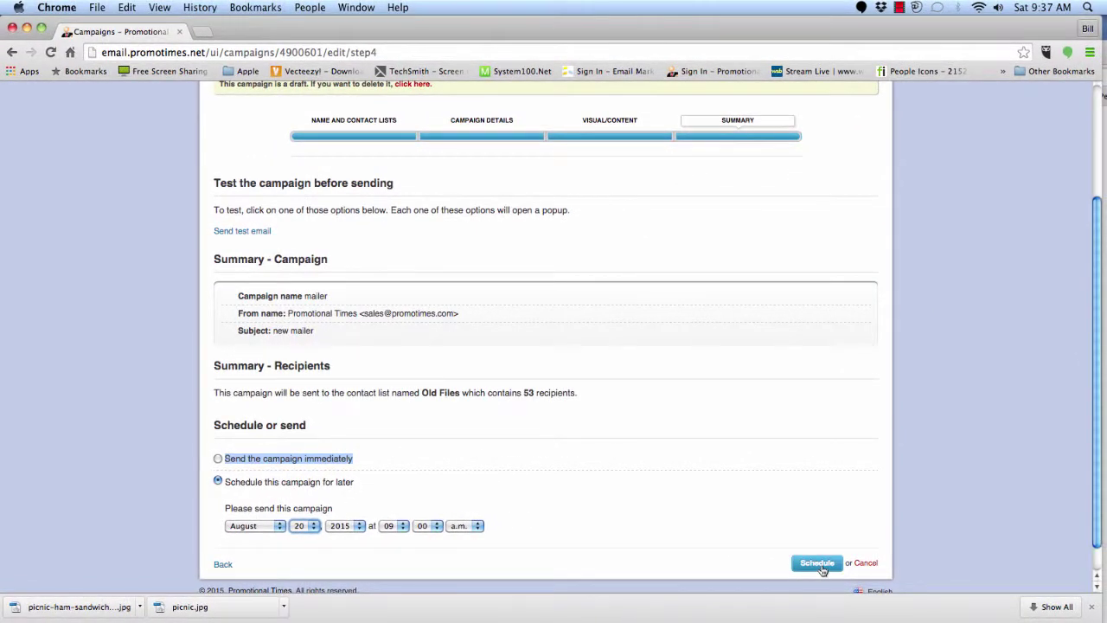
left_click(820, 566)
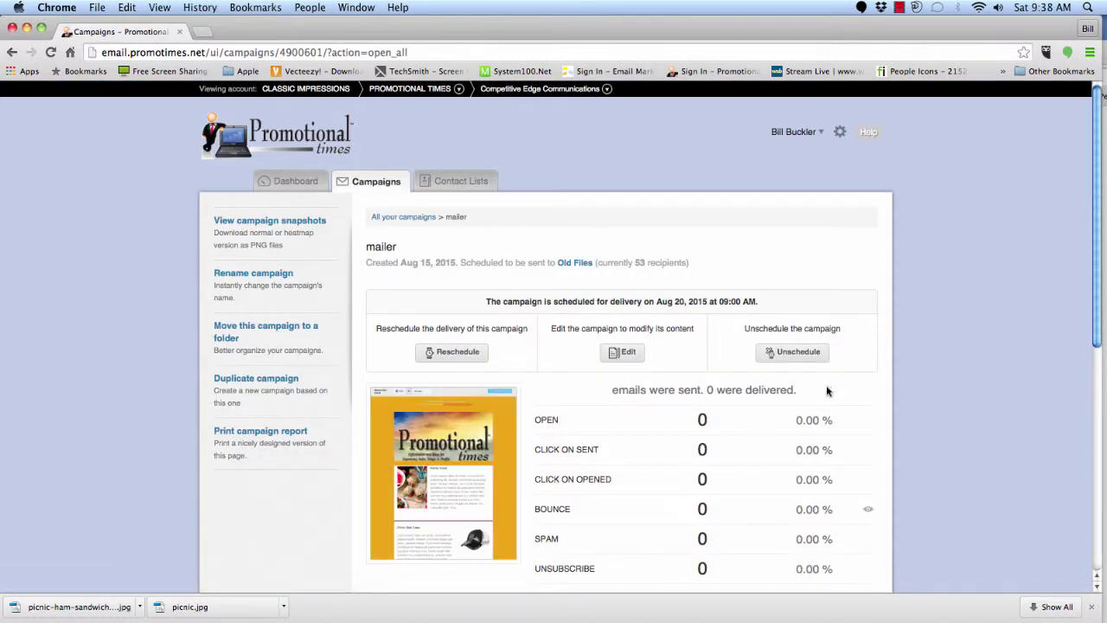
scroll(828, 388, "down", 4)
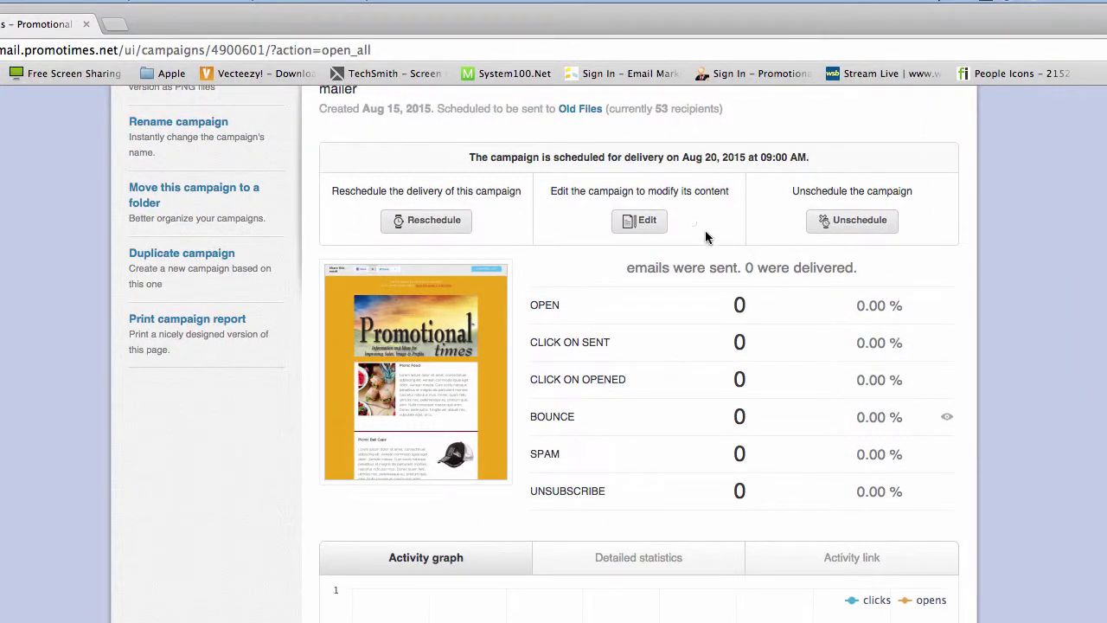
left_click(443, 227)
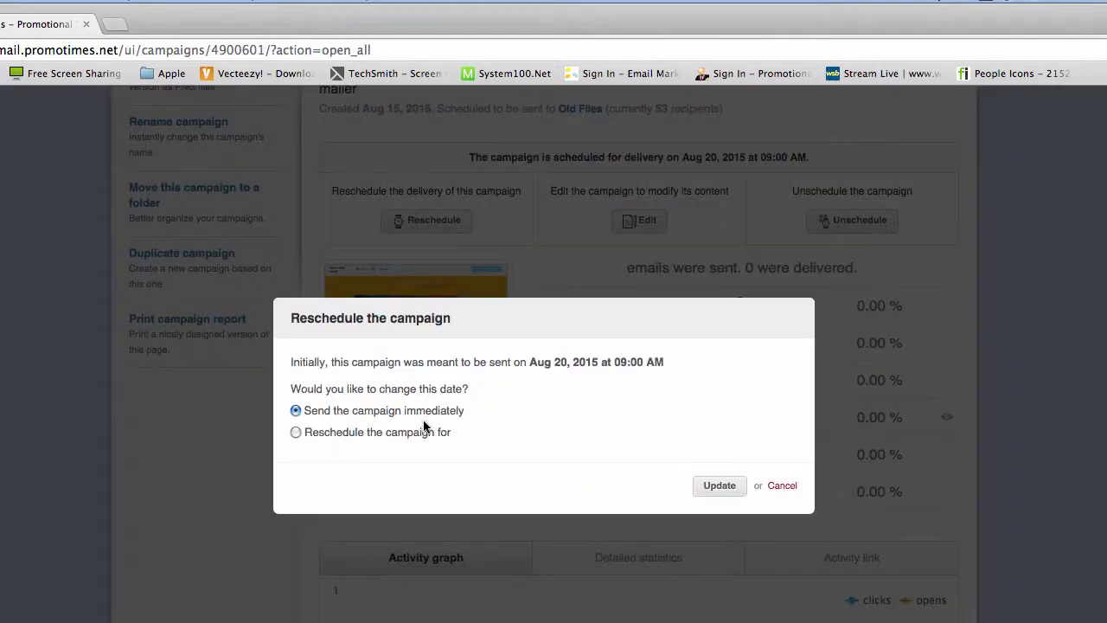
left_click(296, 433)
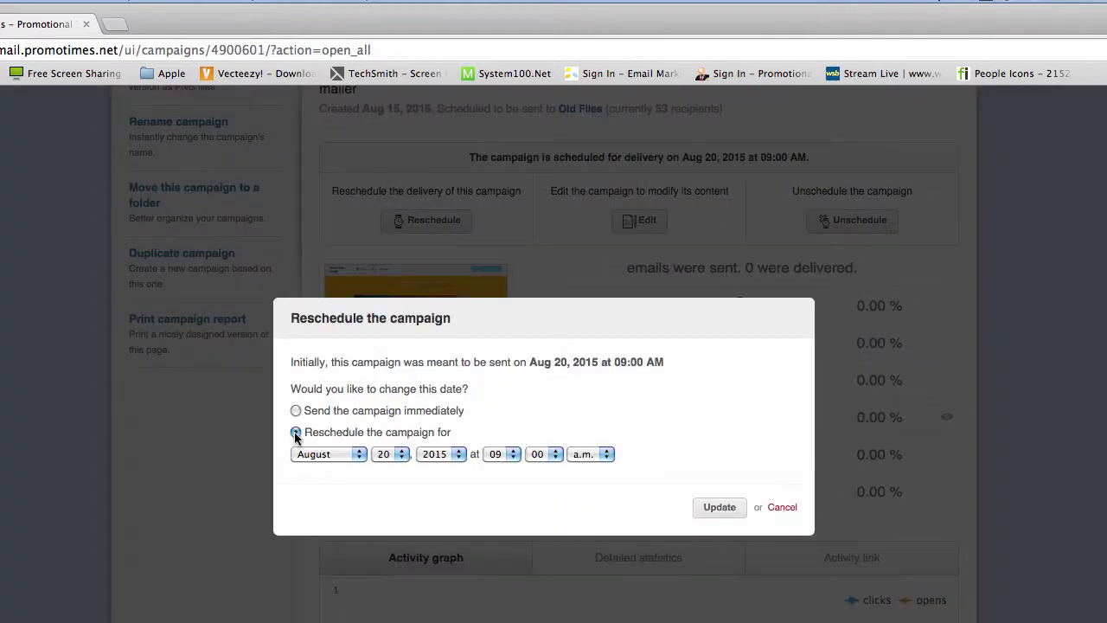
left_click(782, 508)
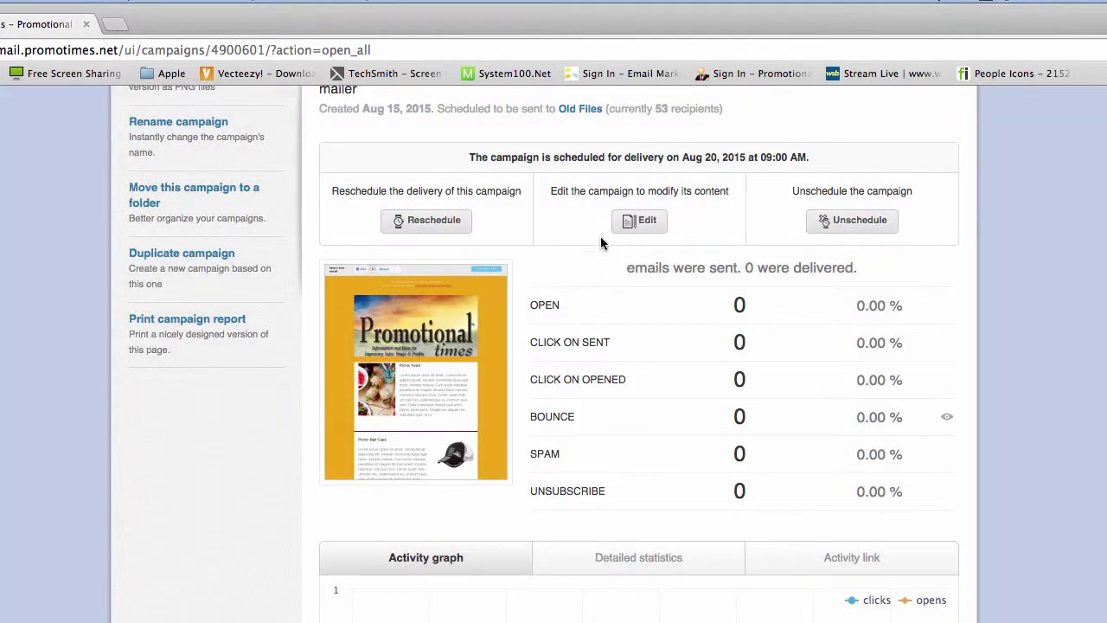
left_click(654, 229)
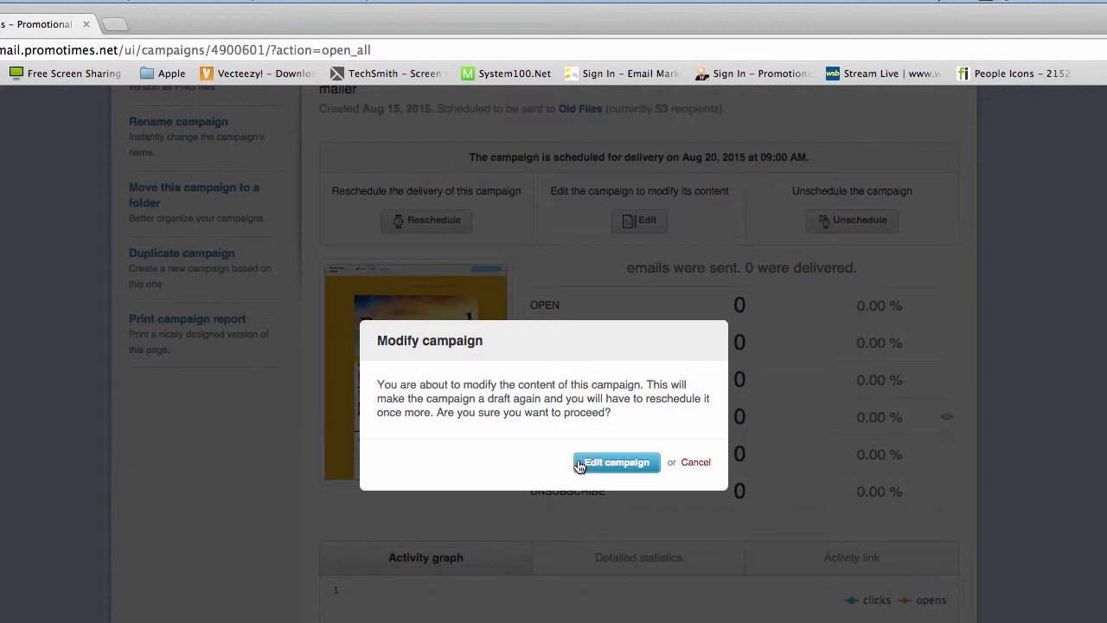
left_click(693, 464)
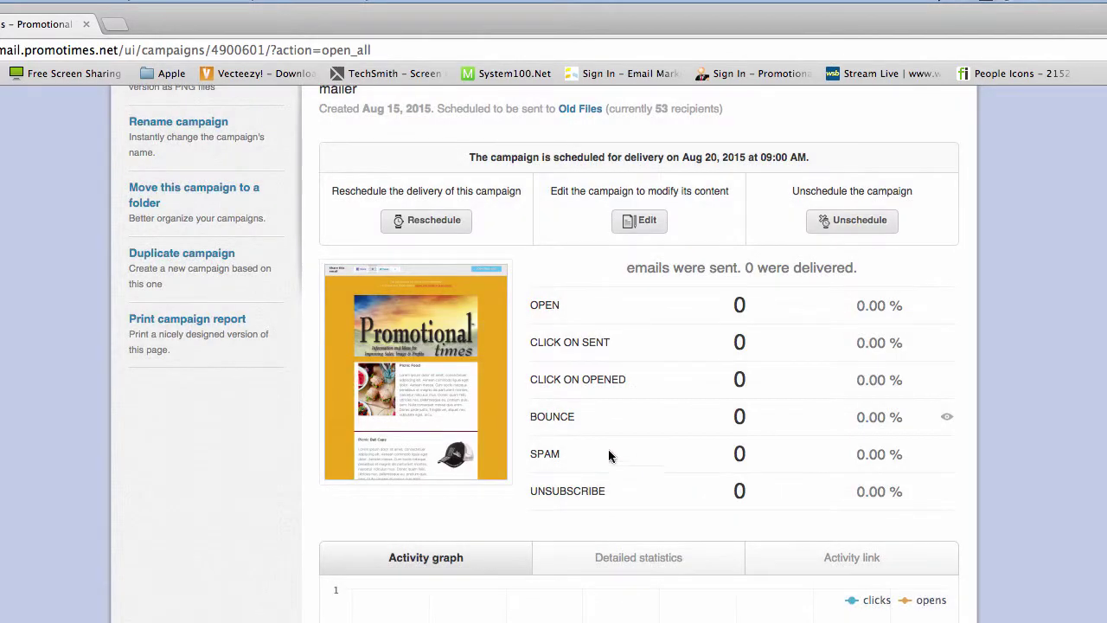
- Unschedule the "mailer" campaign and confirm, so it appears as a draft atop the campaigns list
left_click(848, 227)
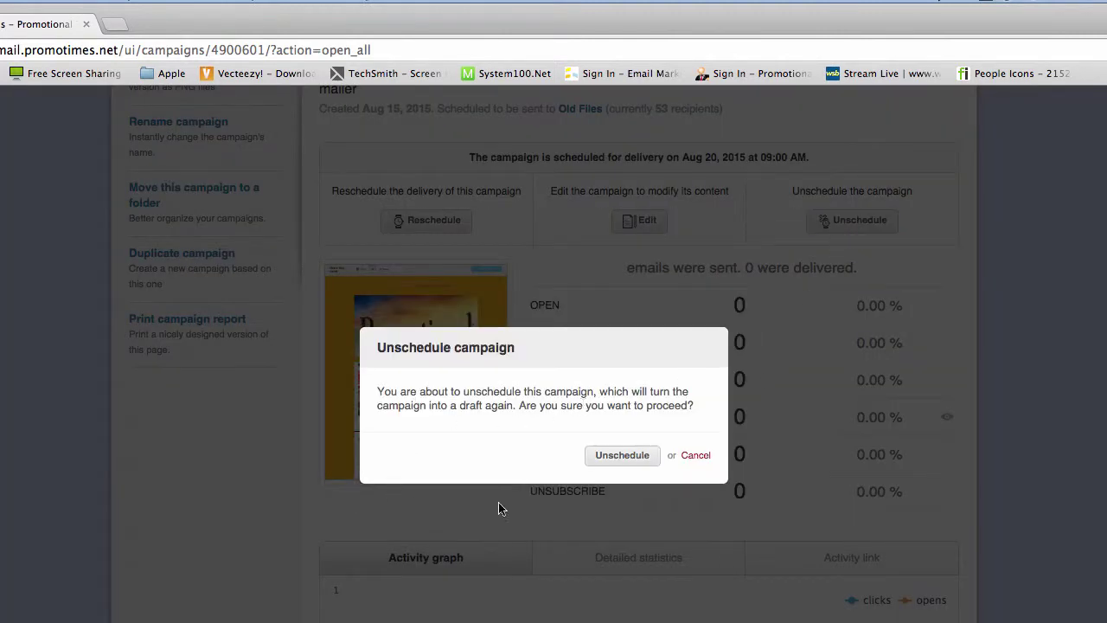
left_click(629, 458)
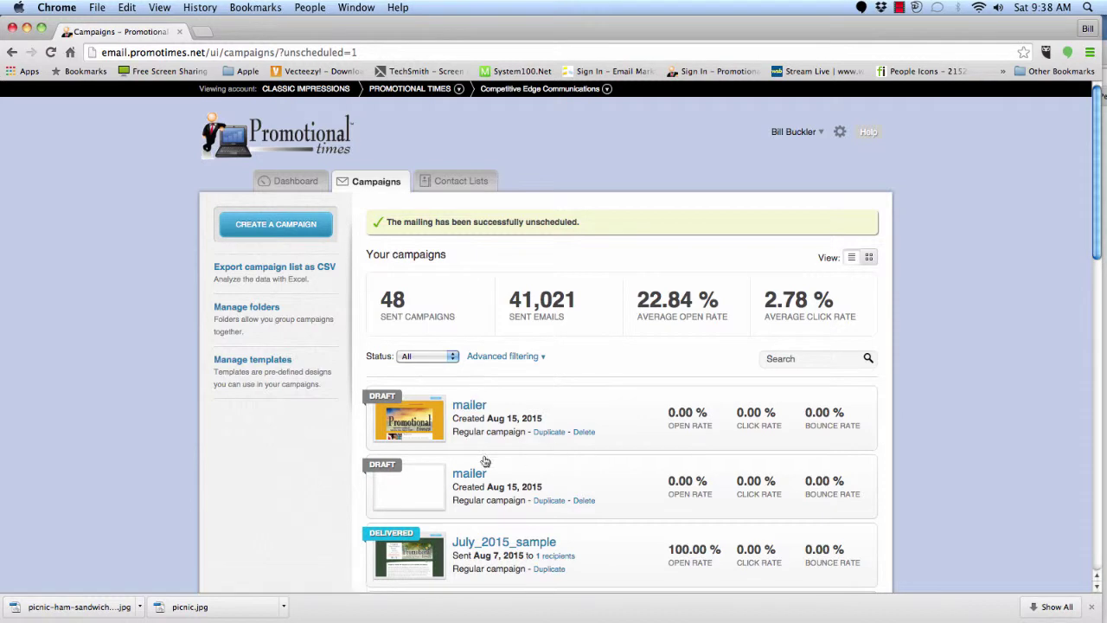
scroll(602, 478, "down", 5)
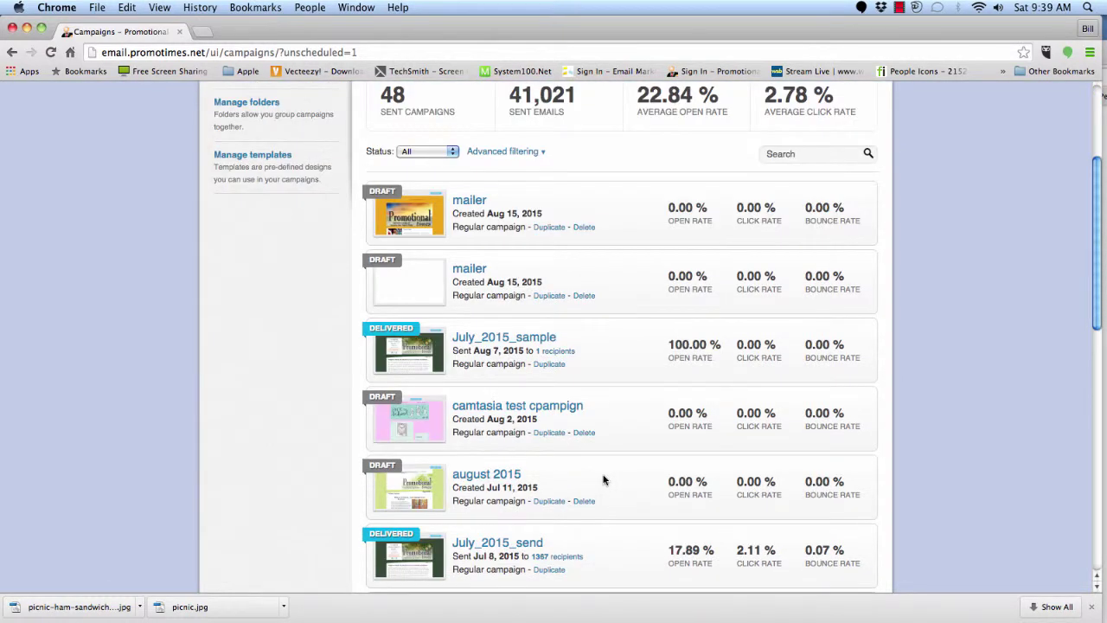
scroll(603, 479, "up", 3)
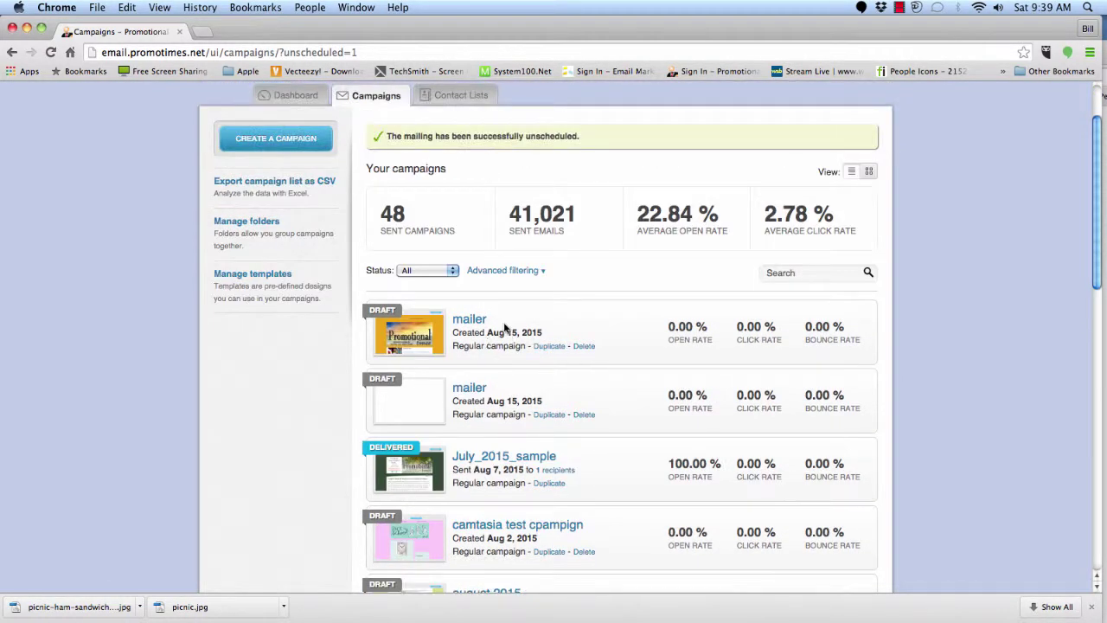